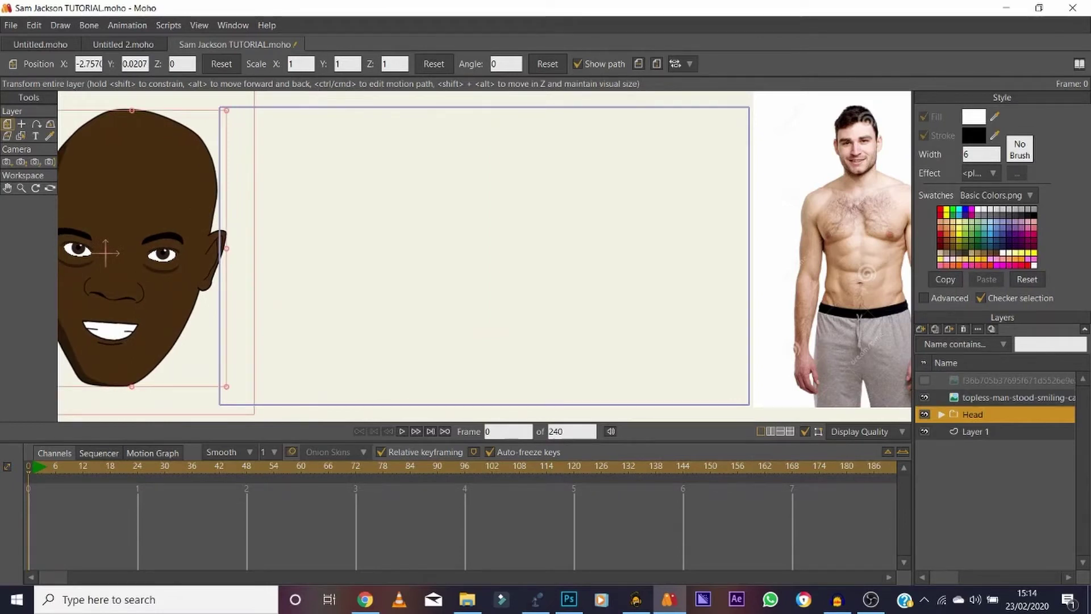
Pick up the style of the Face shape in the Head group as the current style, with fill colour 462D11
click(941, 415)
scroll(1000, 469, down, 3)
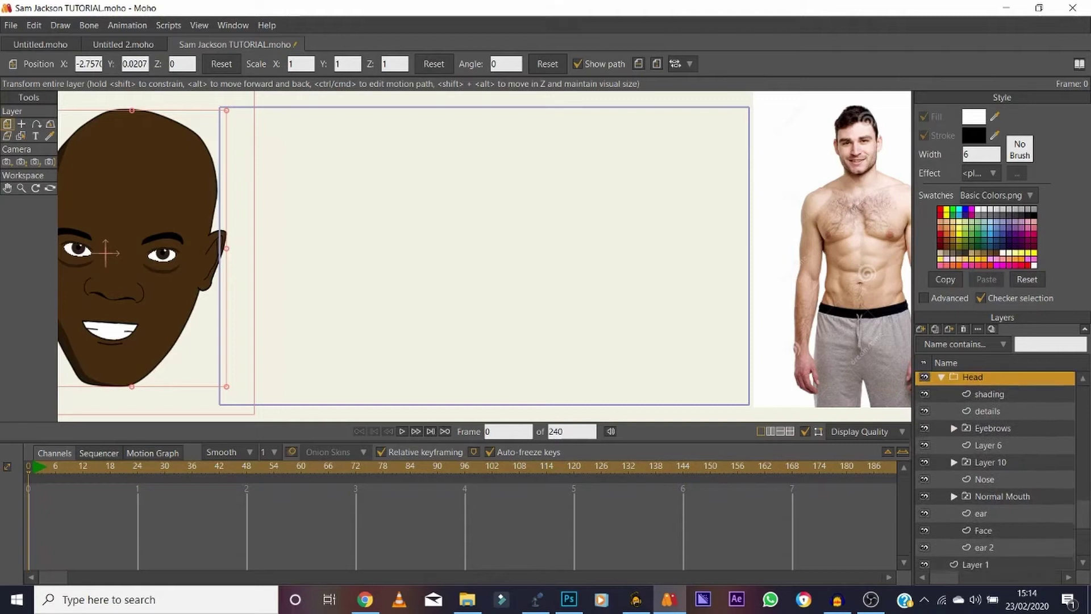
click(984, 522)
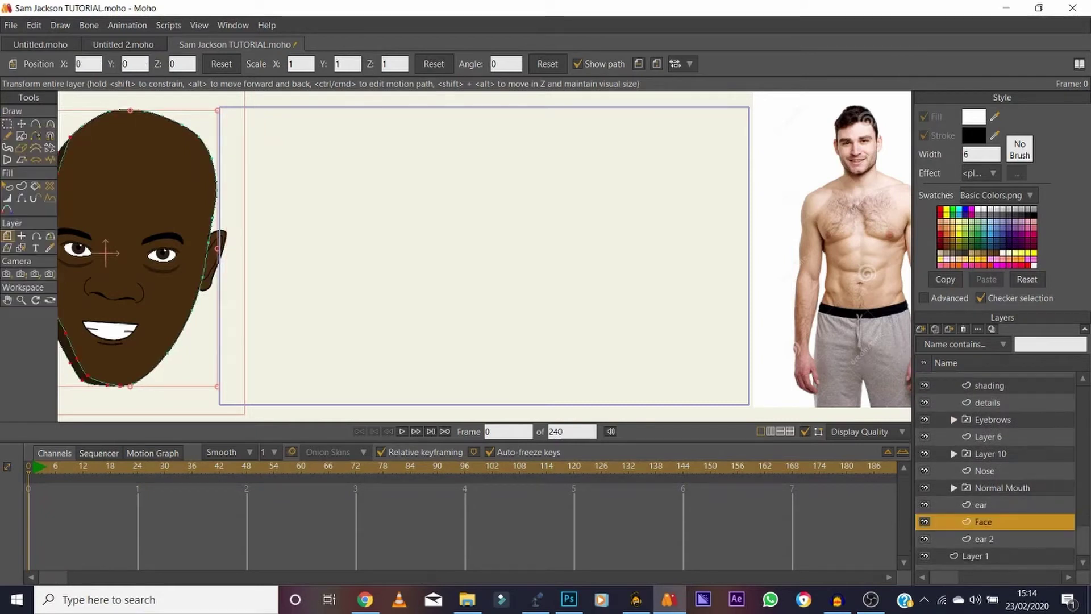
click(7, 198)
click(8, 186)
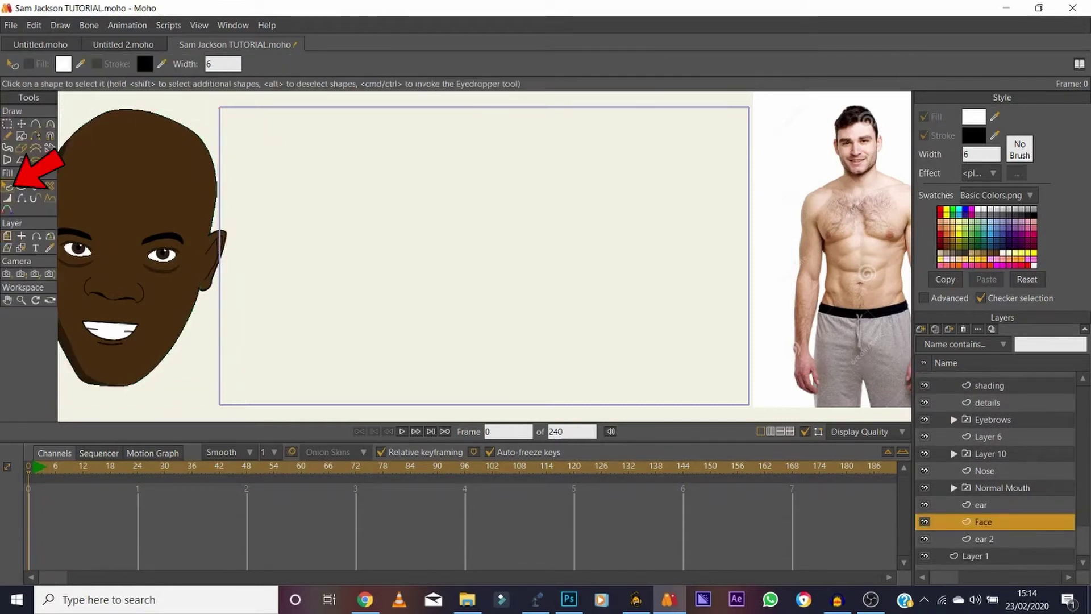
click(139, 187)
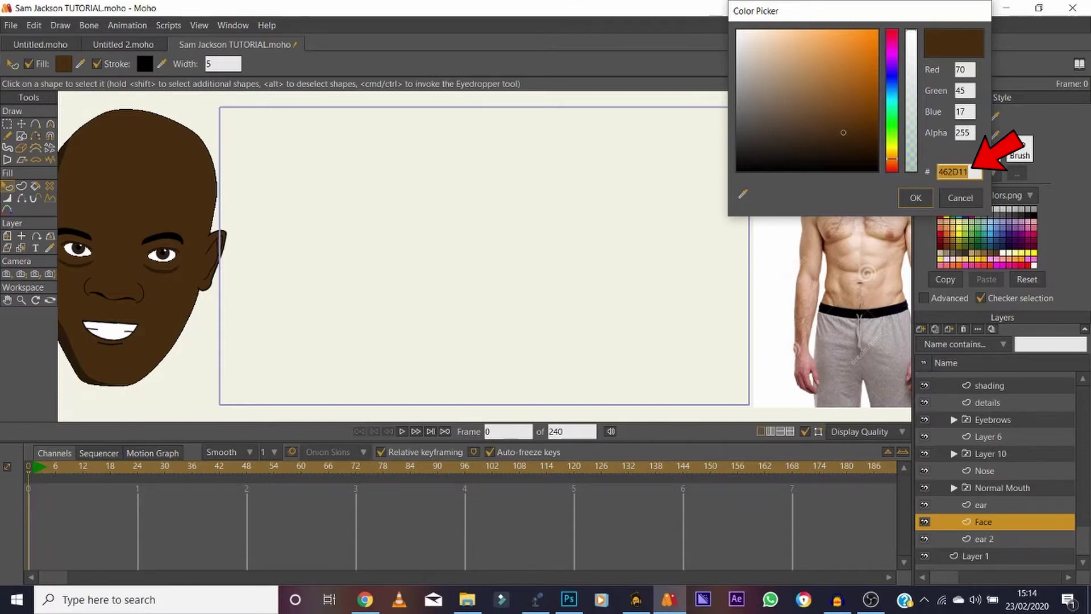
key(Return)
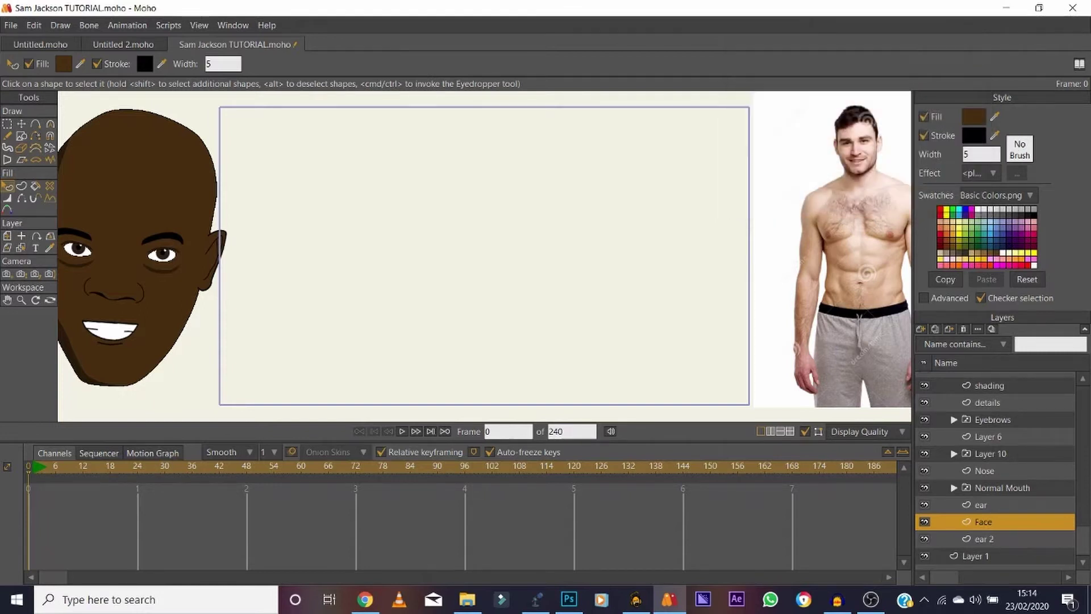
Collapse and hide the Head group, and move the topless-man reference photo to the middle of the canvas
scroll(1003, 471, up, 3)
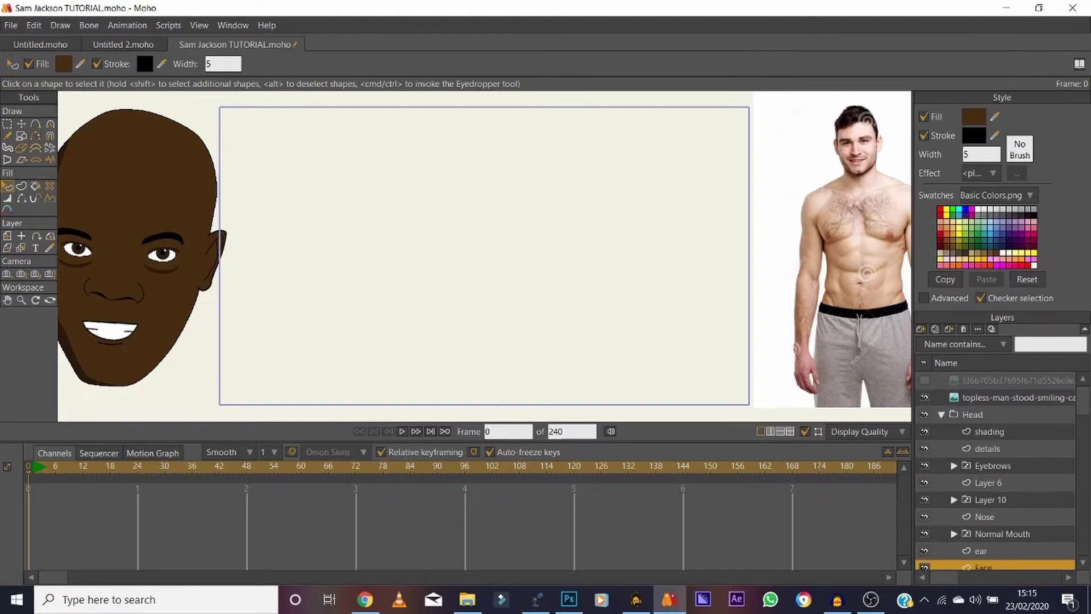
click(942, 414)
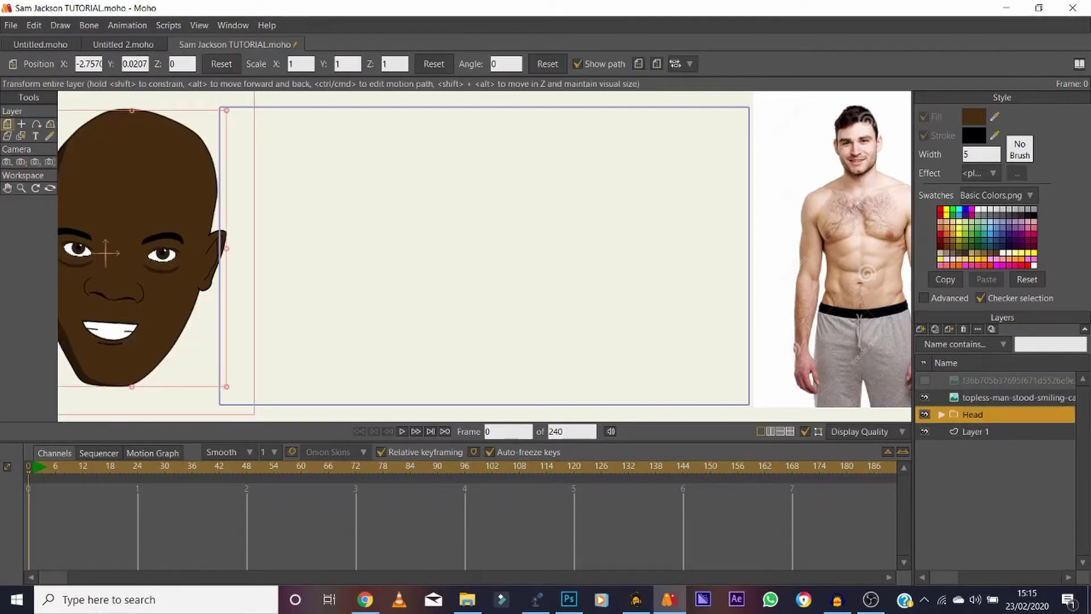
click(925, 415)
click(1017, 398)
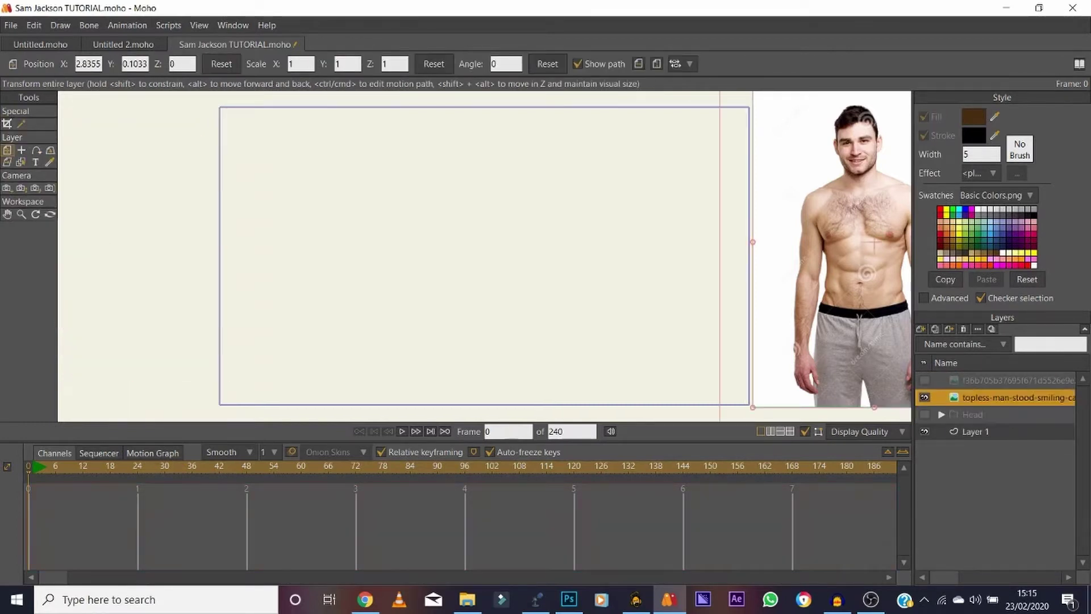
drag(853, 245, 432, 256)
Add a new bone layer above the reference photo and nest a new vector layer inside it
click(921, 329)
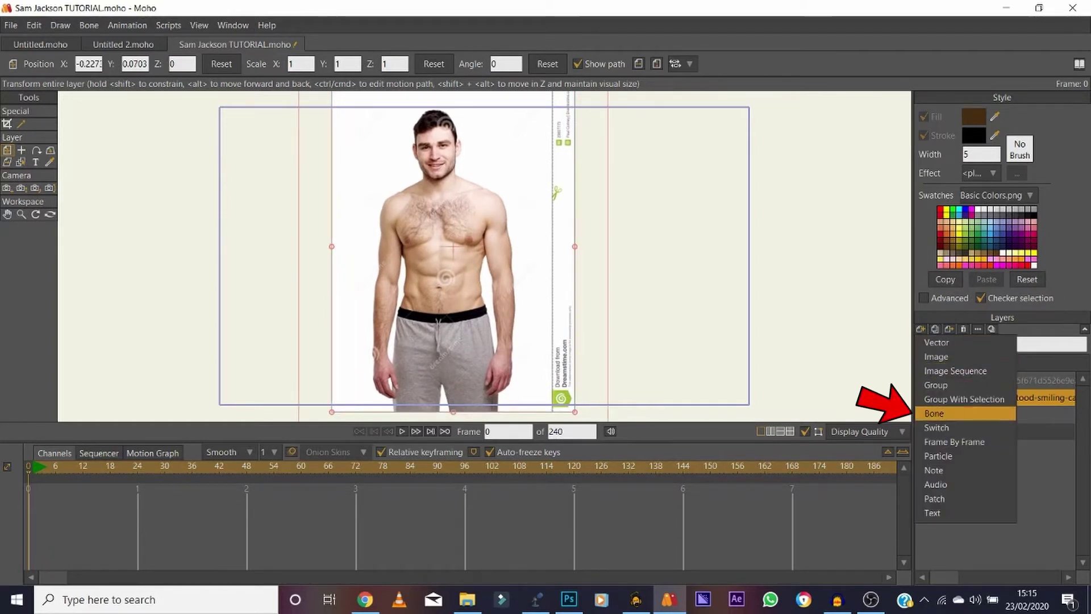
click(943, 413)
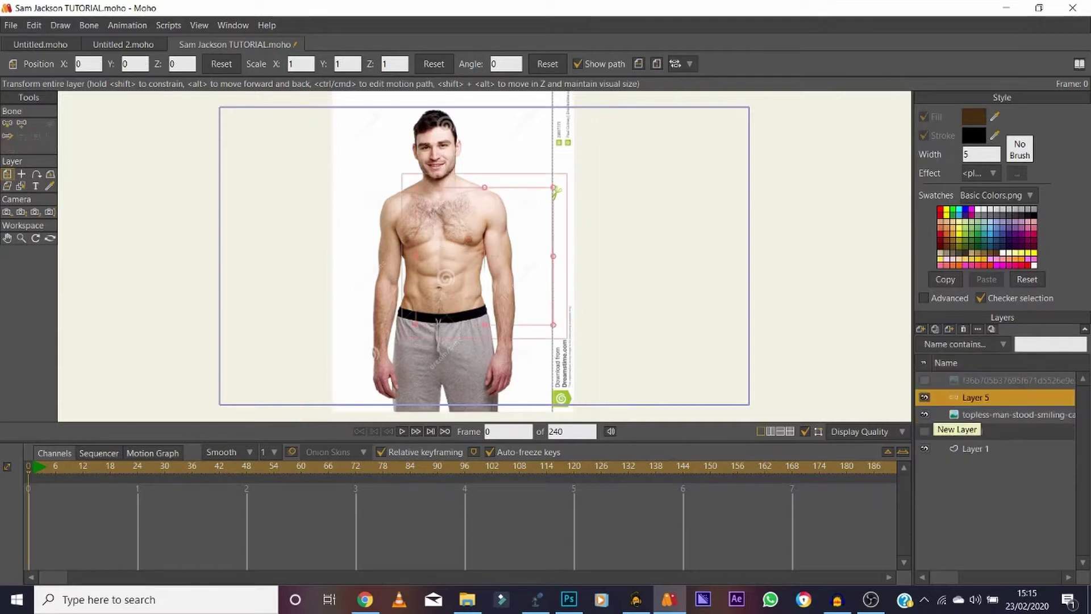
click(920, 328)
click(943, 342)
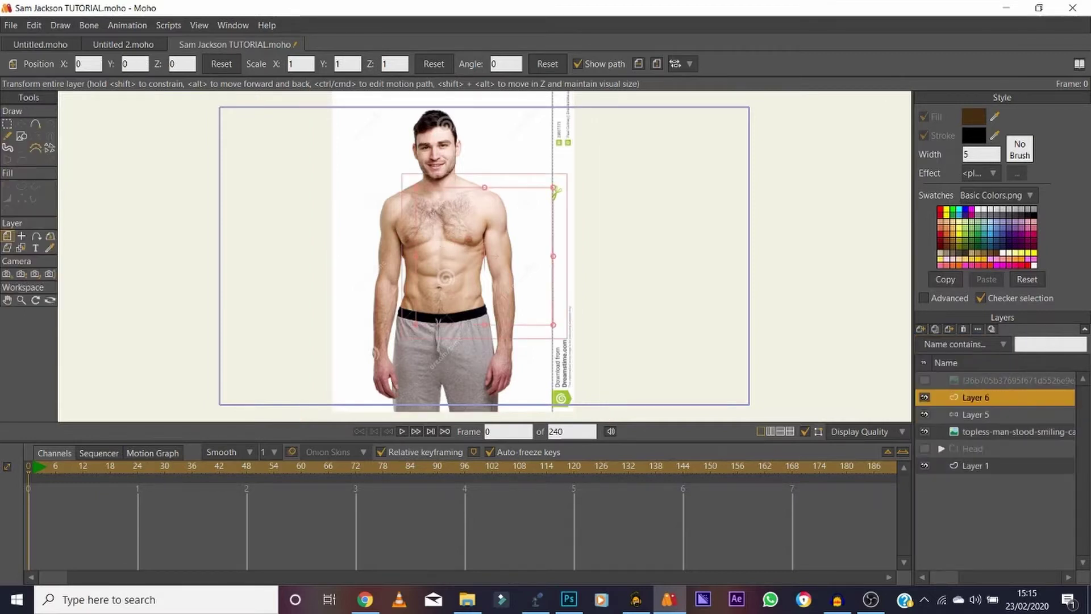
mouse_move(976, 398)
mouse_down()
mouse_move(976, 415)
mouse_move(989, 415)
mouse_up()
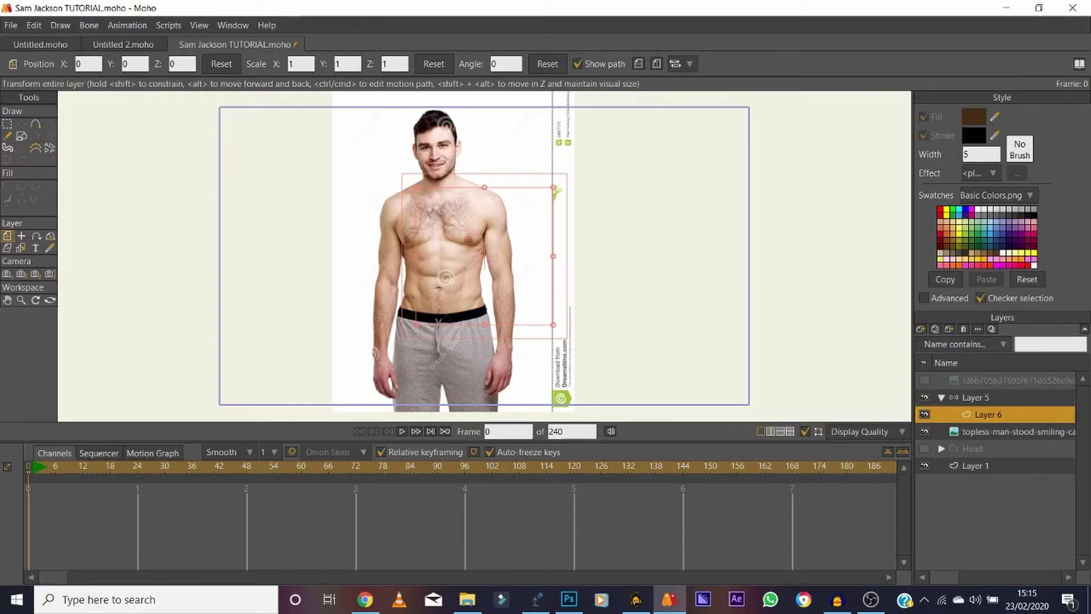
Duplicate the nested vector layer until the bone layer contains eleven empty vector layers
click(934, 329)
key(ctrl+shift+n)
key(ctrl+shift+n)
key(ctrl+shift+n)
key(ctrl+shift+n)
key(ctrl+shift+n)
key(ctrl+shift+n)
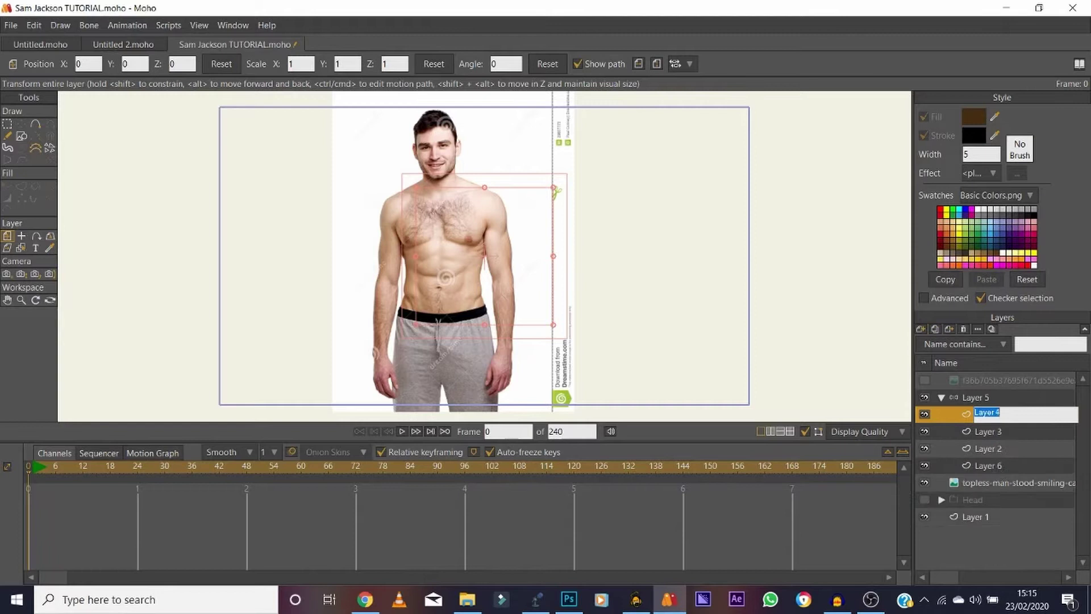
key(ctrl+shift+n)
key(ctrl+shift+n)
key(ctrl+shift+n)
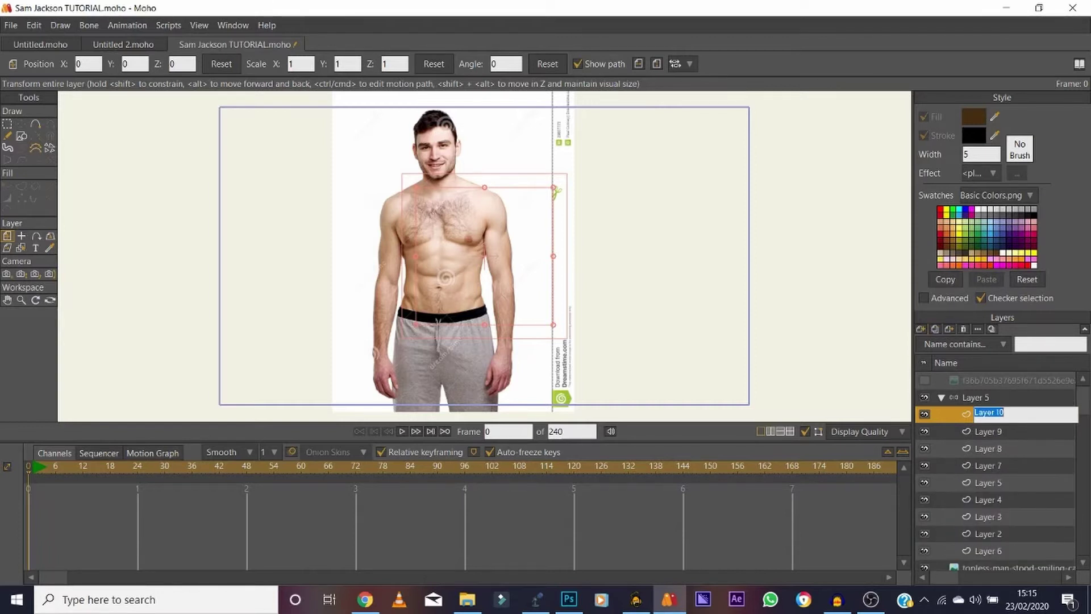
click(990, 432)
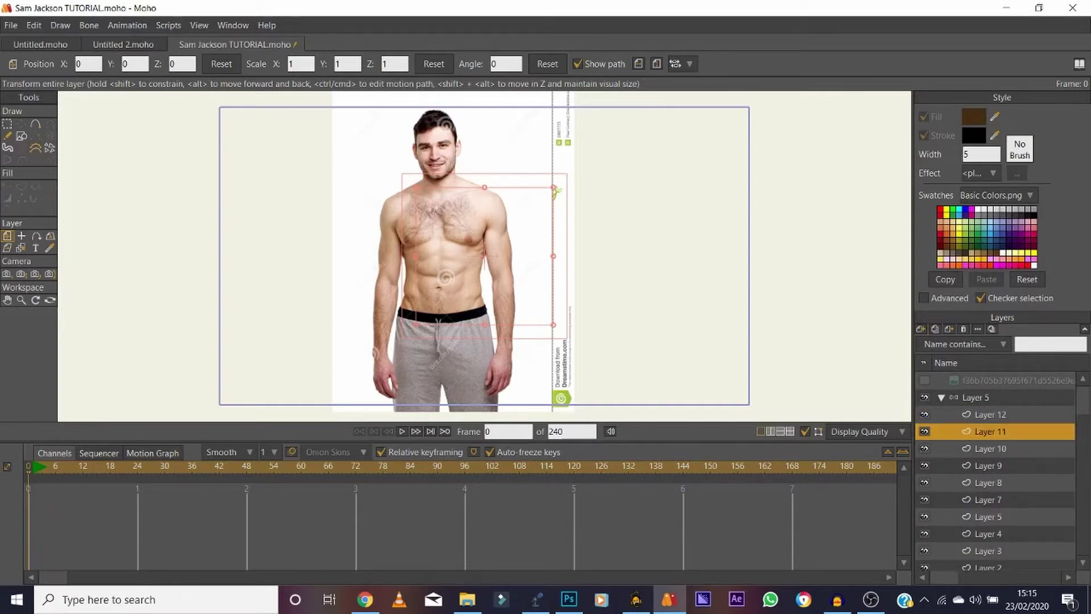
Rename the uppermost vector layer in the bone layer, Layer 12, as body
click(991, 414)
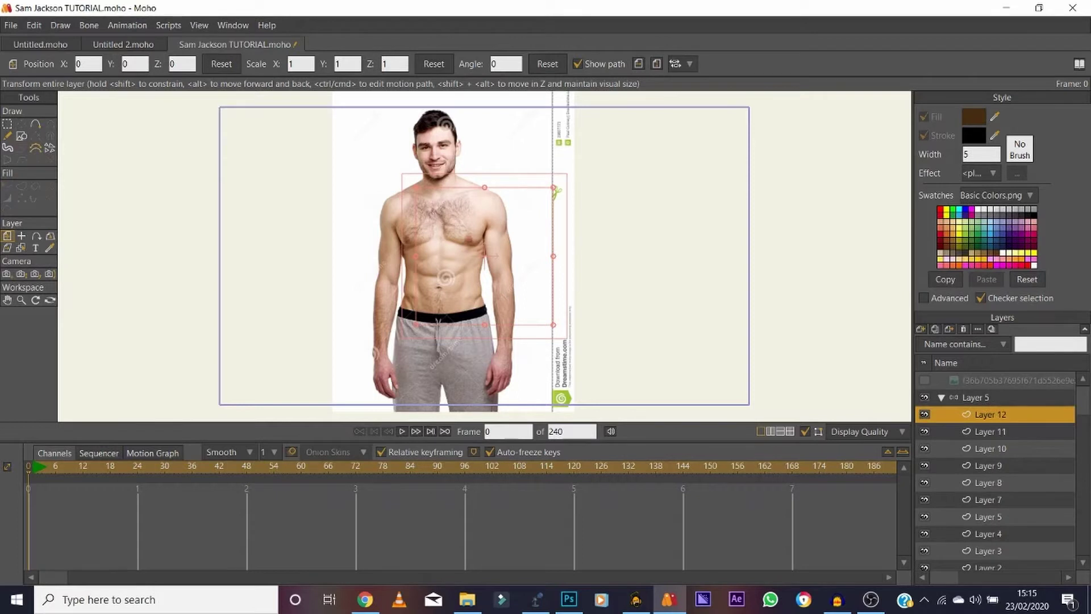
double_click(969, 414)
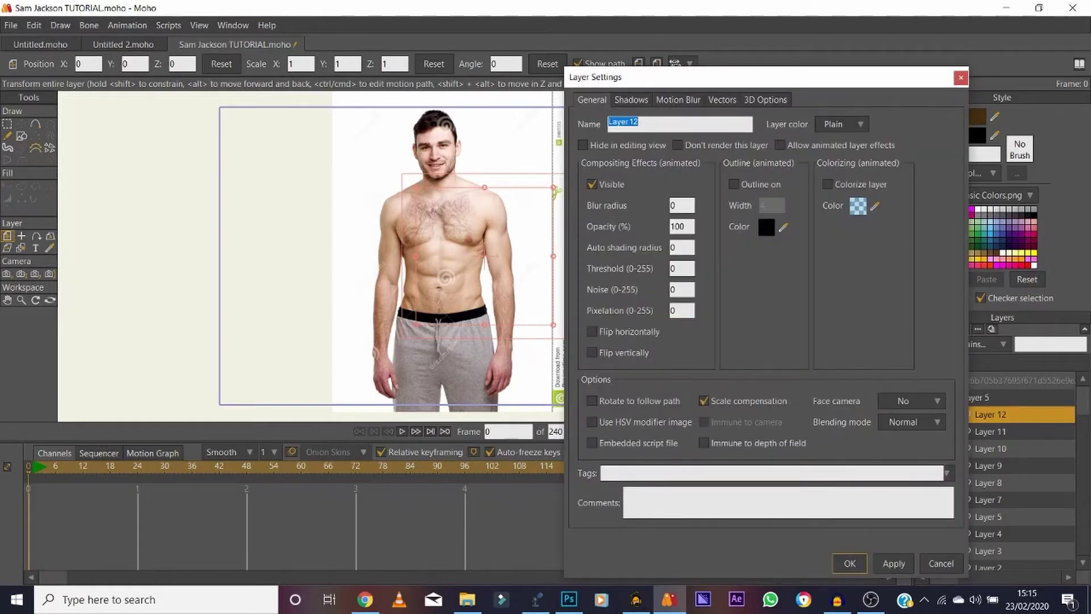
text(body)
click(849, 563)
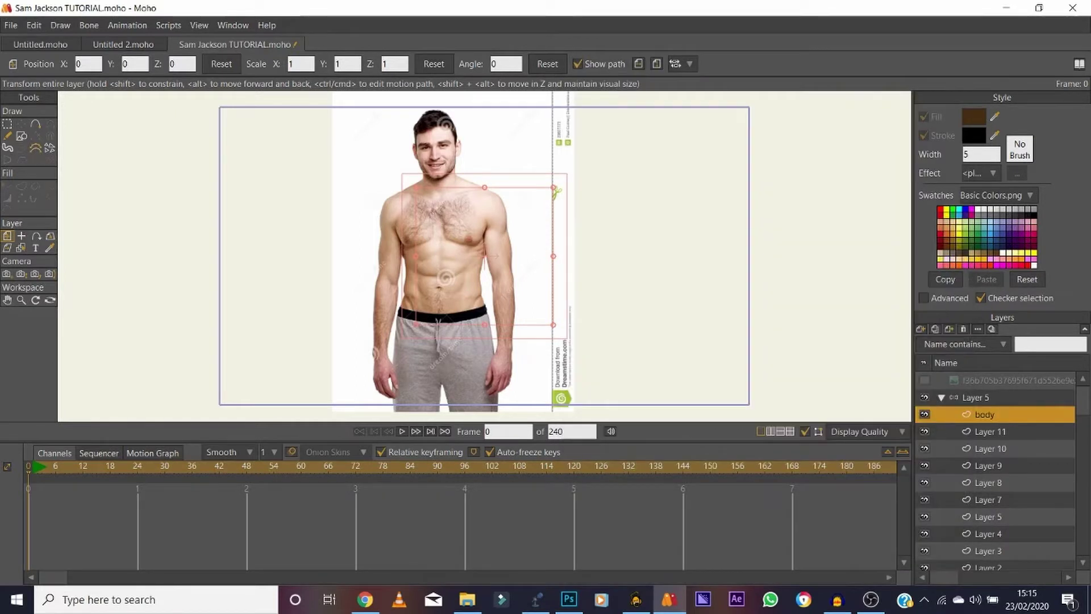
Trace the torso on the body layer with Add Point, from the neck over the shoulder on the photo's left and around the chest
click(21, 300)
drag(418, 301, 483, 302)
click(8, 299)
drag(455, 255, 366, 299)
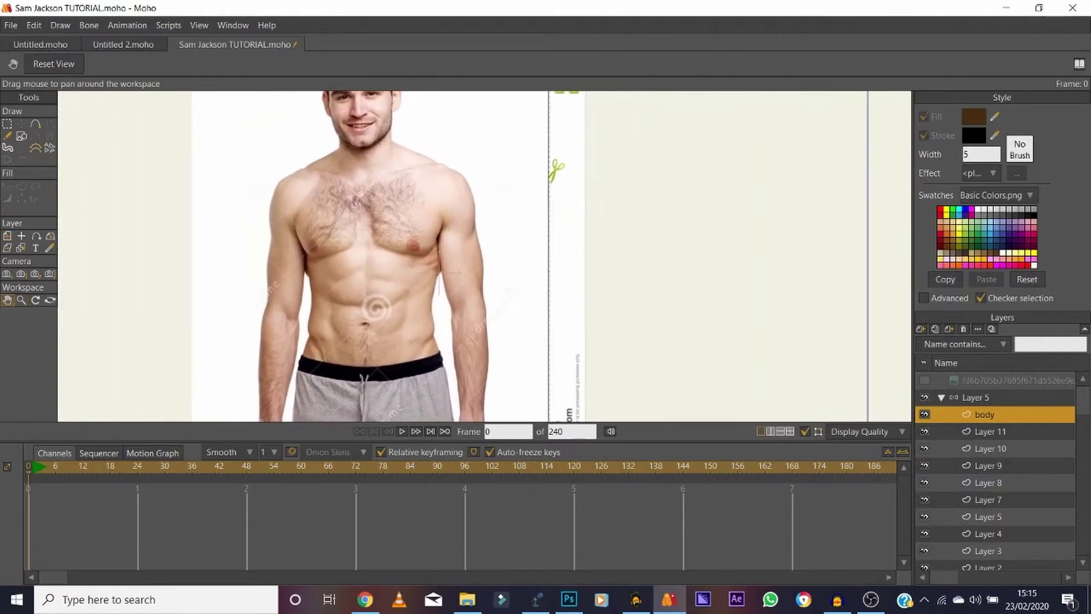
click(21, 300)
drag(248, 254, 276, 254)
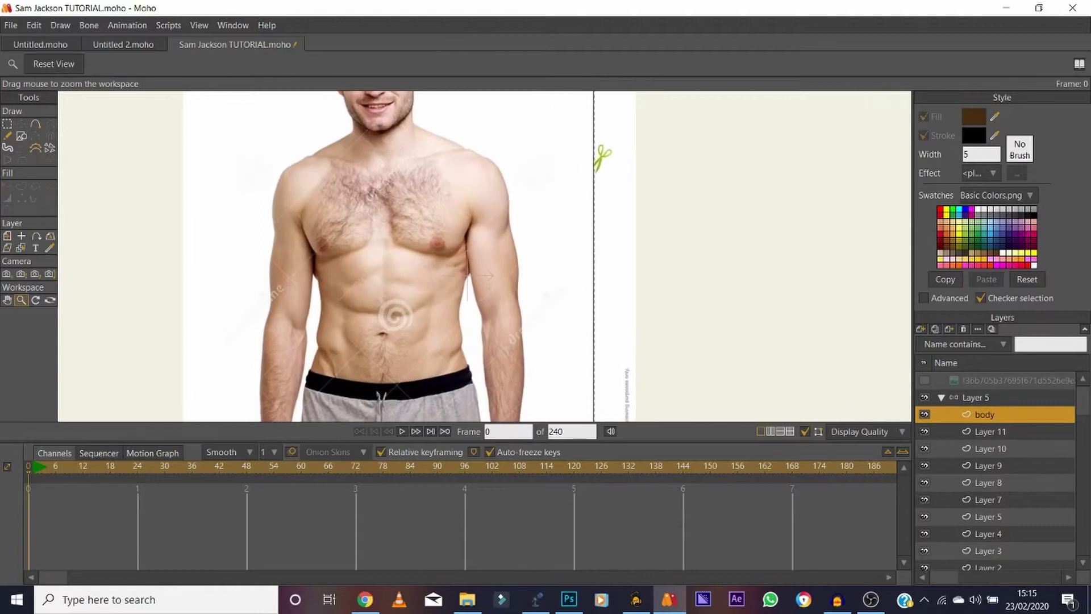
click(7, 300)
drag(398, 256, 377, 268)
key(a)
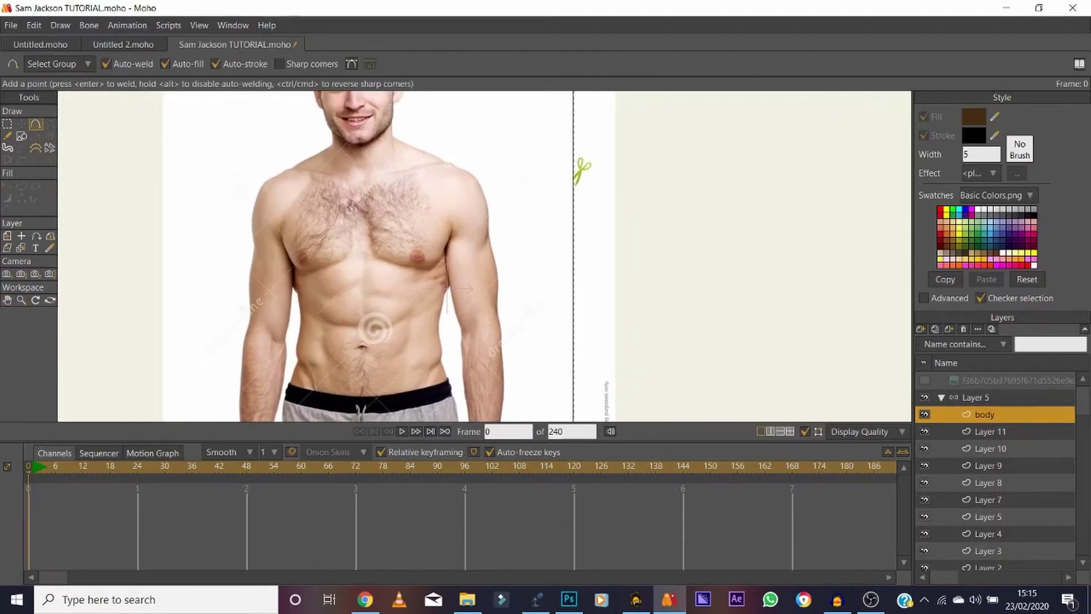
drag(331, 146, 300, 164)
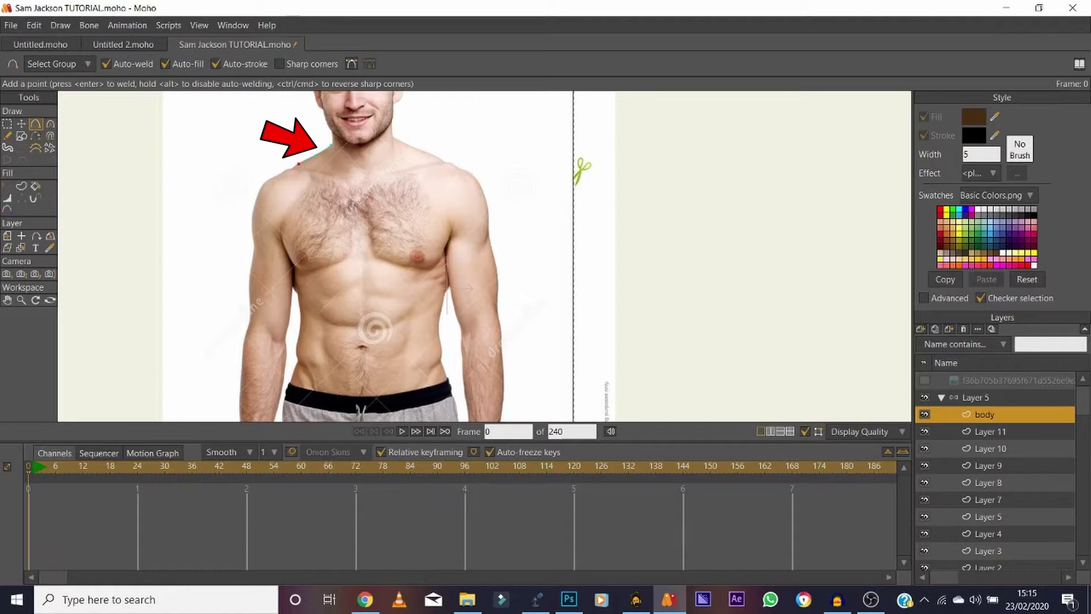
drag(290, 177, 282, 217)
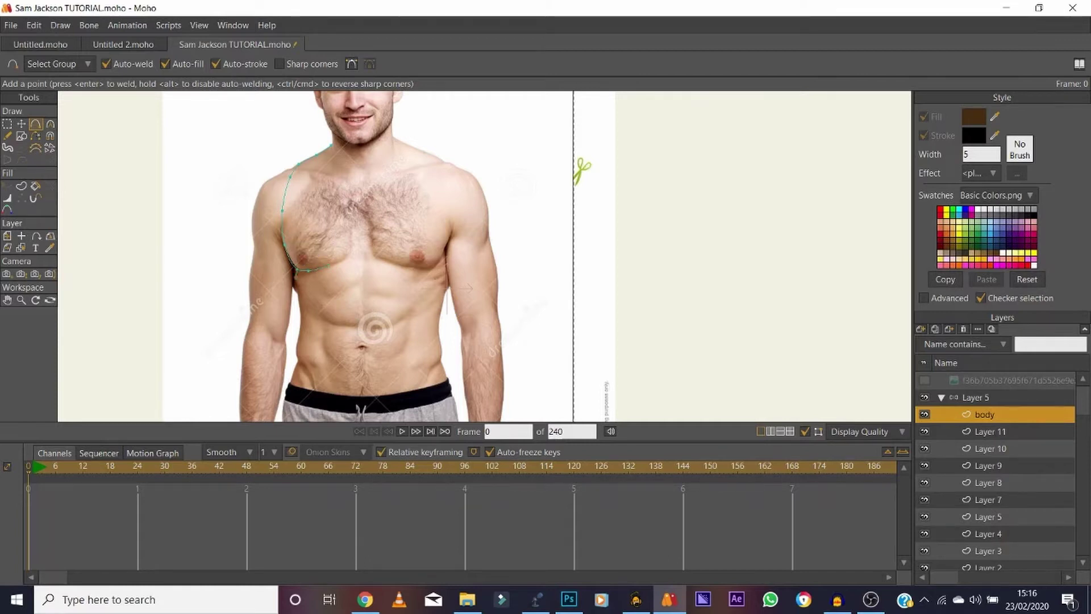
Continue the torso outline down the waist, along the waistband and up the other side, closing it at the neck's starting point
drag(301, 319, 299, 323)
drag(300, 323, 295, 350)
drag(290, 393, 302, 405)
drag(302, 405, 417, 405)
mouse_move(416, 405)
mouse_down()
mouse_move(447, 385)
mouse_move(441, 363)
mouse_up()
mouse_move(442, 354)
mouse_down()
mouse_move(455, 244)
mouse_move(445, 171)
mouse_move(392, 136)
mouse_up()
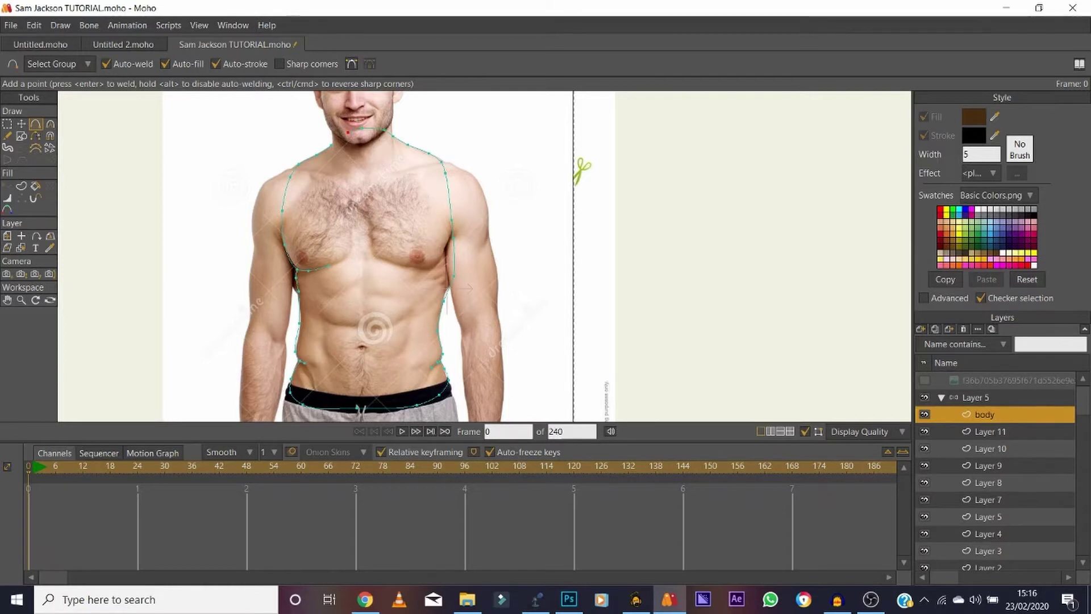
click(333, 143)
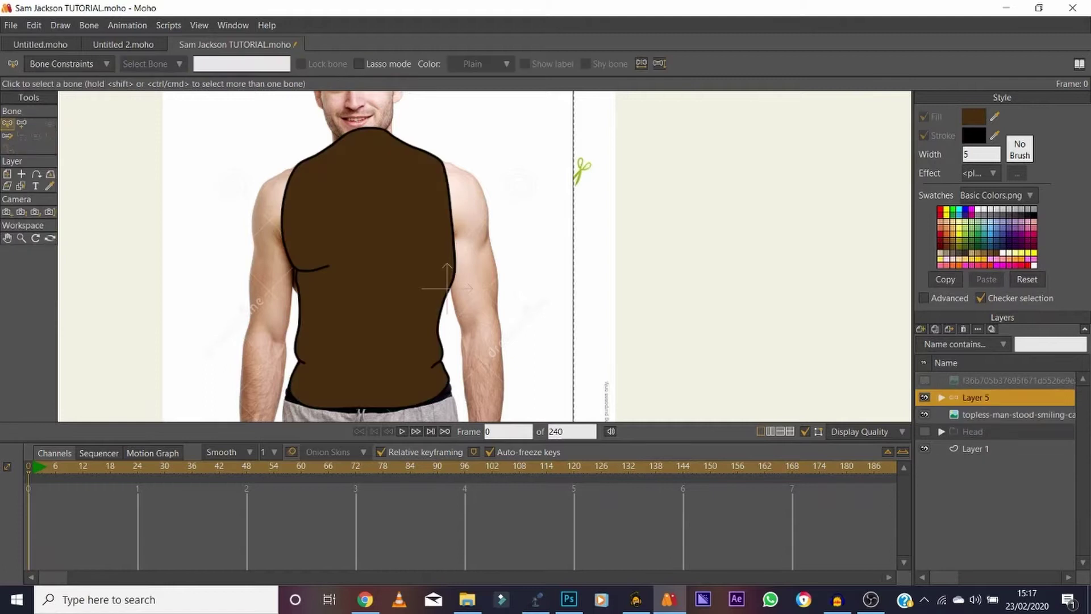
Move the reference photo layer above the bone layer and select the body layer inside it
drag(1000, 415, 1000, 390)
click(942, 415)
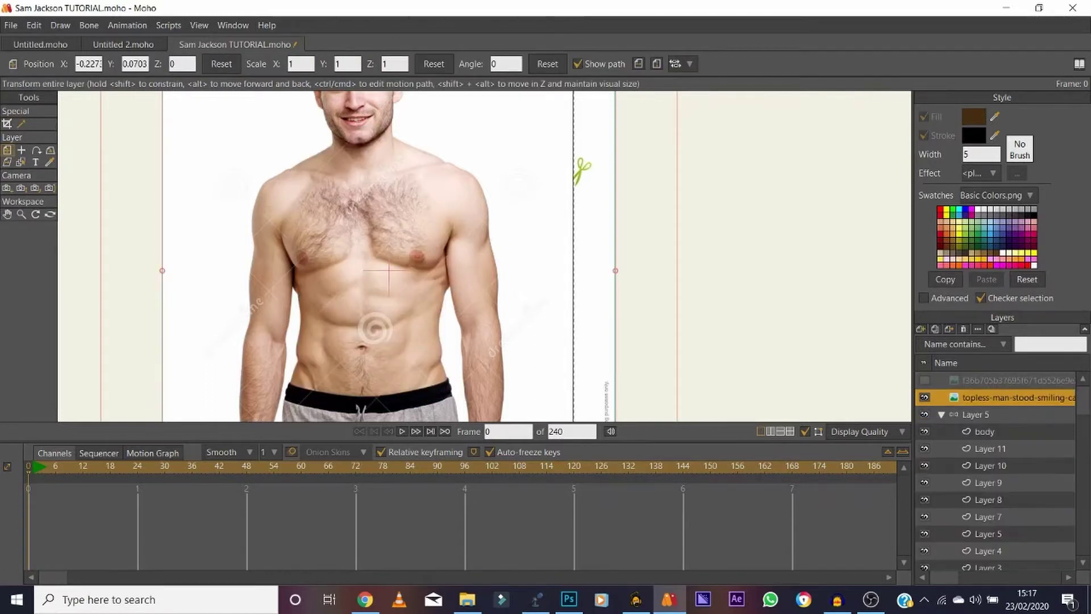
click(985, 432)
Draw the lower contour of the second pectoral from the armpit inward, and extend both chest lines toward the breastbone
click(21, 301)
drag(315, 287, 400, 287)
key(t)
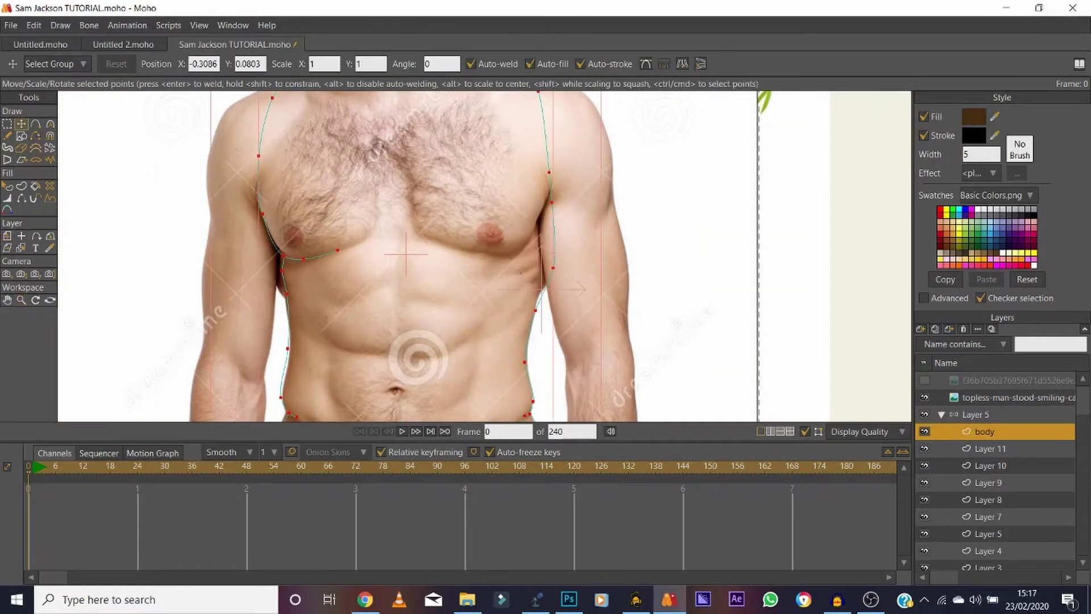
click(35, 123)
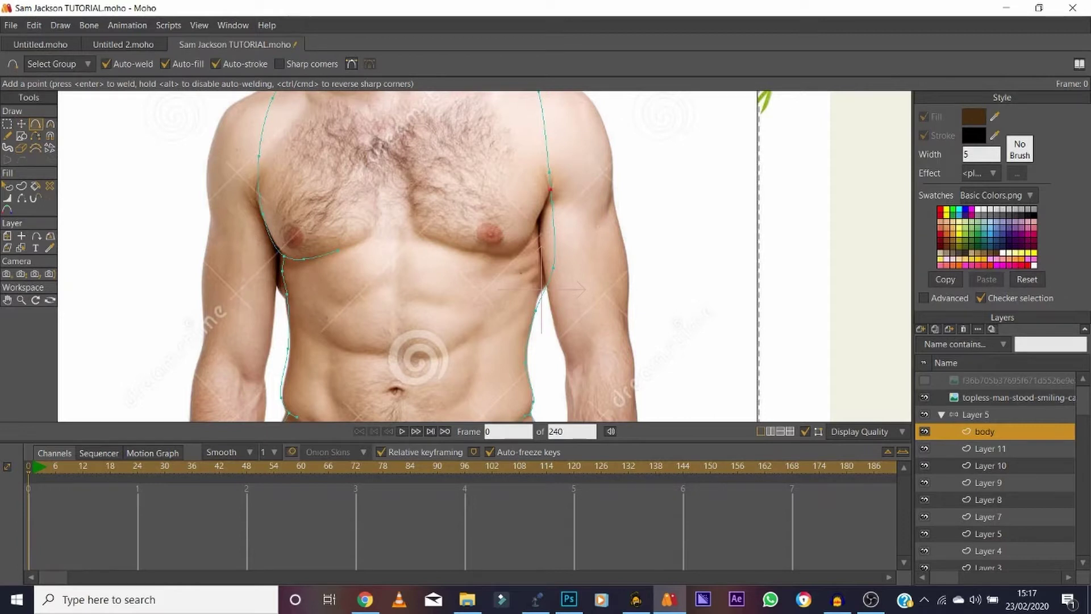
drag(551, 189, 530, 233)
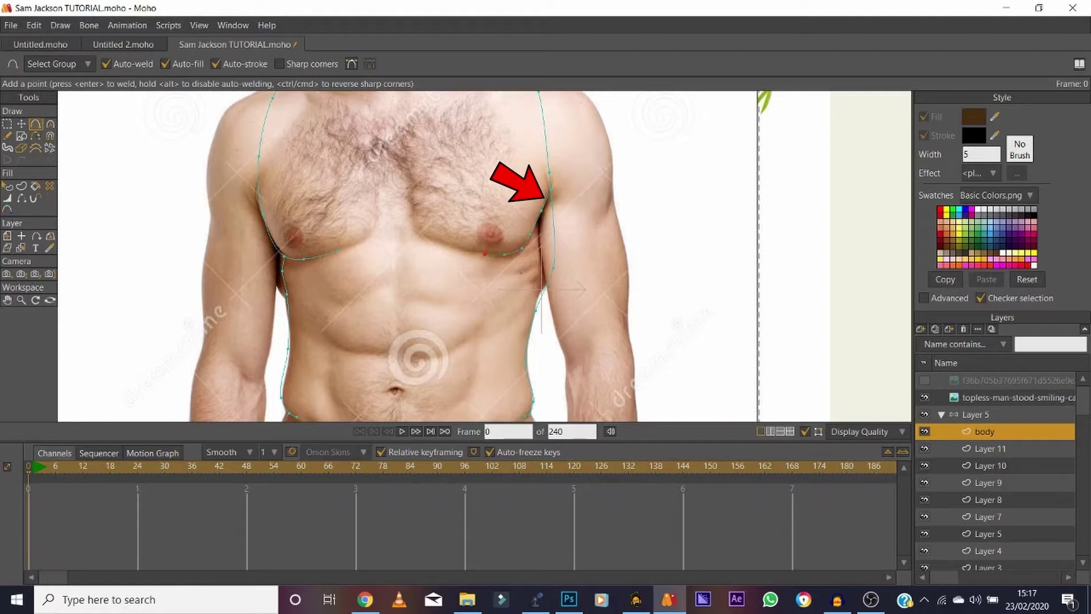
drag(338, 251, 364, 235)
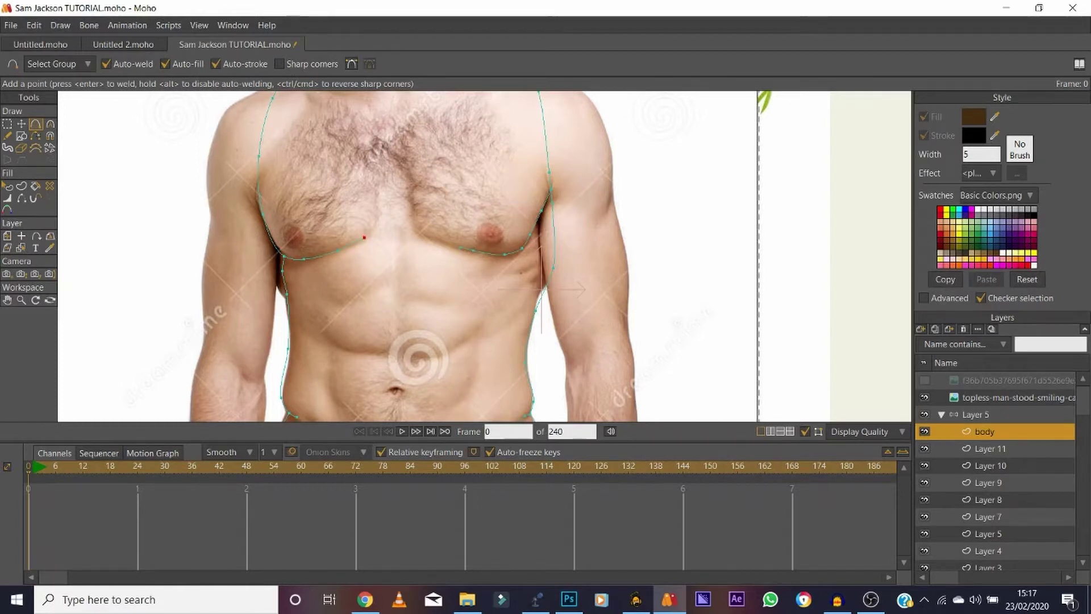
drag(460, 247, 420, 229)
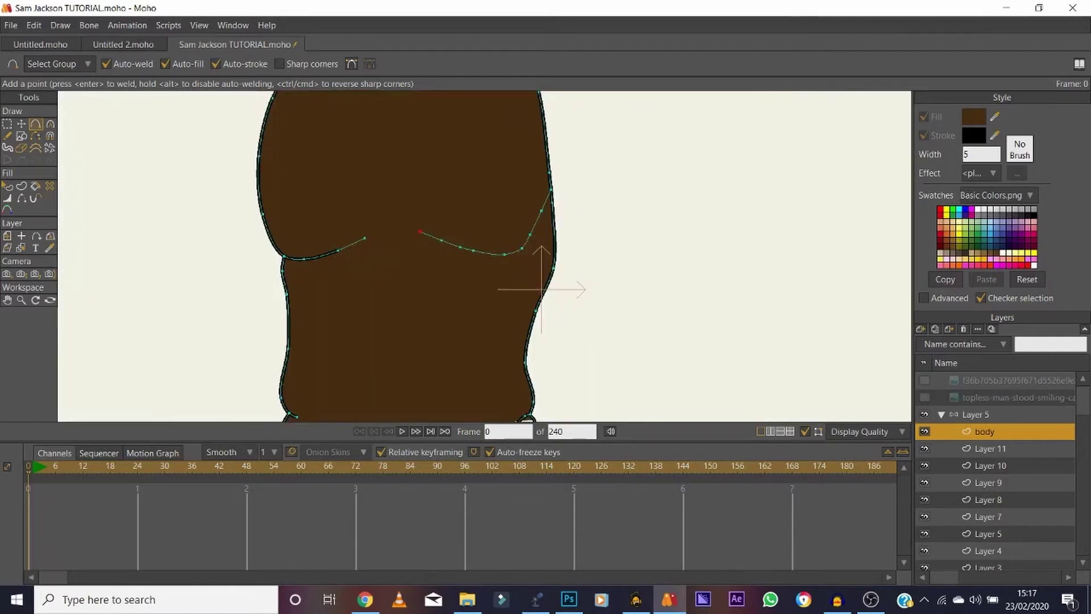
Apply fill and stroke to the body with the Paint Bucket, including the chest lines, and show the reference photo again
click(35, 186)
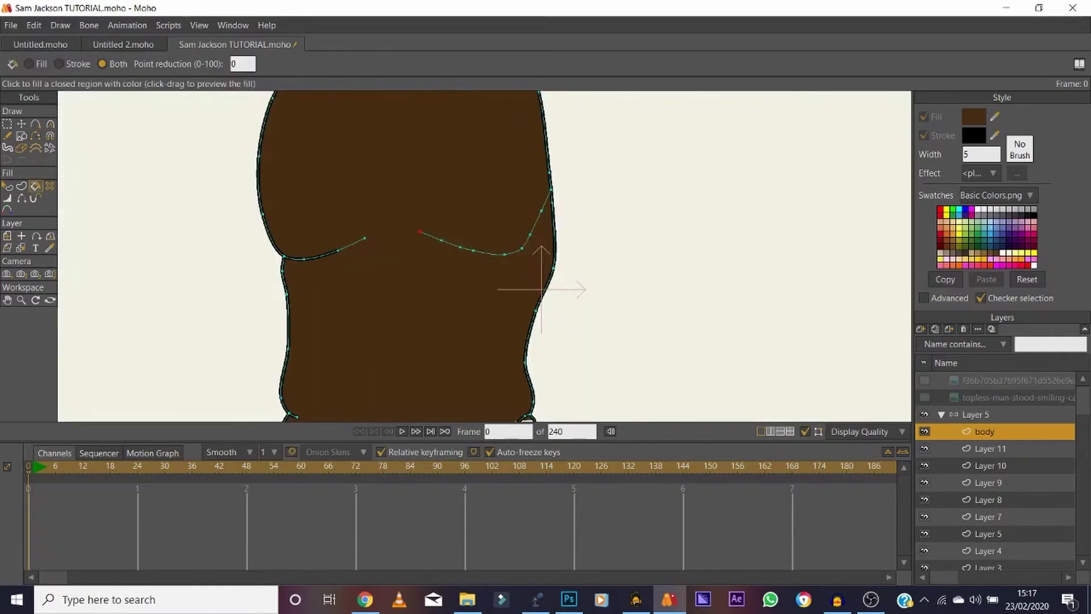
click(414, 279)
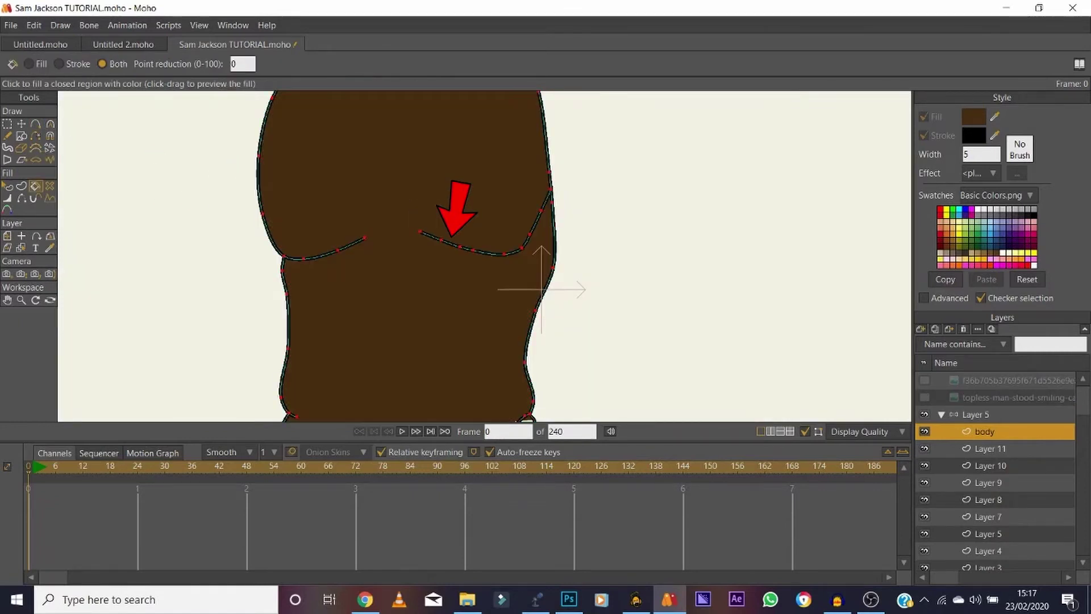
key(t)
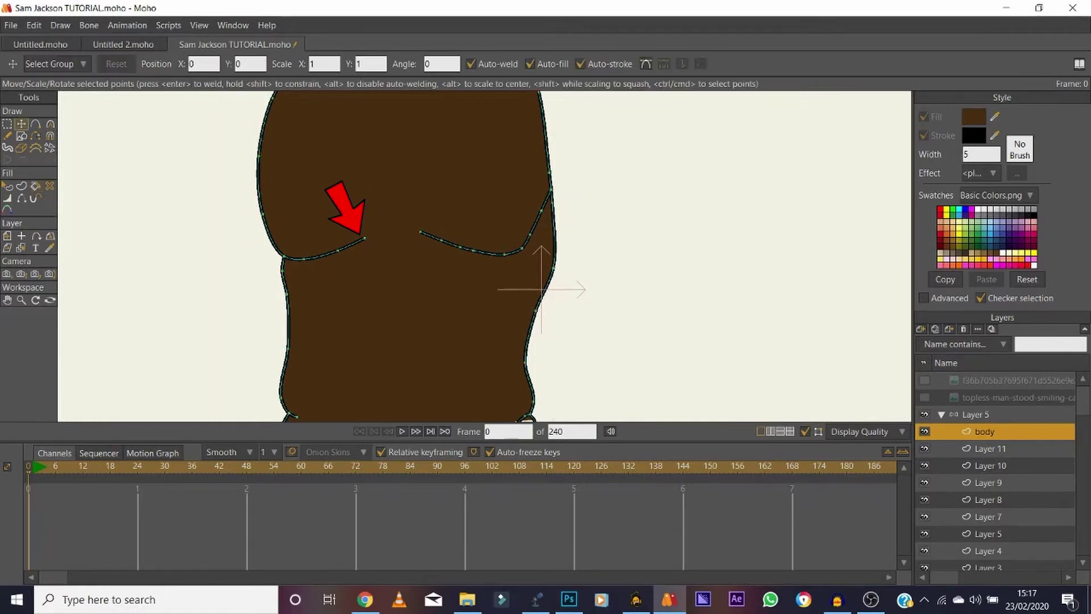
click(924, 397)
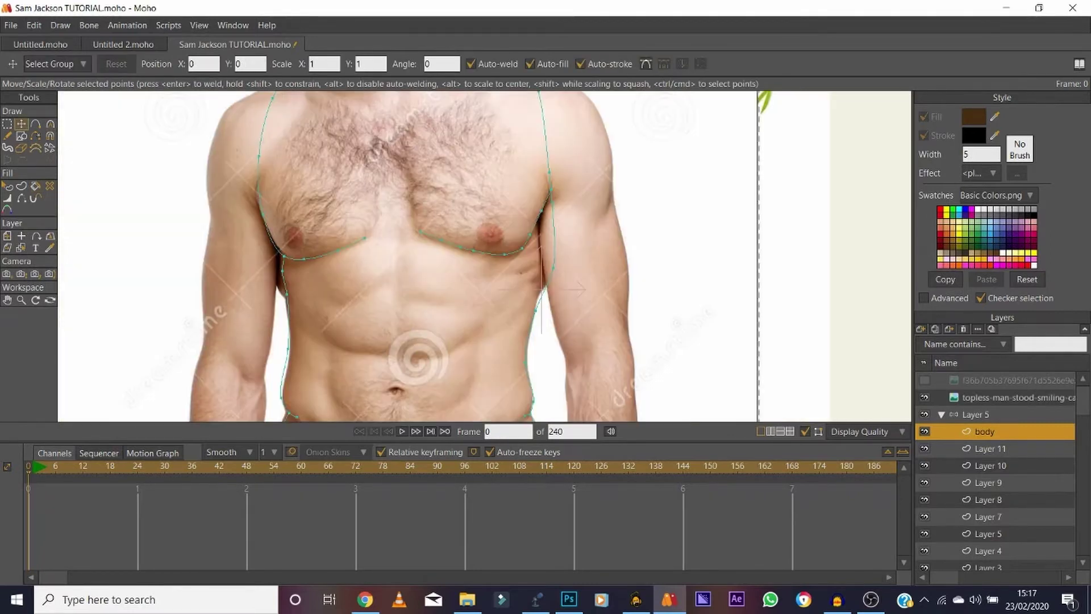
Hide the reference photo and taper the inner ends of both chest lines to 0 percent line width
click(925, 397)
click(8, 300)
click(22, 300)
drag(387, 254, 472, 254)
click(7, 199)
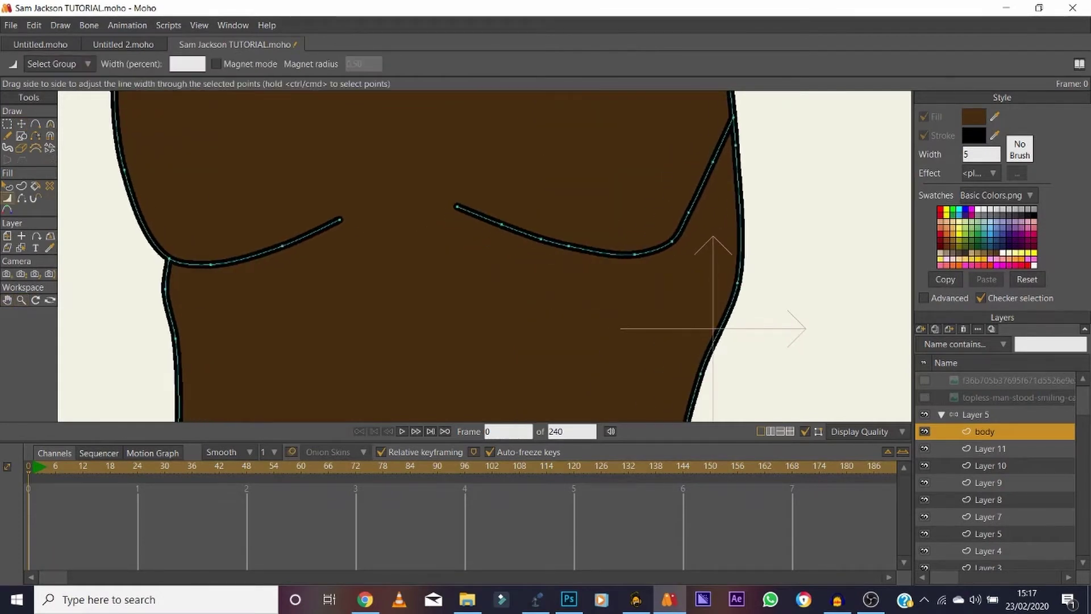
click(340, 219)
drag(339, 220, 282, 220)
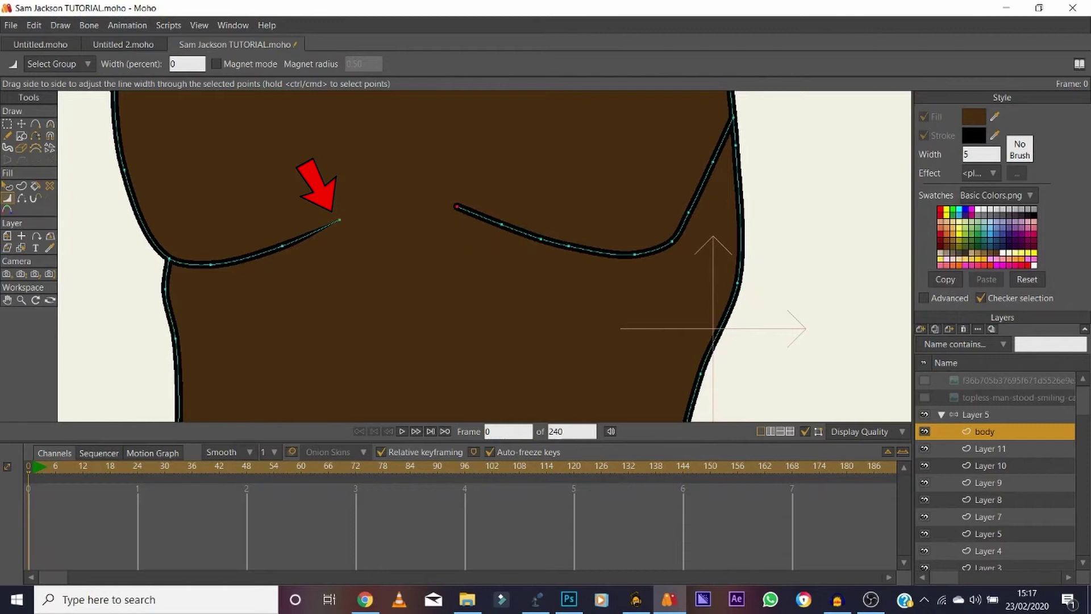
drag(457, 206, 399, 207)
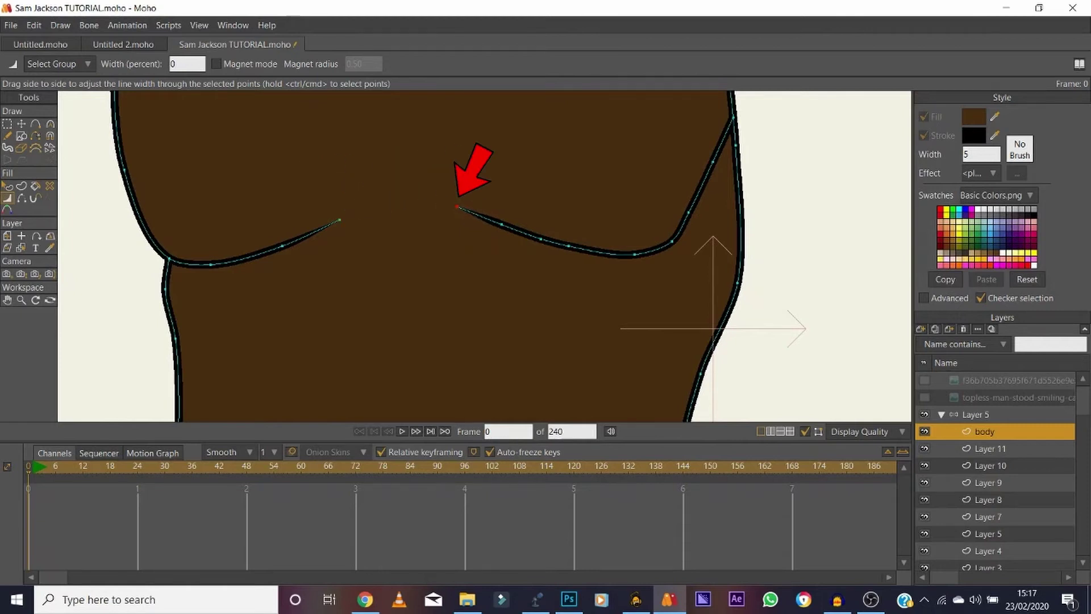
Thin the points next to the chest lines' tips to 54 and 58 percent, and check the taper in a render
drag(500, 224, 466, 224)
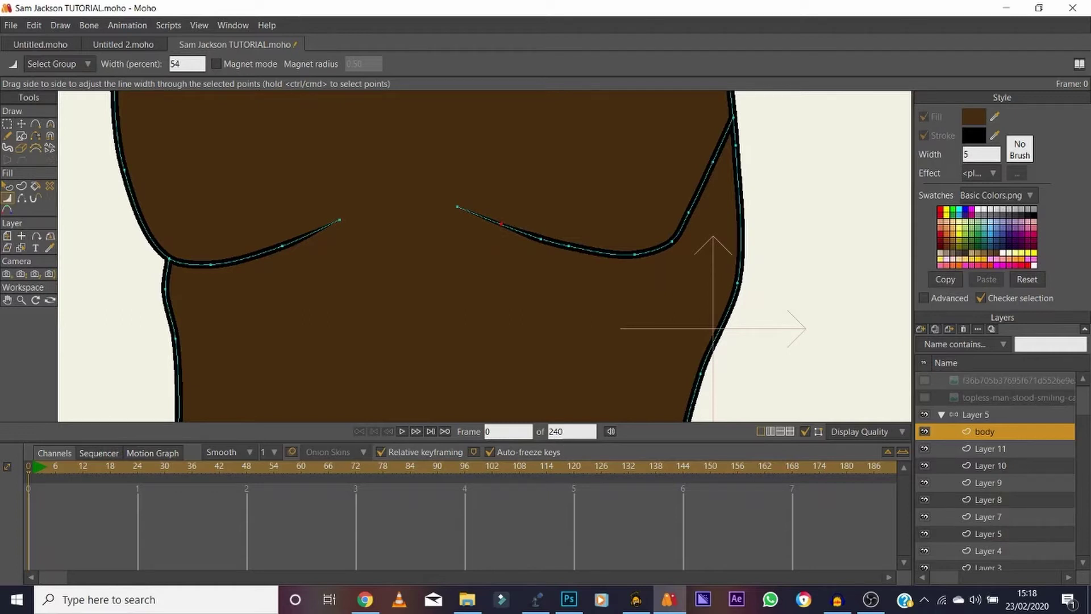
drag(282, 245, 259, 246)
key(ctrl+r)
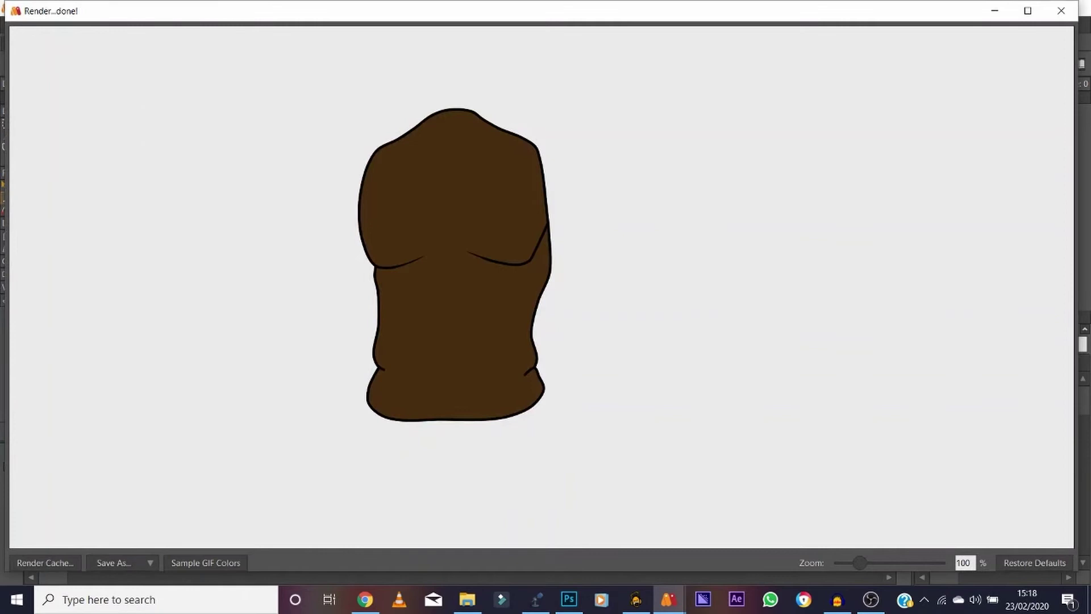
click(1061, 11)
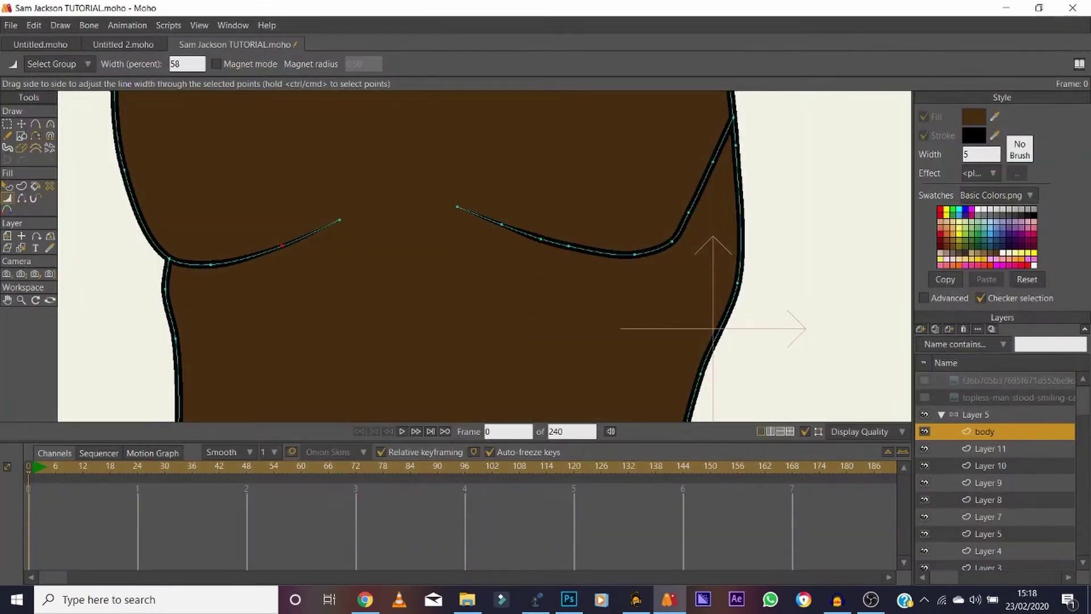
Taper the inner ends of both waist creases to a point, thinning the longer crease's middle point to 80 percent
key(space)
drag(489, 352, 478, 139)
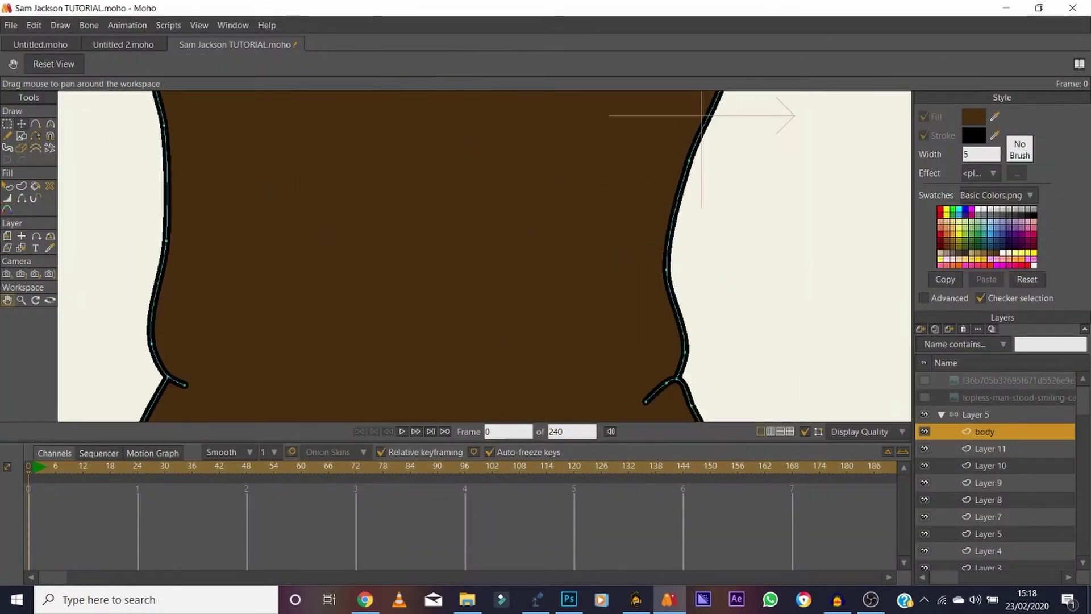
click(22, 123)
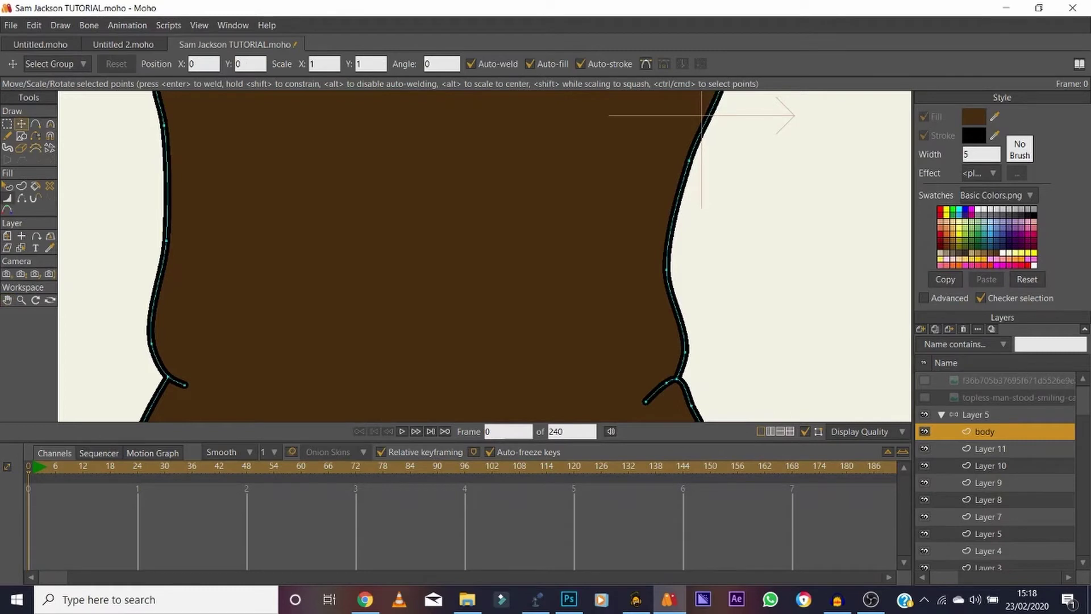
key(w)
key(t)
key(w)
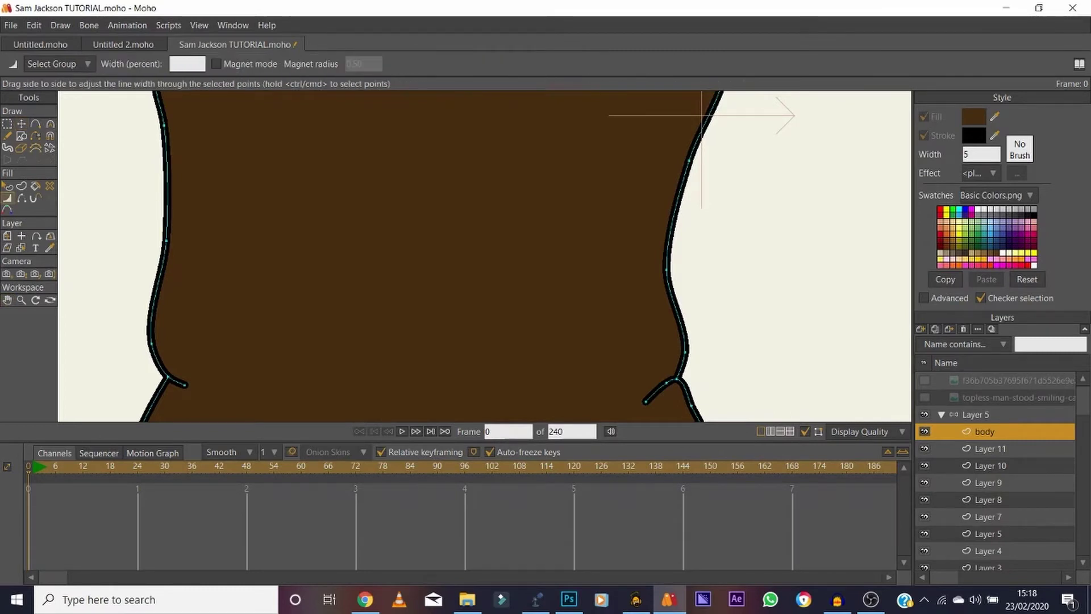
mouse_move(185, 385)
mouse_down()
mouse_move(204, 385)
mouse_move(122, 385)
mouse_move(149, 376)
mouse_up()
drag(647, 401, 594, 401)
drag(666, 383, 640, 383)
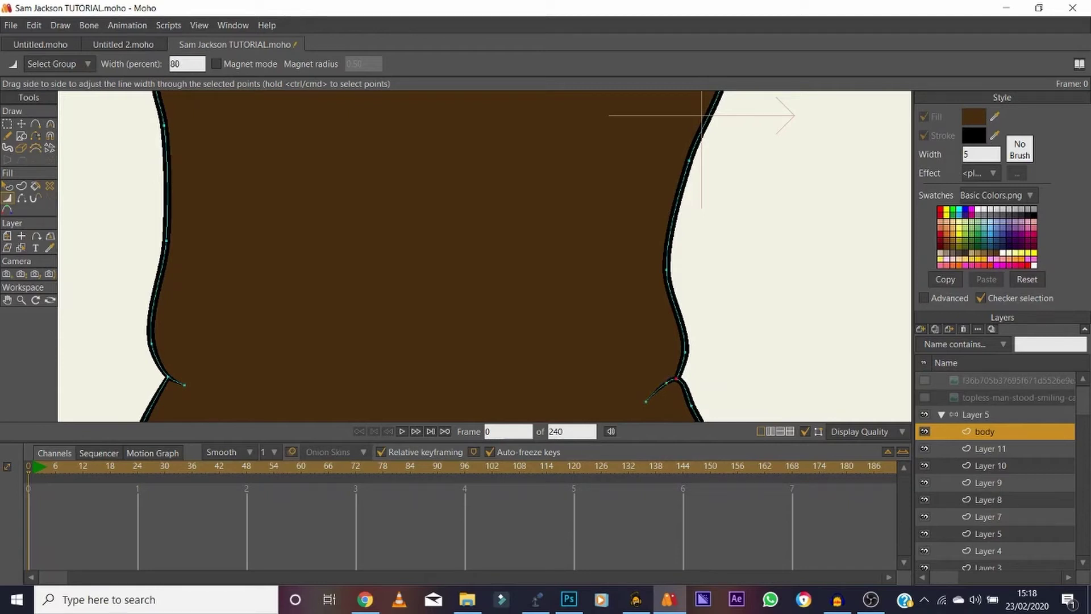
click(22, 301)
key(ctrl+r)
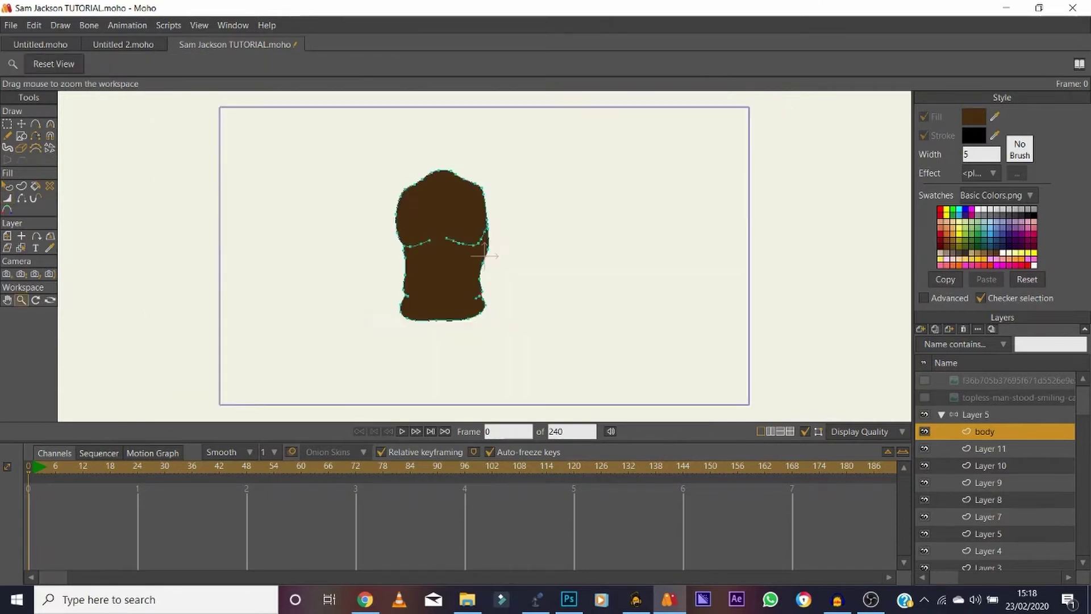
Show the reference photo and draw a small dark brown oval over one nipple in the body layer
click(925, 397)
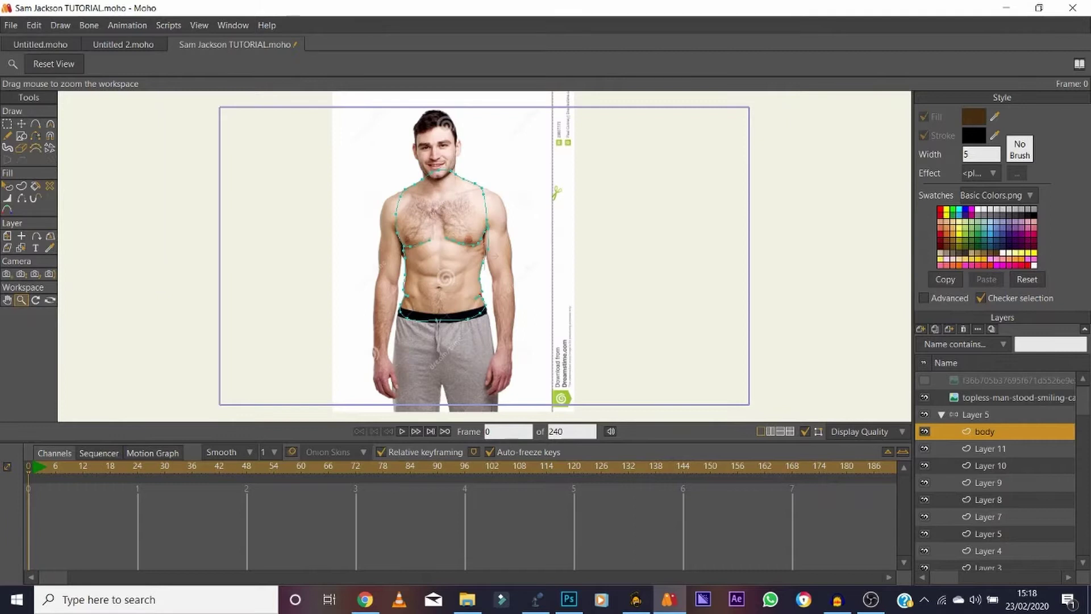
scroll(451, 233, up, 6)
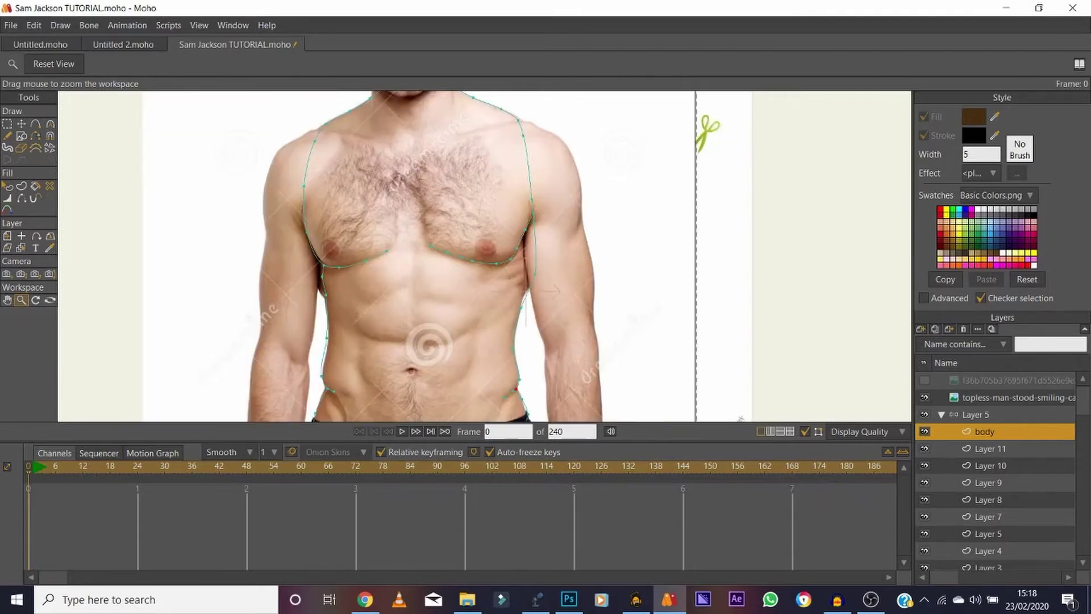
click(7, 123)
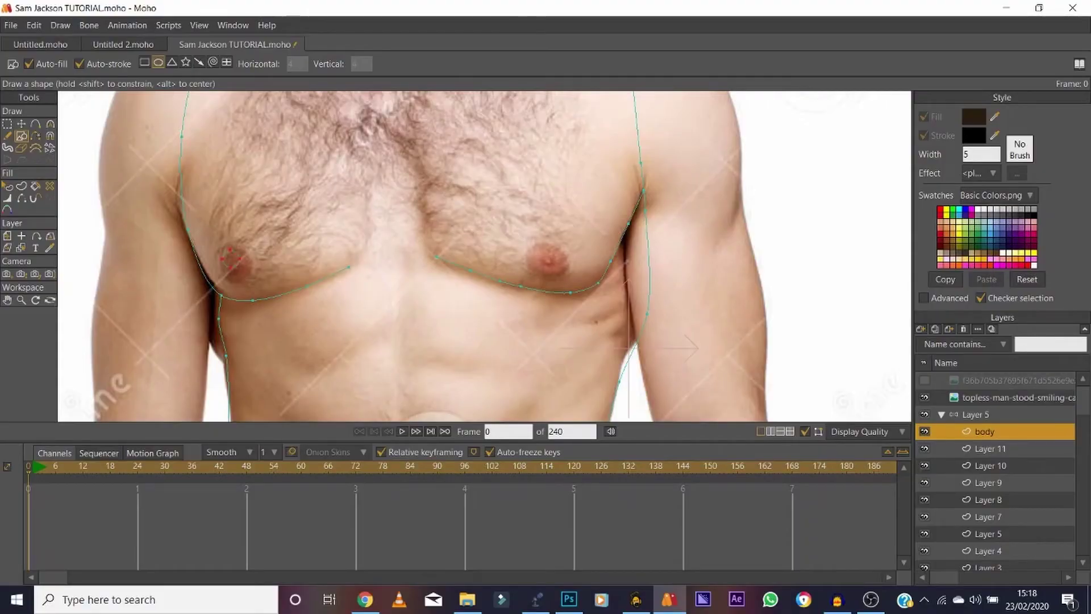
drag(248, 277, 250, 280)
key(t)
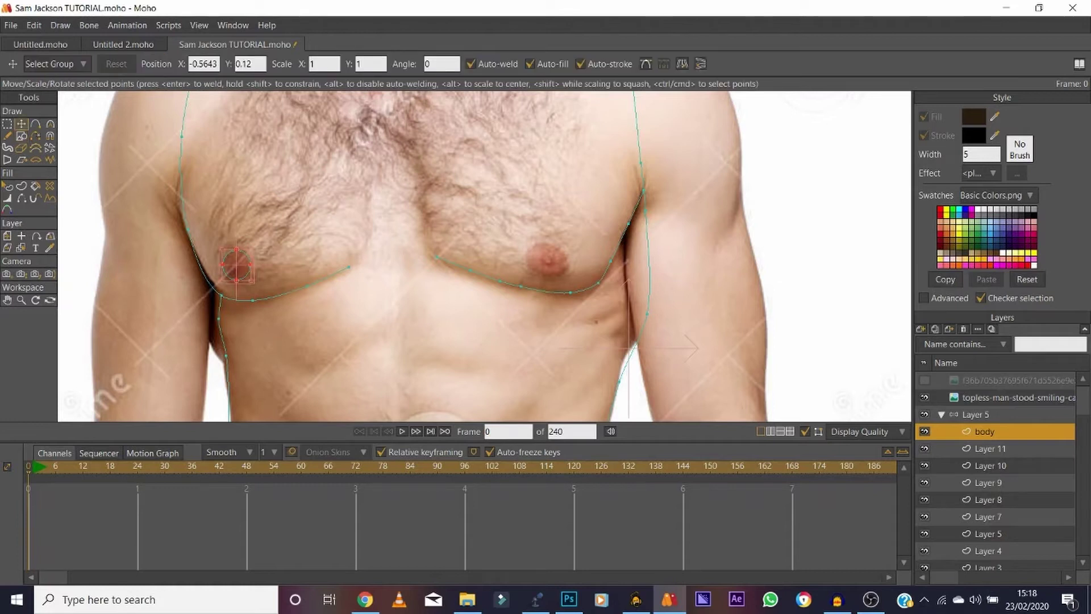
Copy the nipple oval onto the other nipple, hide the reference photo and preview the body in a render
key(ctrl+c)
drag(545, 260, 546, 261)
key(Return)
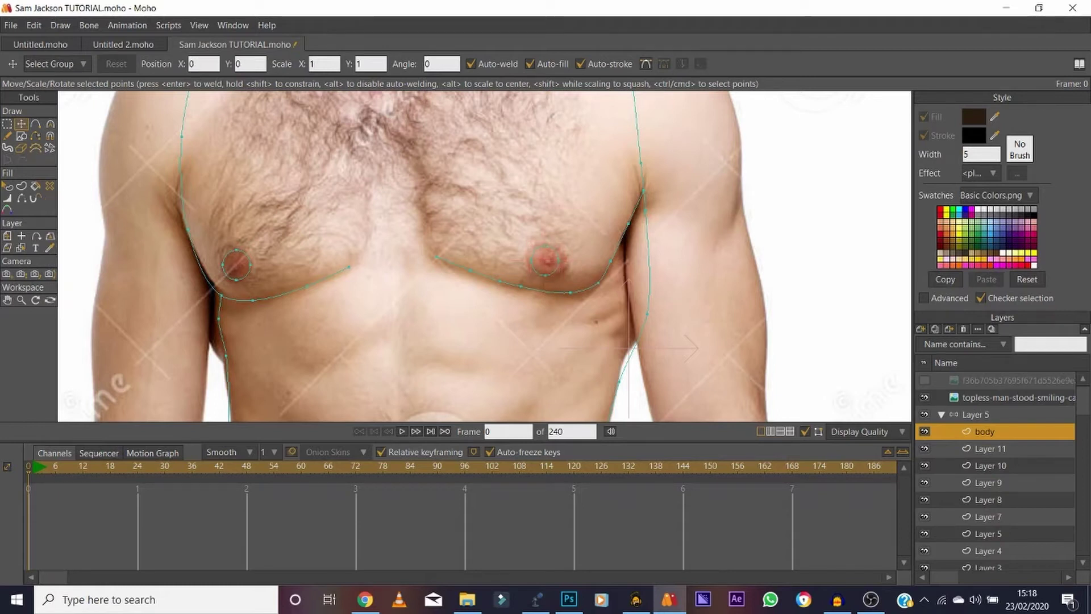
click(924, 397)
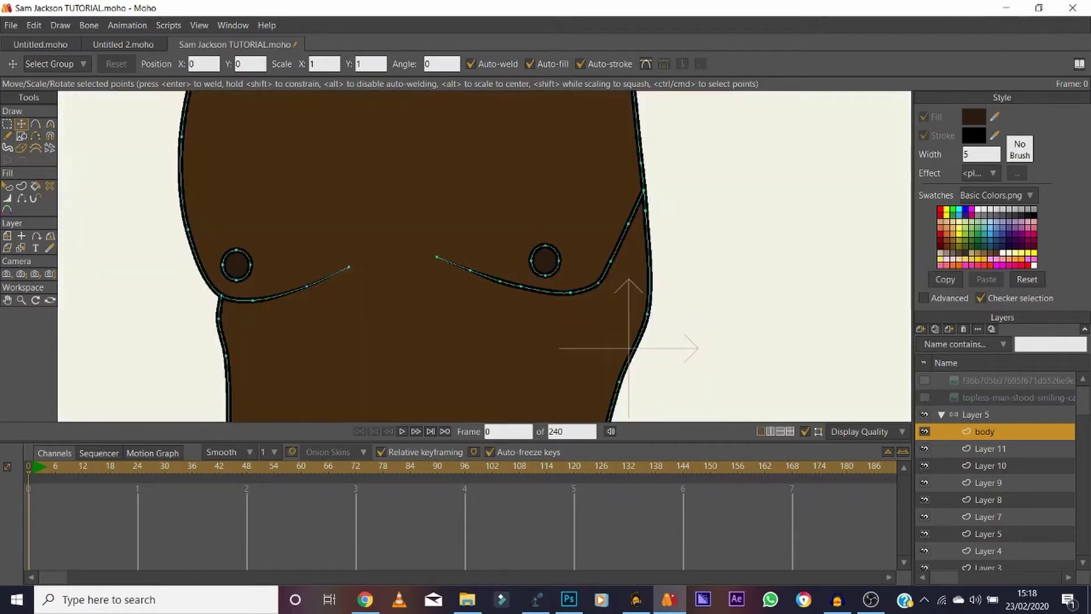
key(ctrl+r)
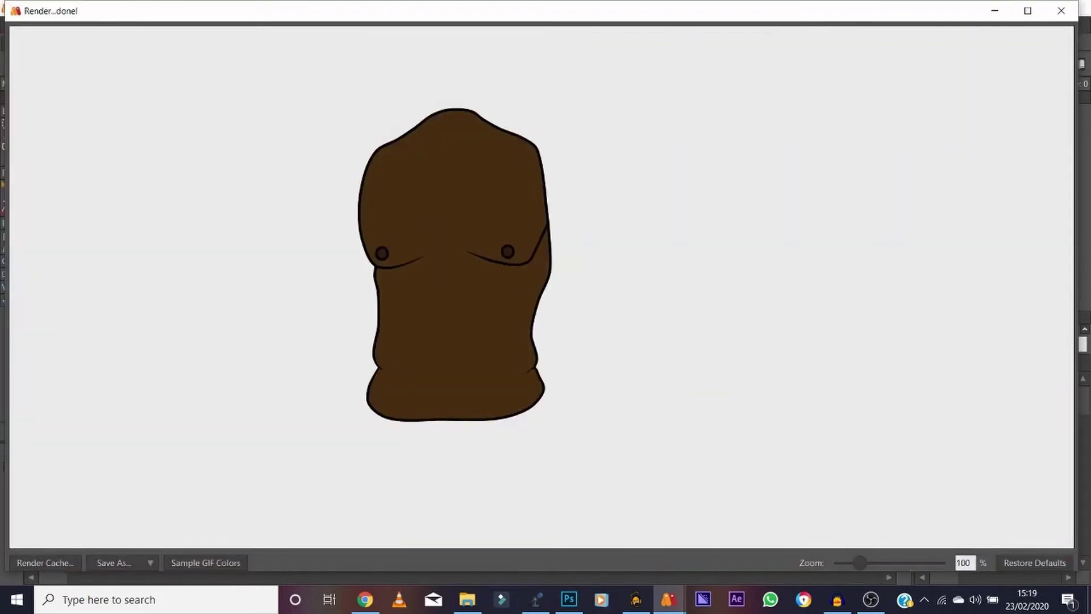
click(1061, 10)
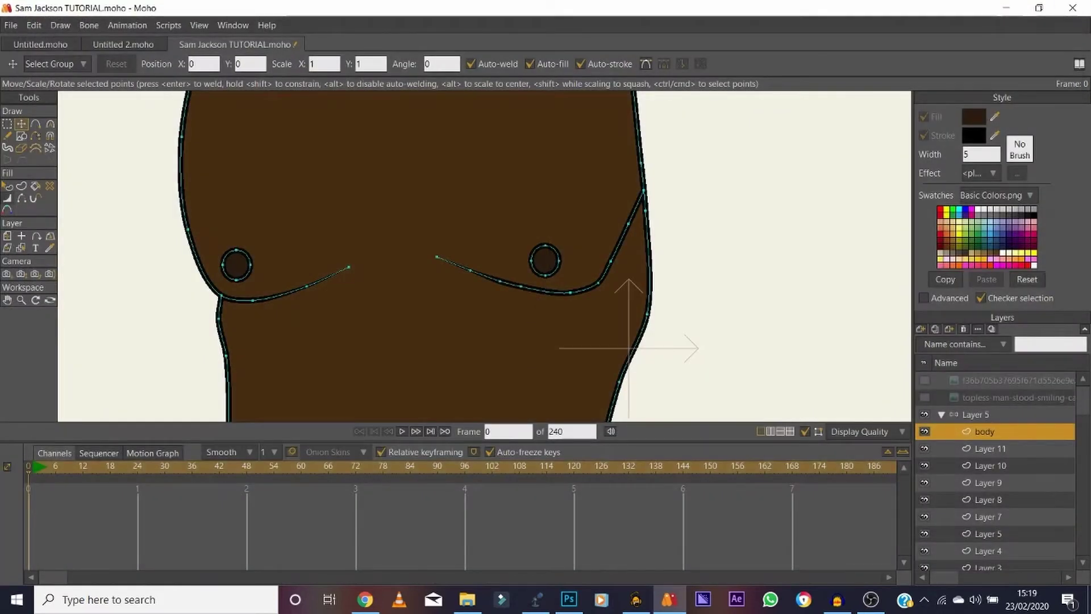
Set the first nipple oval's stroke width to 2
click(236, 265)
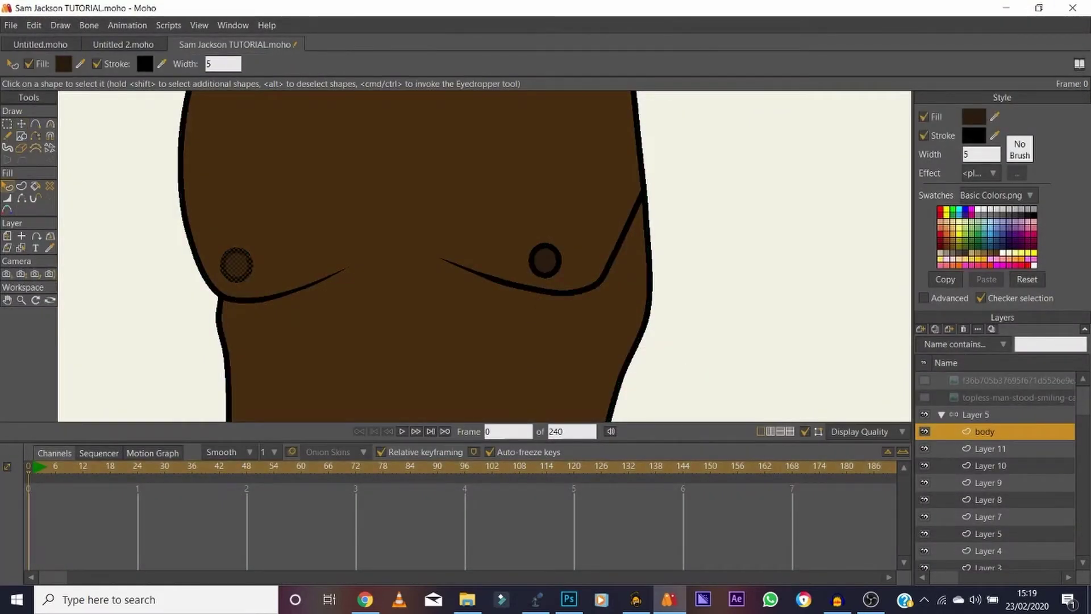
click(979, 155)
text(2)
key(Return)
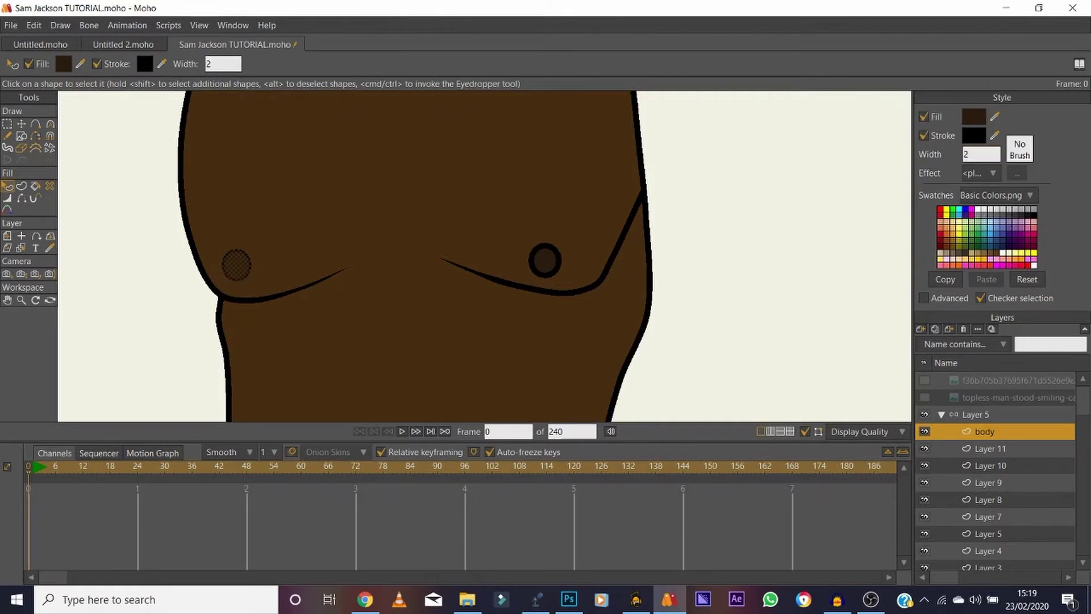
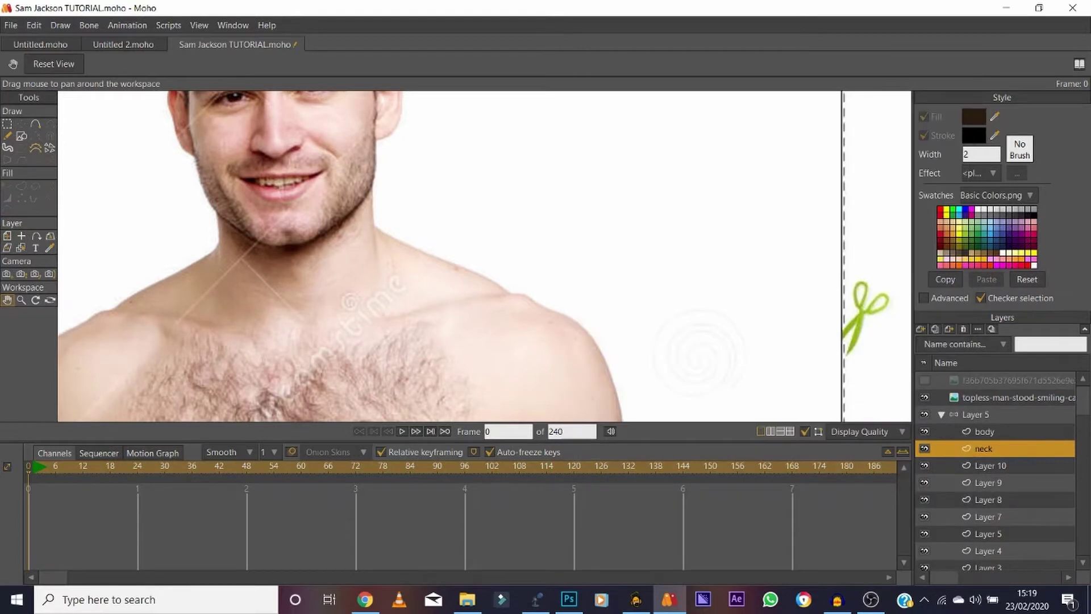
Trace a closed neck shape from mid-face to the collarbone in the neck layer, and hide the reference photo
key(a)
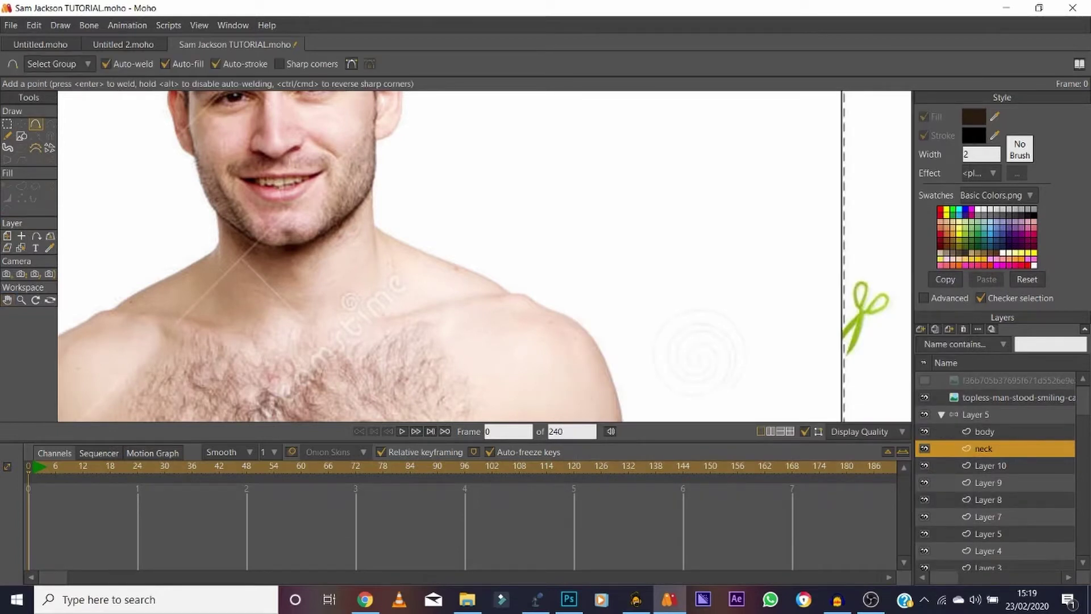
drag(221, 253, 217, 218)
drag(217, 269, 219, 277)
mouse_move(278, 314)
mouse_down()
mouse_move(346, 304)
mouse_move(376, 263)
mouse_move(376, 236)
mouse_move(360, 153)
mouse_move(268, 144)
mouse_up()
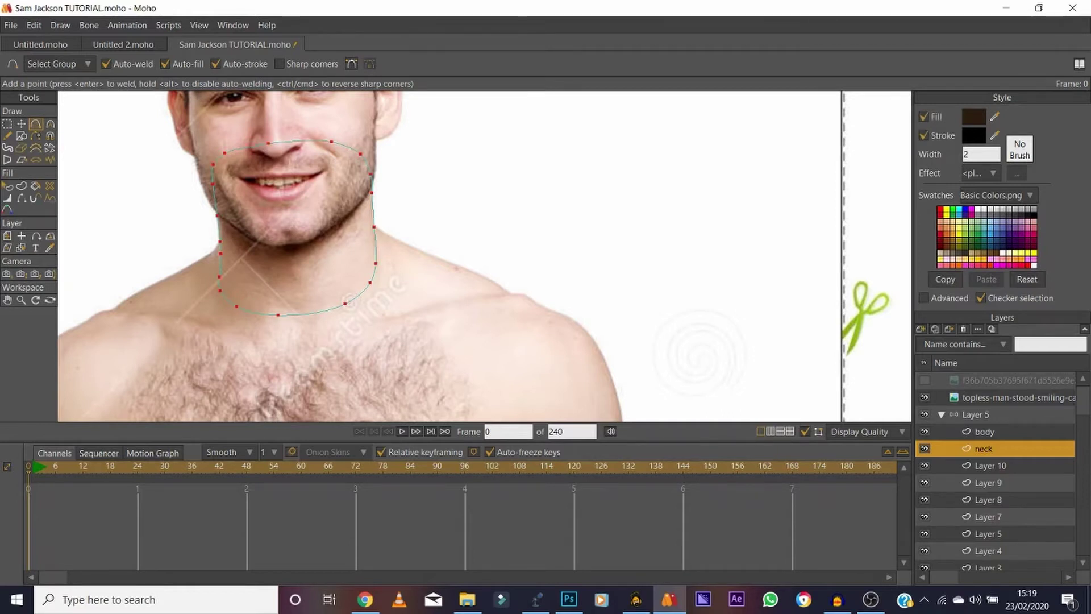
click(925, 398)
click(21, 124)
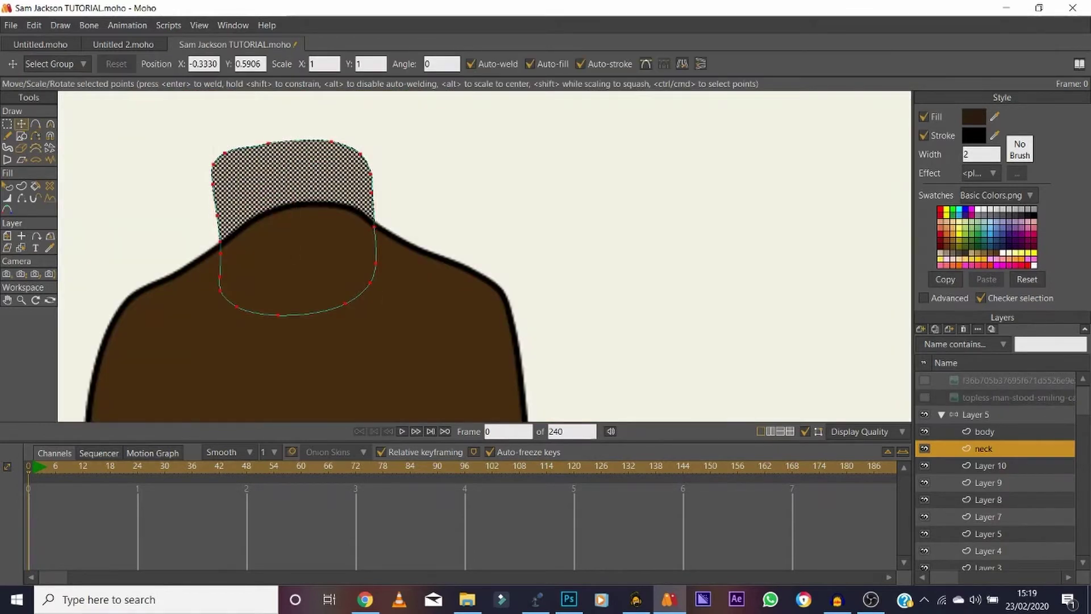
click(466, 170)
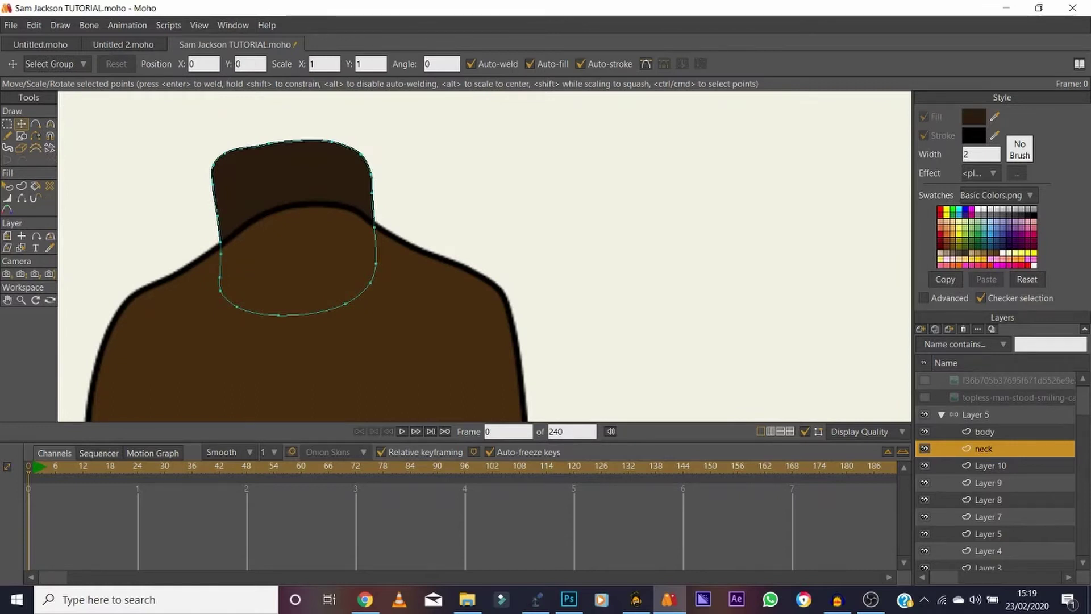
Move the neck layer above the body layer
click(991, 466)
key(g)
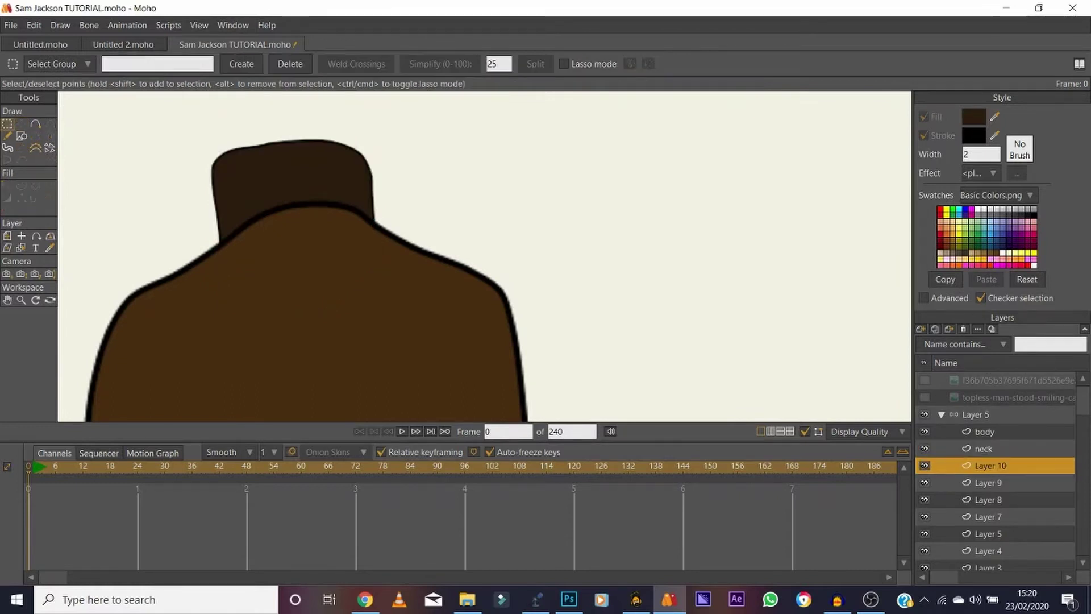
click(984, 449)
drag(984, 449, 984, 423)
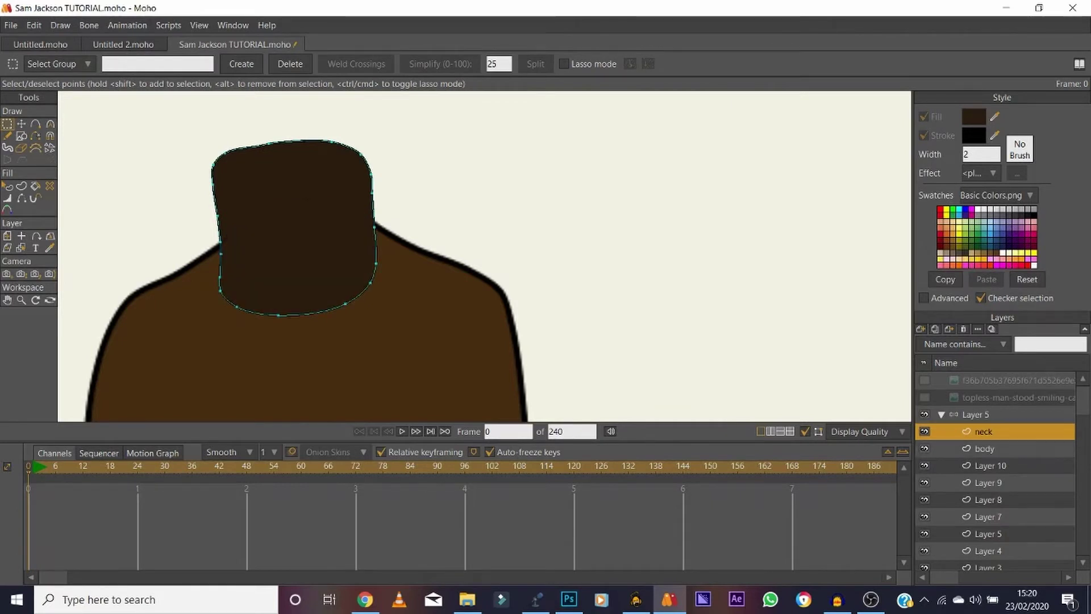
Copy the hex code of the body shape's fill colour, 462D11
key(q)
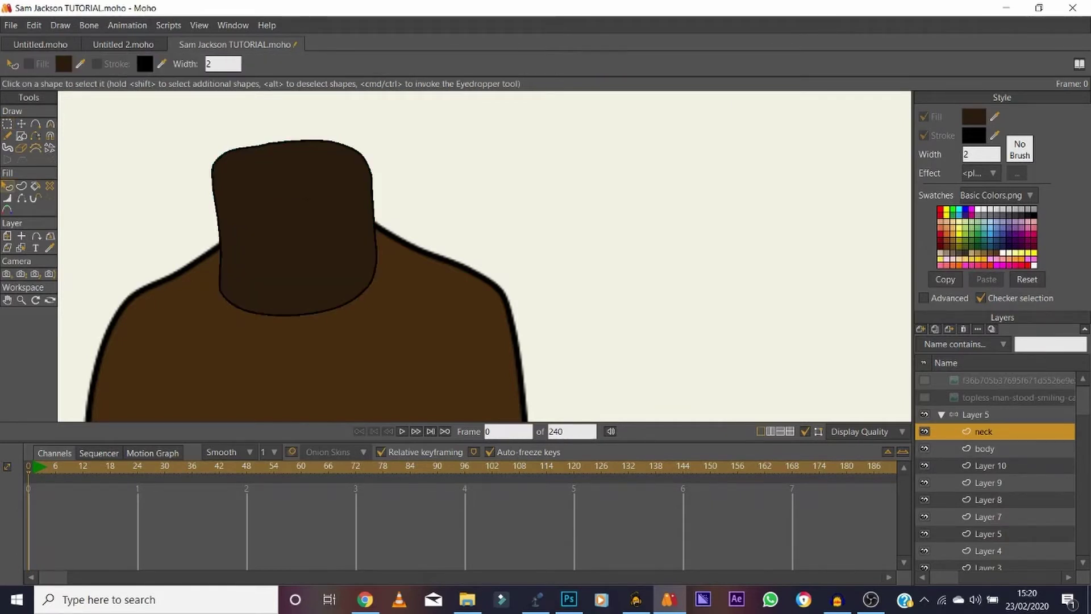
click(984, 448)
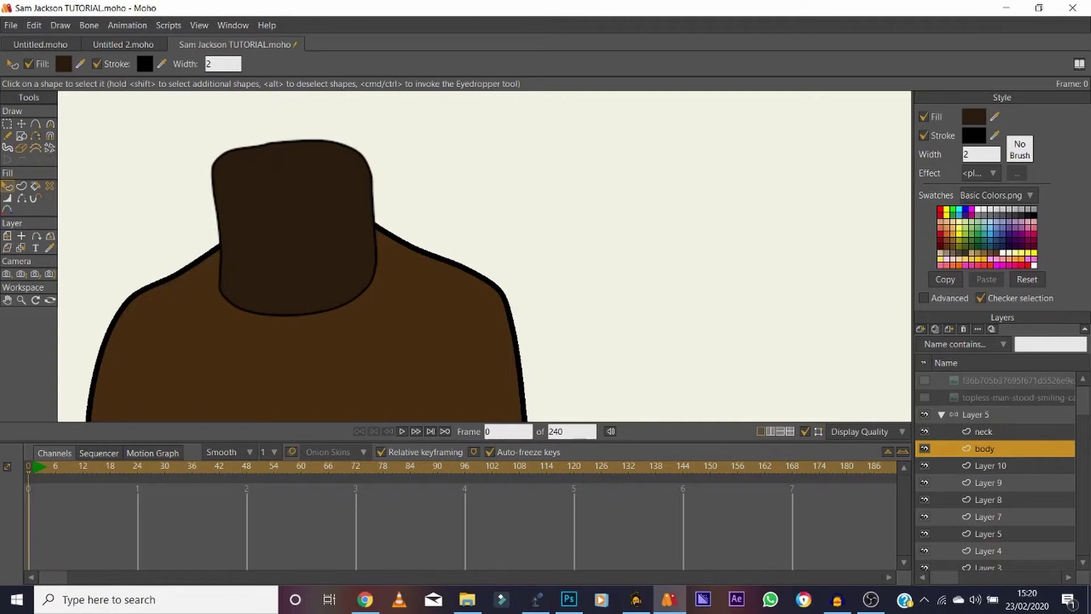
click(306, 363)
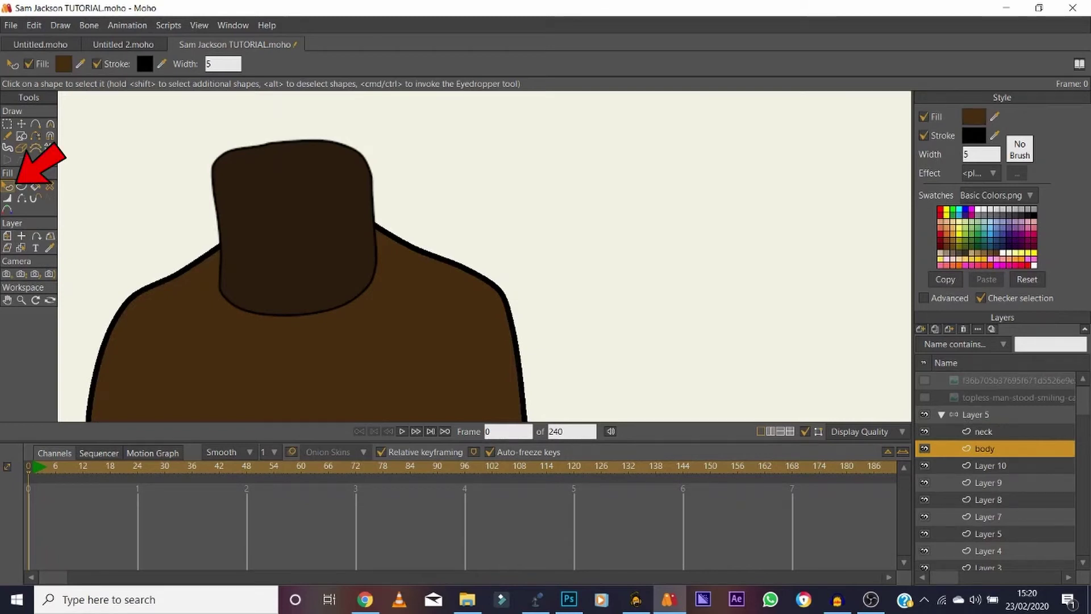
click(974, 117)
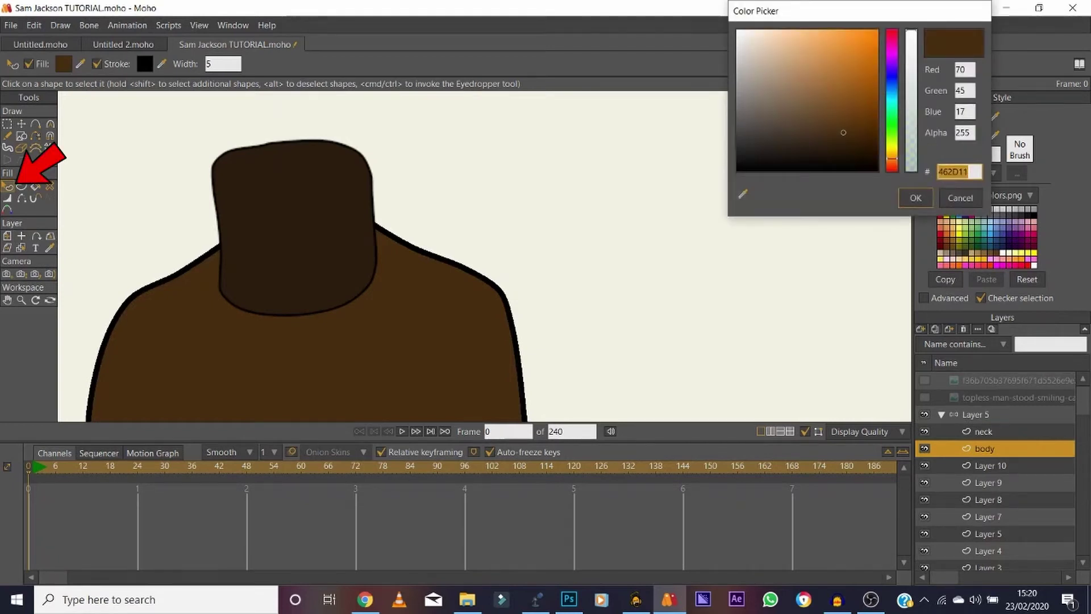
click(915, 197)
Fill the neck shape with colour 462D11 and set its stroke width to 5
click(984, 431)
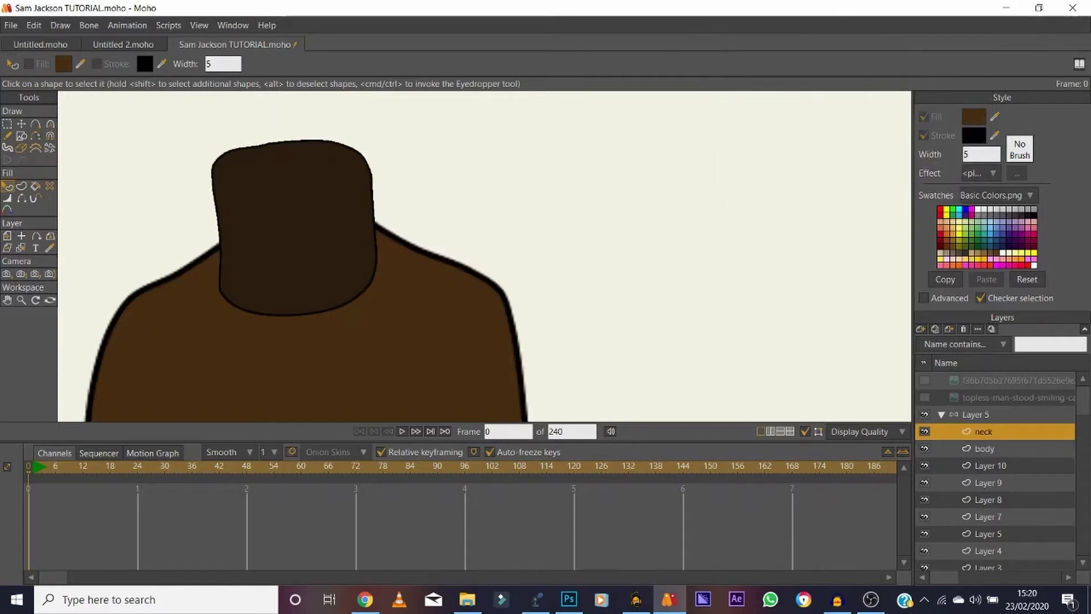
click(296, 229)
click(974, 116)
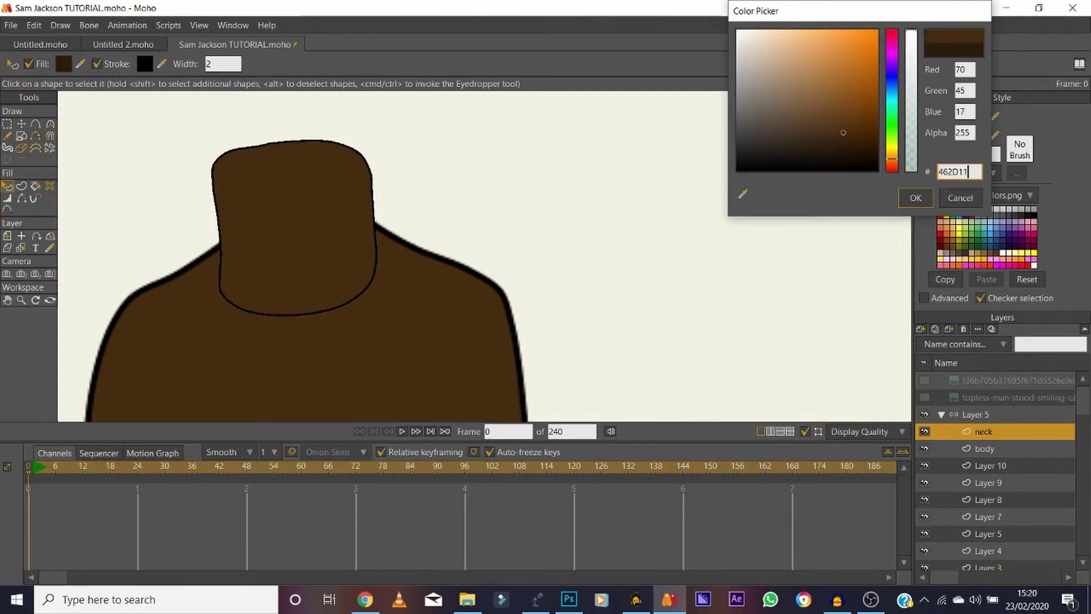
key(Escape)
double_click(973, 155)
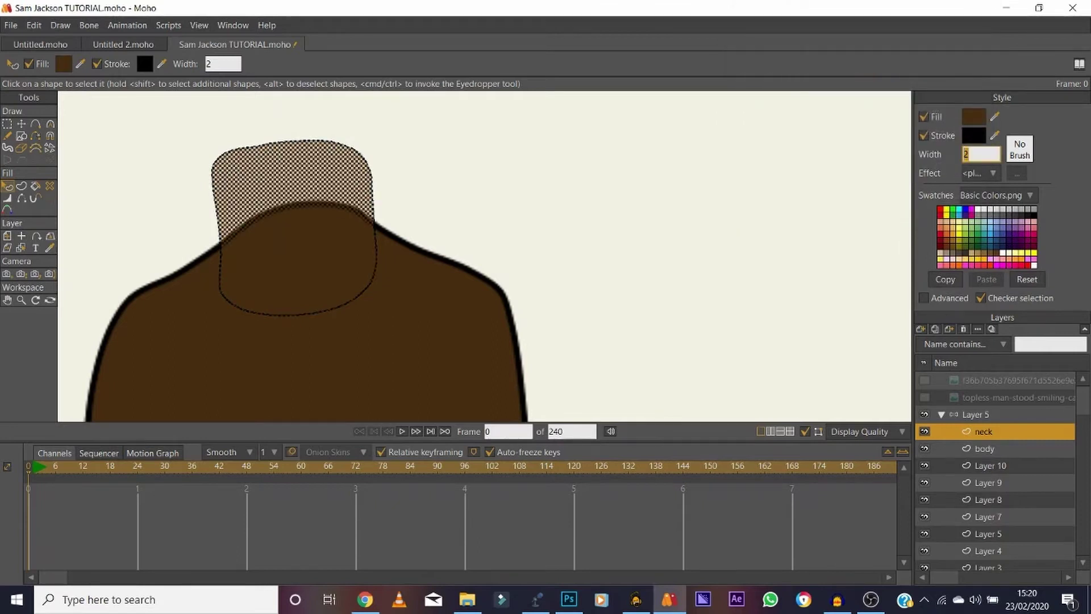
text(5)
key(Return)
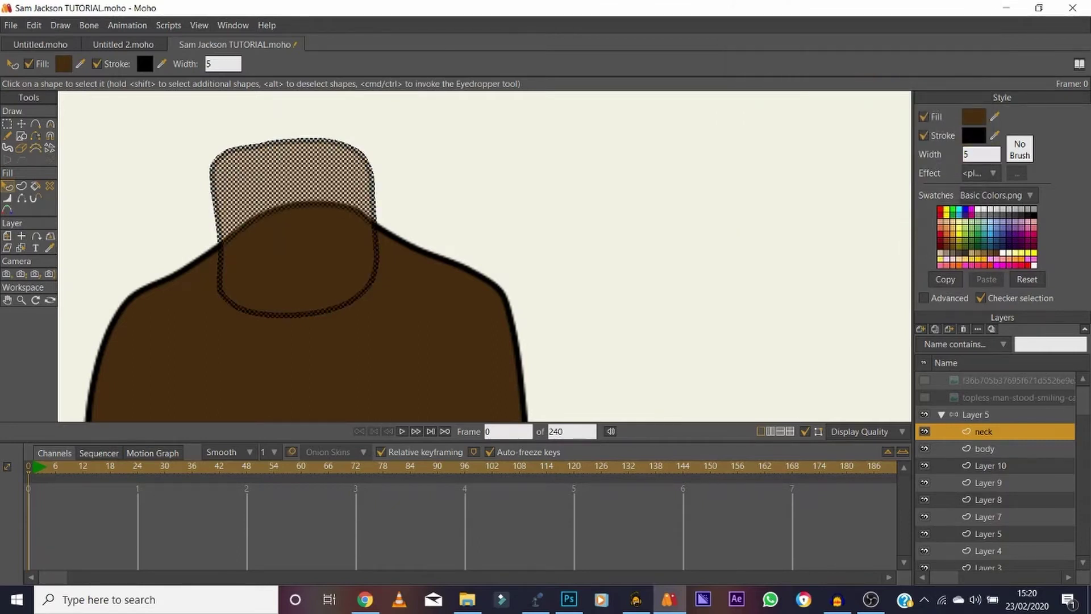
Add points to the neck outline where it meets the shoulders in the reference photo, and hide the photo
click(924, 397)
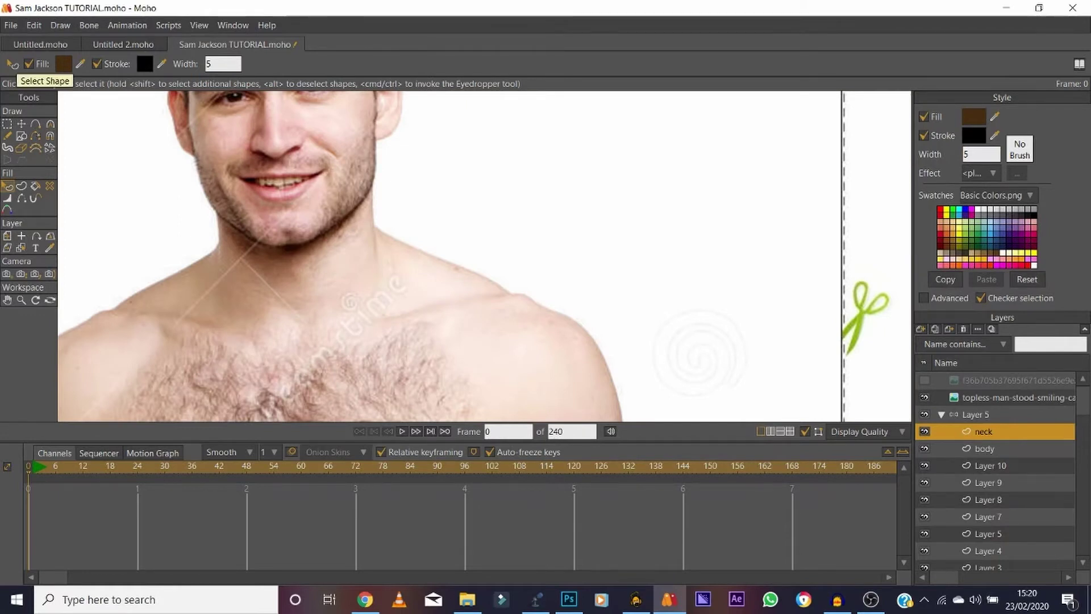
click(21, 124)
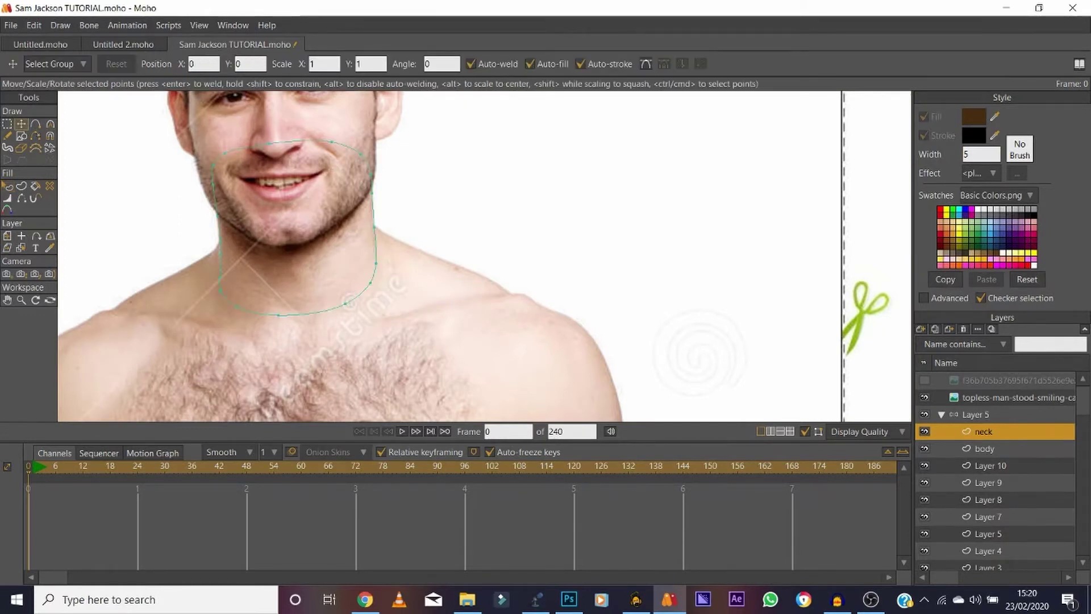
key(h)
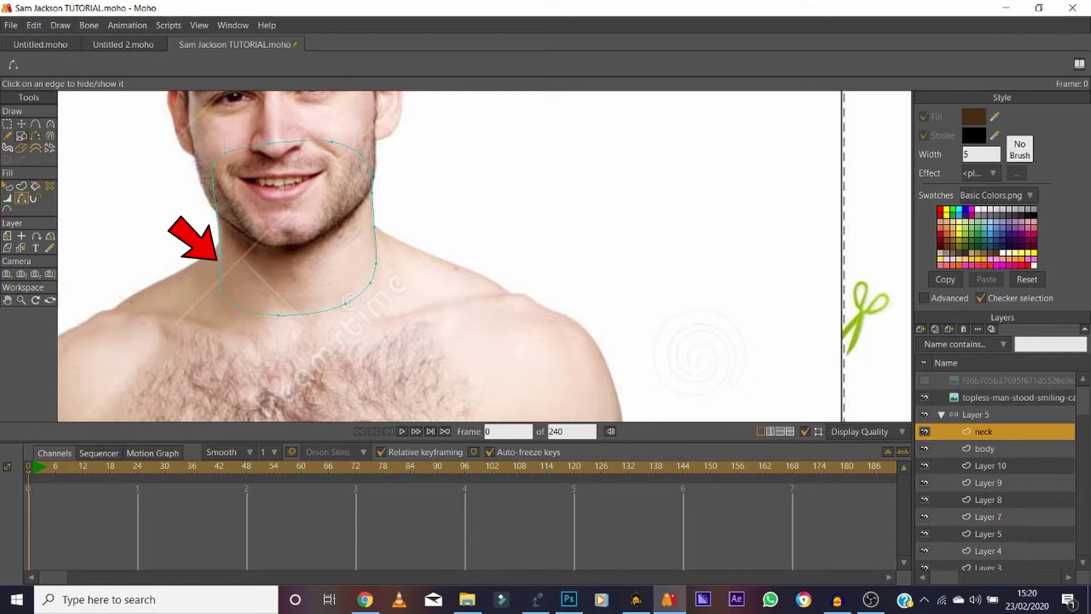
key(a)
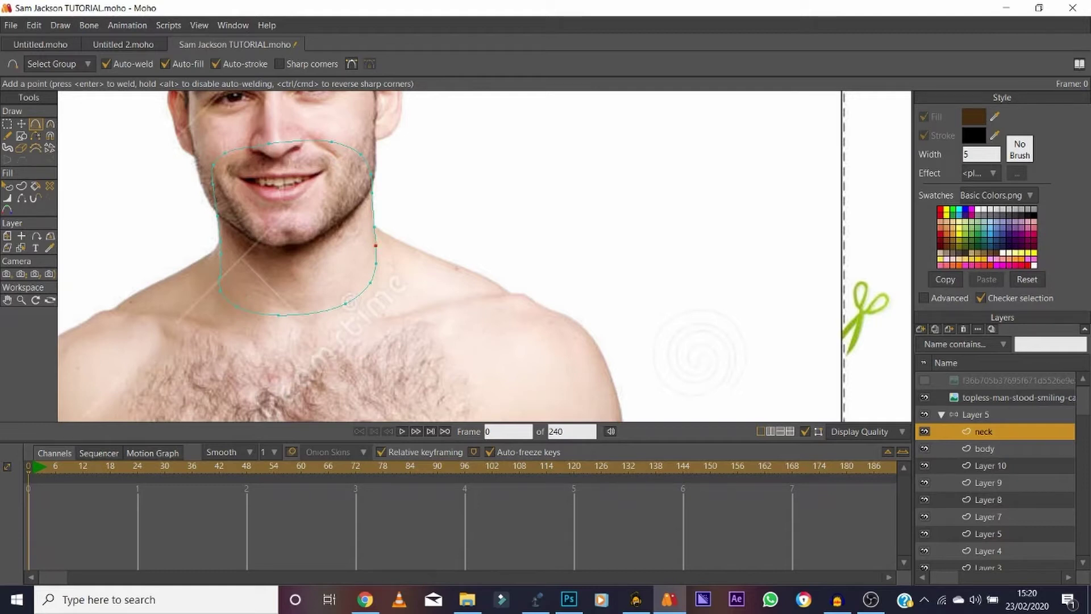
click(925, 397)
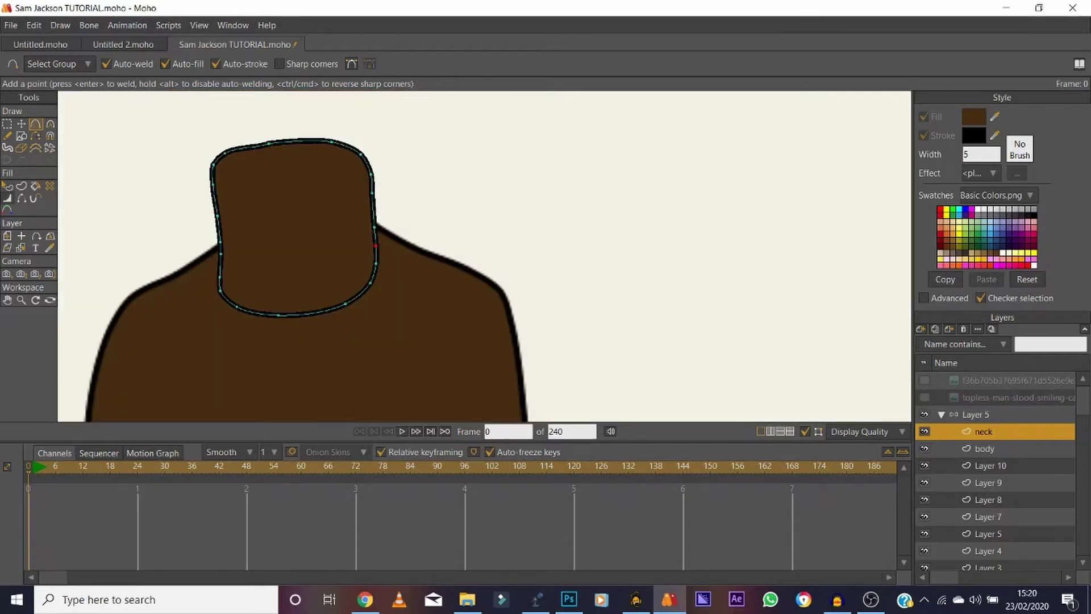
Hide the stroke along the neck's lower edges that overlap the body, from one shoulder line to the other
key(w)
key(h)
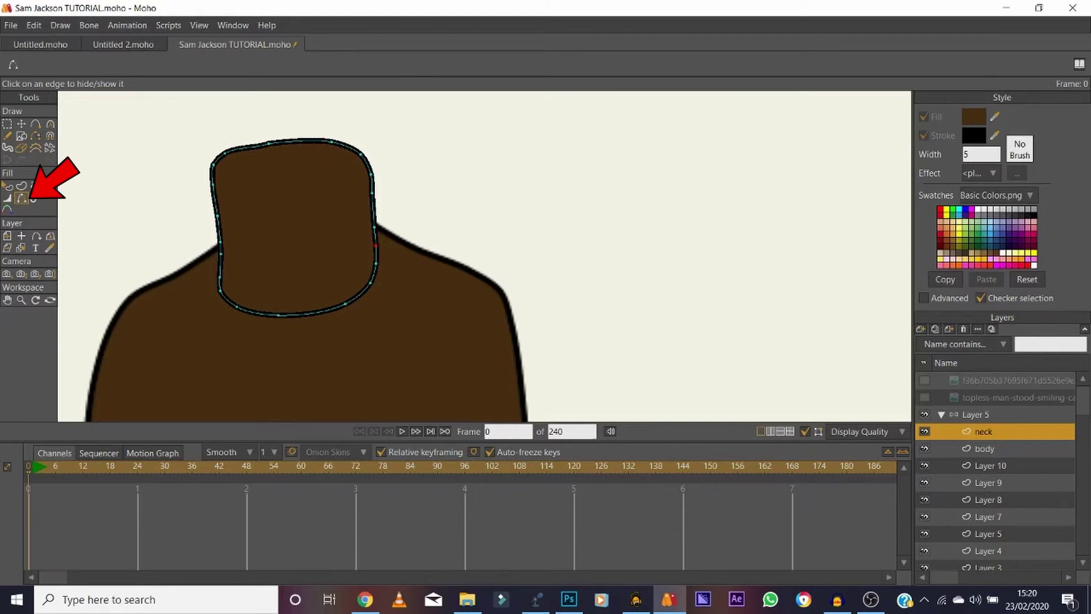
click(221, 266)
click(220, 284)
click(228, 300)
click(312, 312)
click(257, 313)
click(358, 295)
click(374, 275)
click(376, 255)
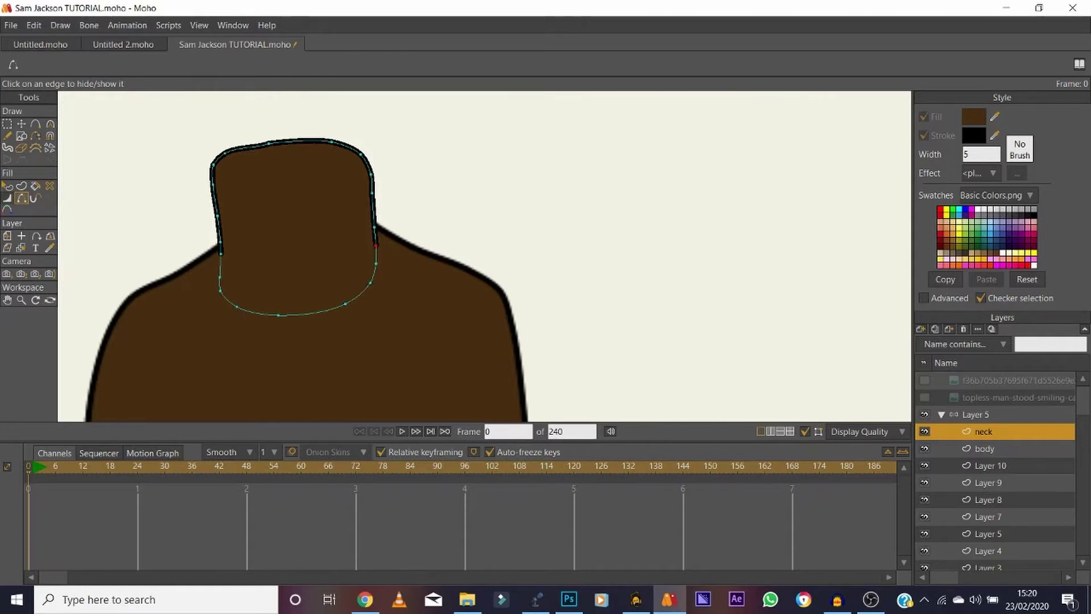
Adjust the line width at the two open lower ends of the neck outline to taper them
click(6, 198)
drag(376, 245, 362, 228)
drag(220, 254, 186, 253)
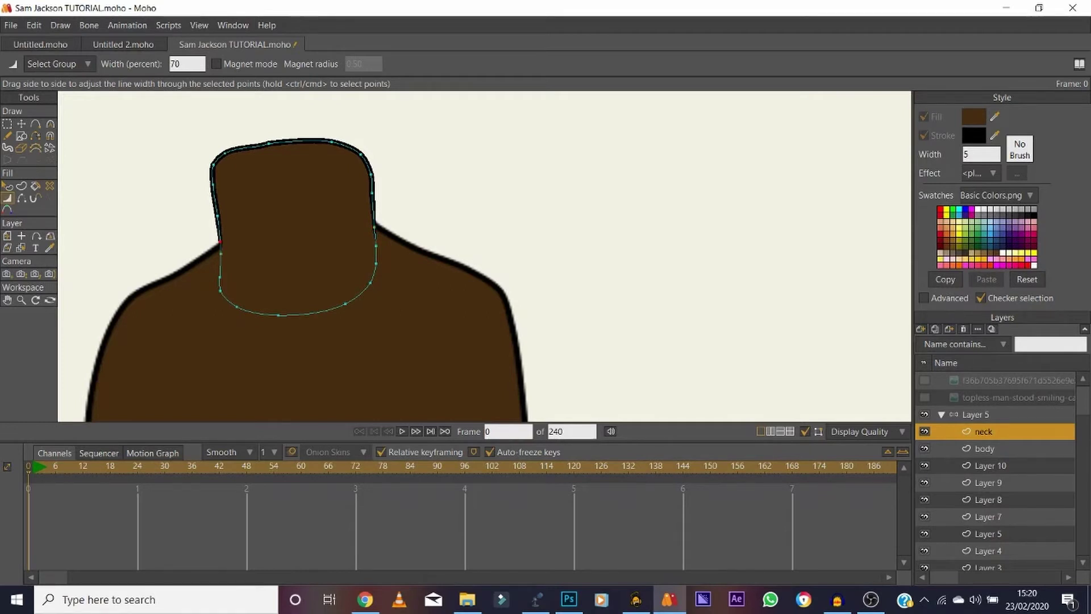
Show the reference photo and rename Layer 10 as upper left arm
click(925, 398)
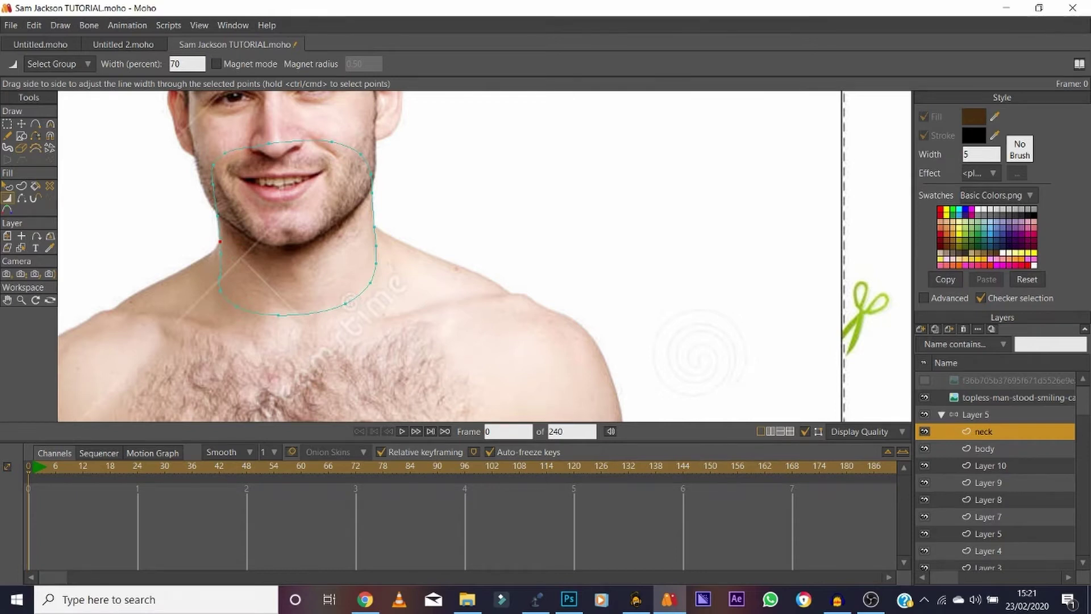
scroll(449, 255, down, 5)
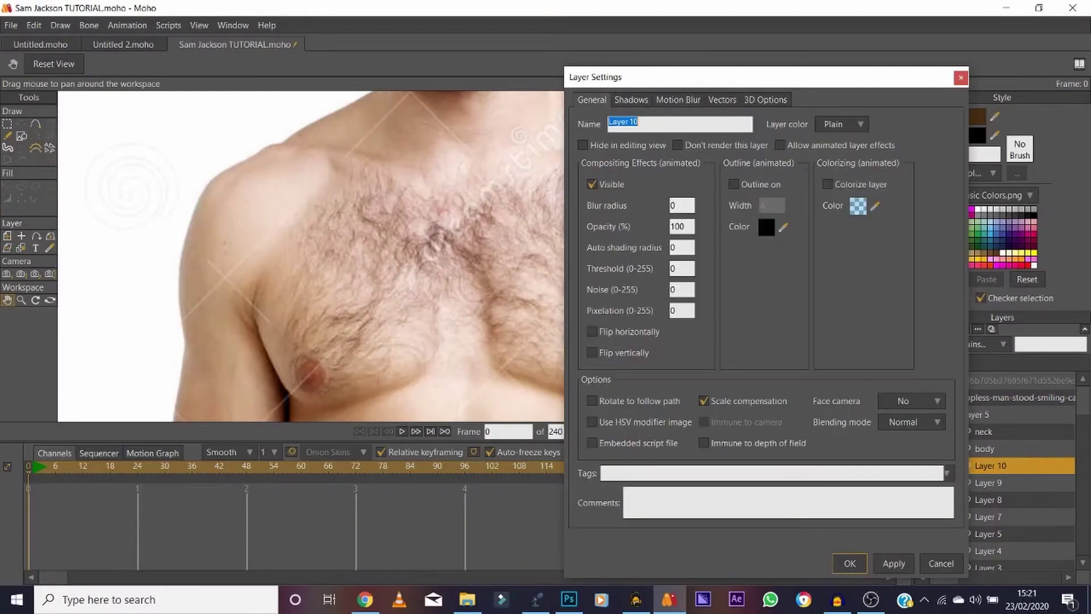
text(upper left arm)
click(849, 563)
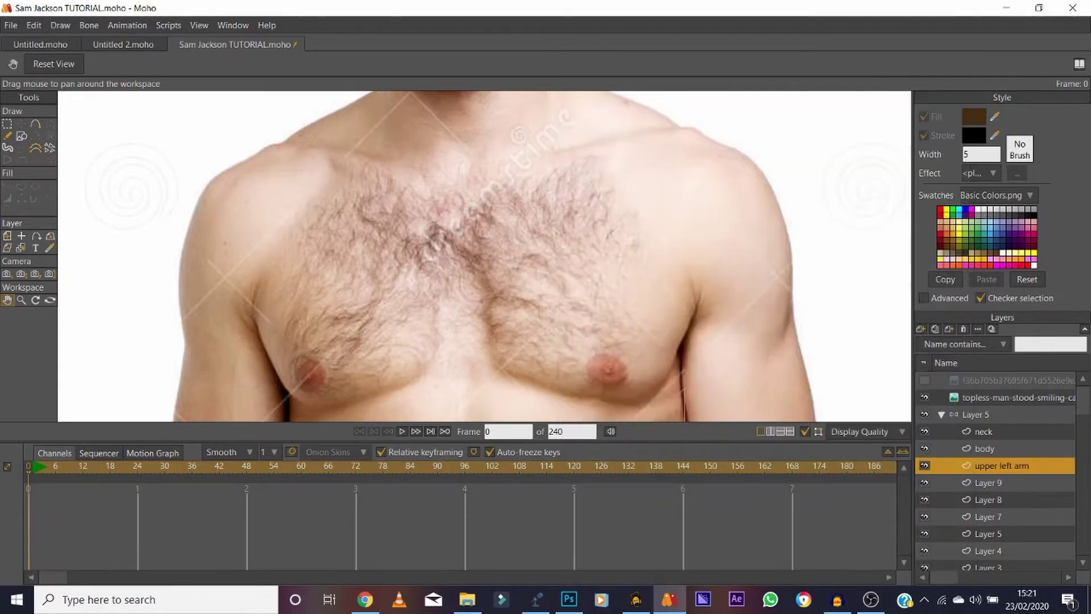
Trace the outer edge of the upper left arm over the photo, from the shoulder down past the armpit level
click(924, 398)
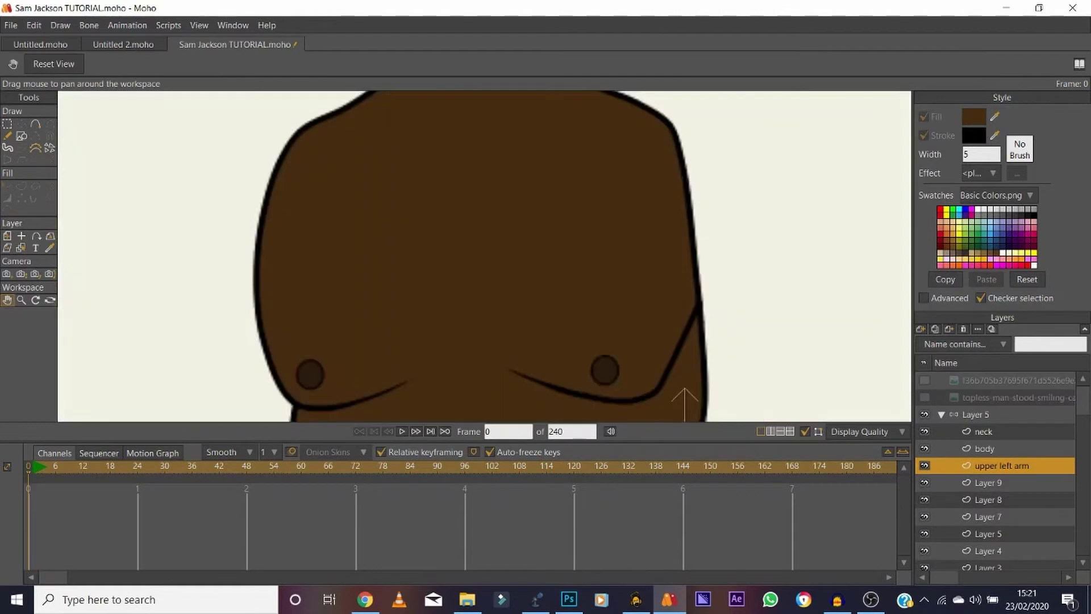
click(925, 397)
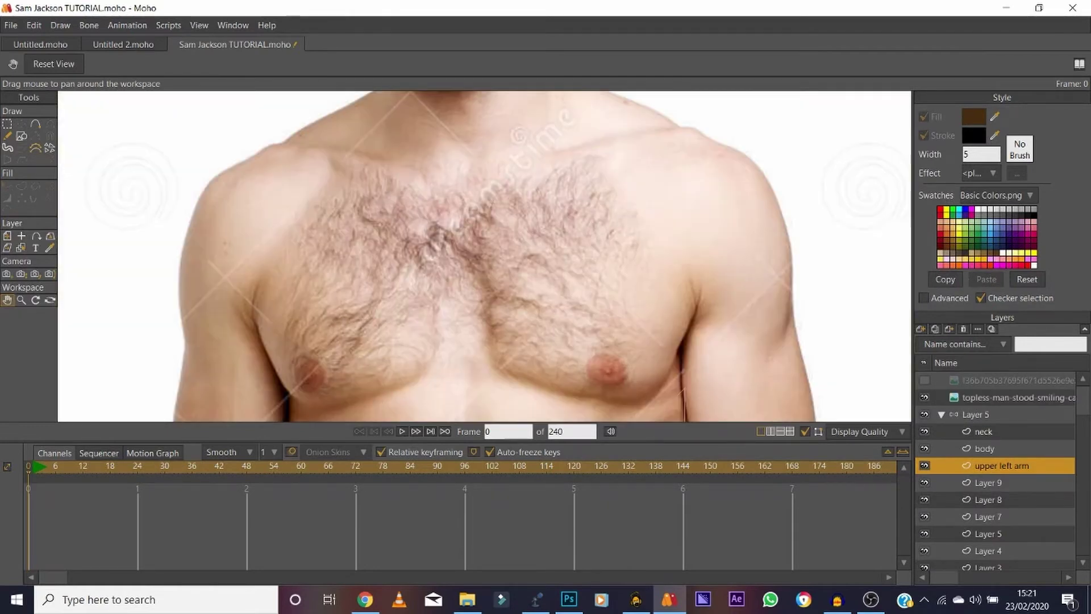
key(a)
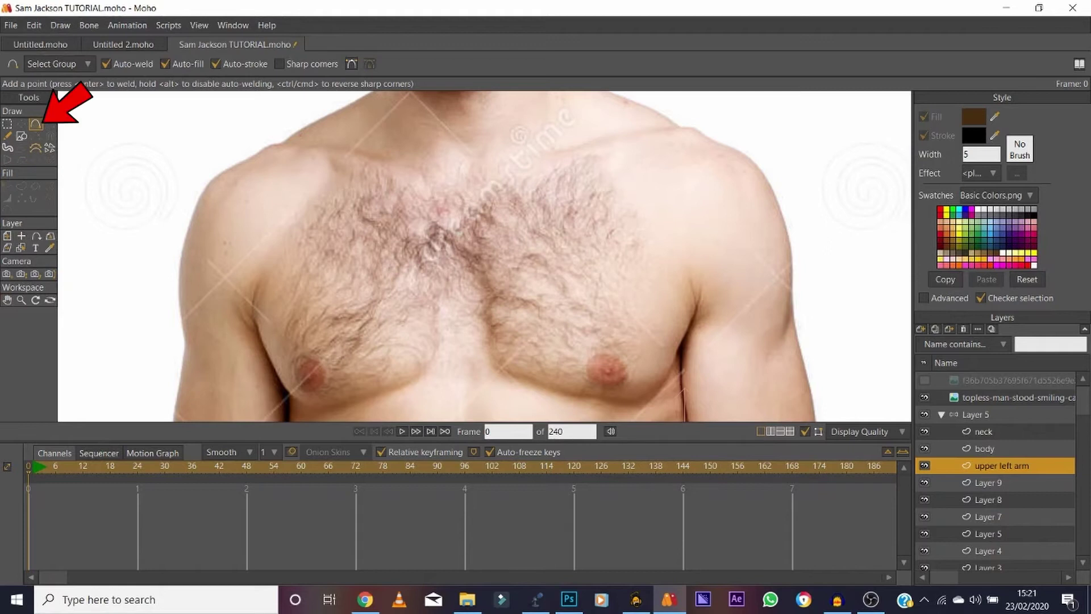
drag(219, 174, 192, 222)
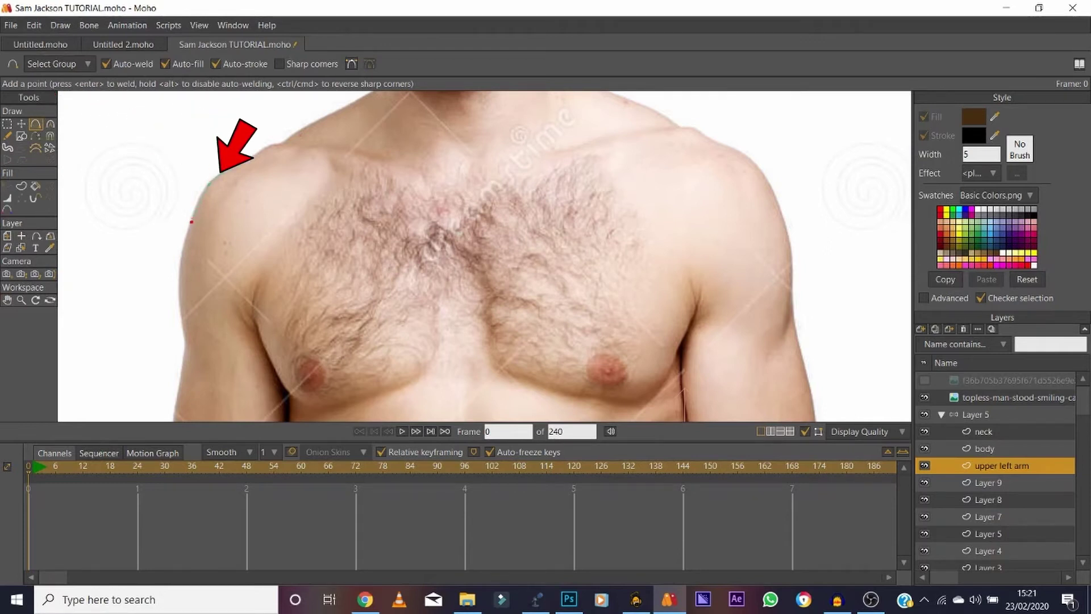
mouse_move(181, 264)
mouse_down()
mouse_move(177, 392)
mouse_move(146, 197)
mouse_up()
Continue the arm outline around the elbow and up the inner side, closing it over the top of the shoulder
click(7, 299)
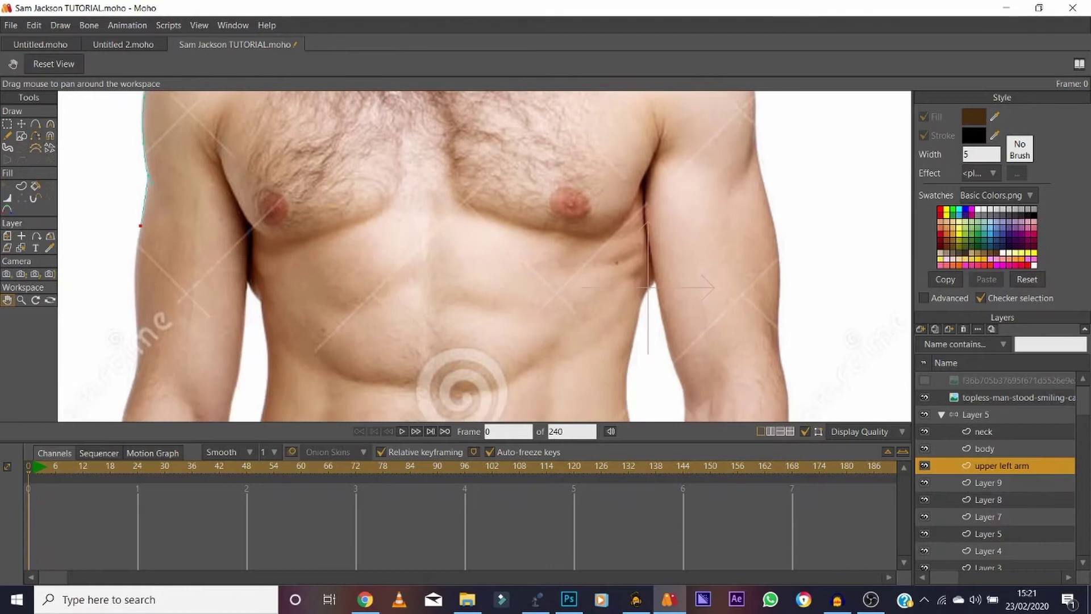
key(a)
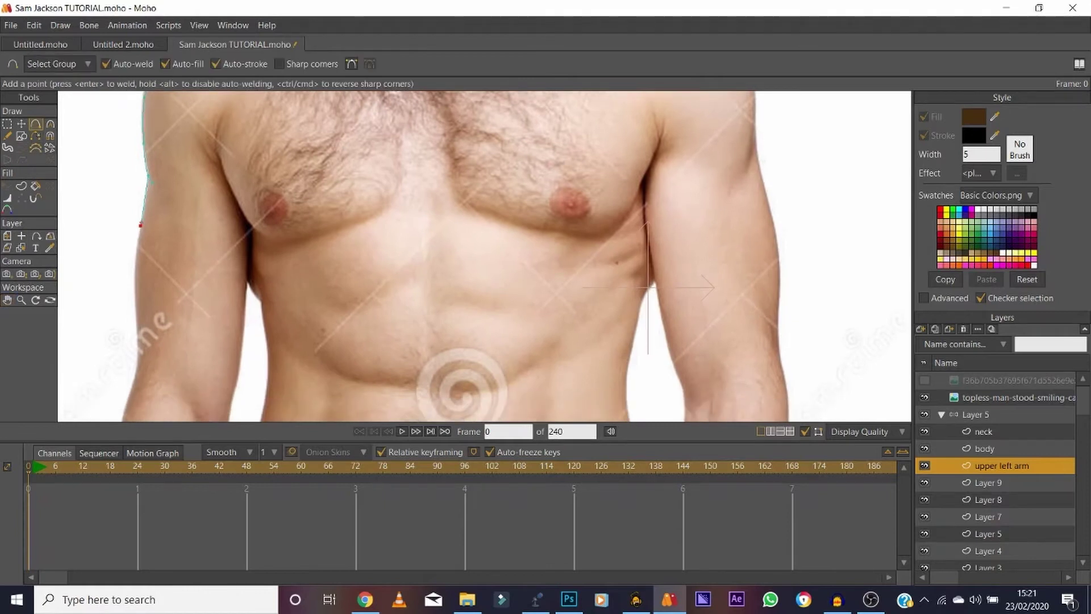
drag(140, 228, 249, 235)
drag(248, 193, 246, 138)
click(7, 300)
drag(227, 227, 220, 346)
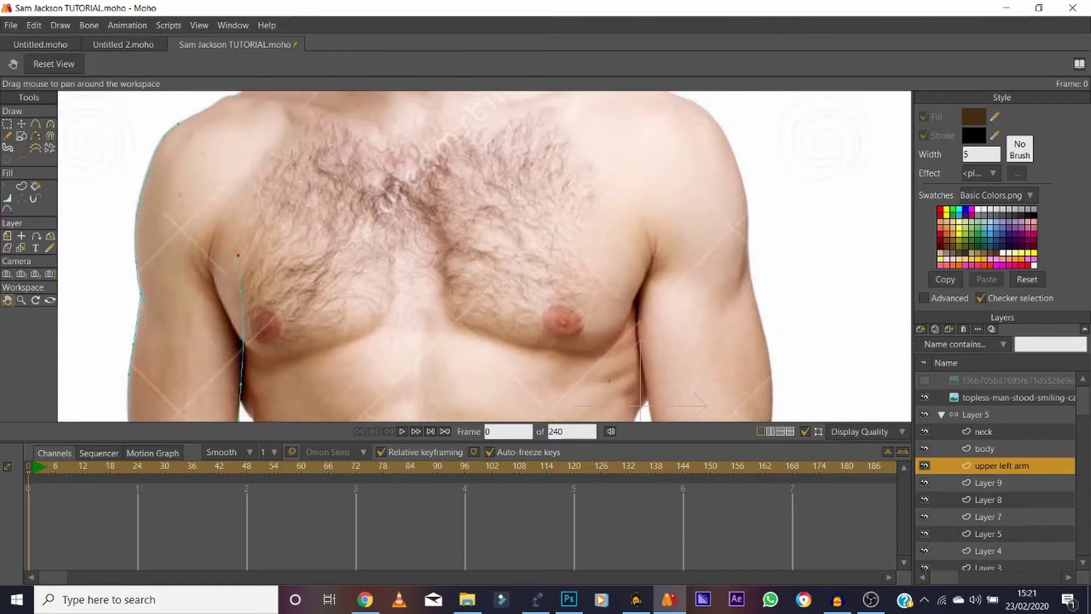
key(a)
mouse_move(178, 123)
mouse_down()
mouse_move(217, 112)
mouse_move(241, 183)
mouse_move(238, 255)
mouse_up()
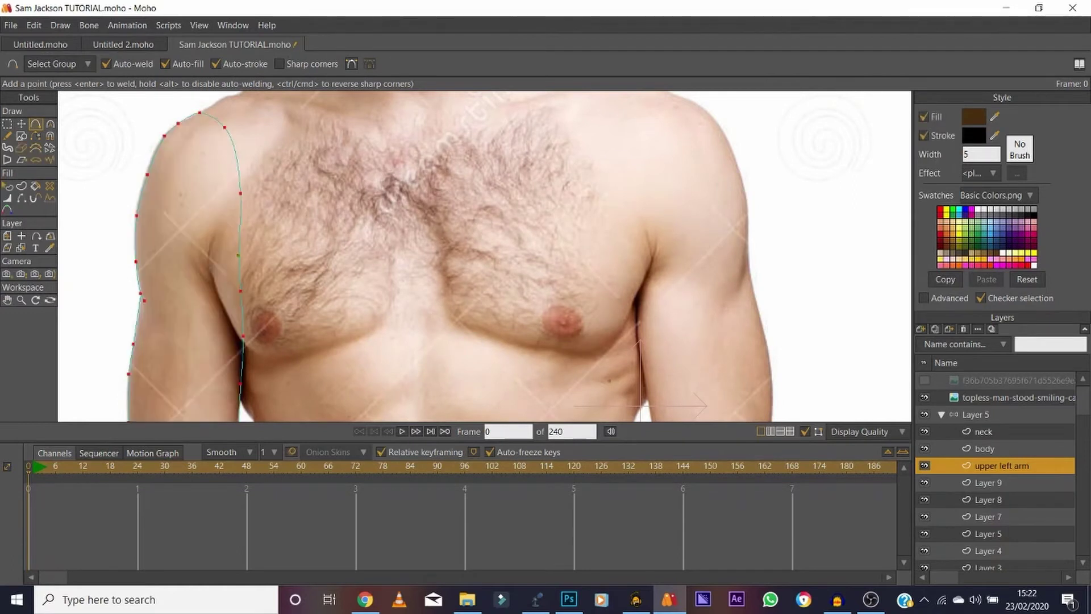
Move the inner-edge point near the armpit slightly down and towards the chest, and compare the arm with the body and photo
key(t)
key(Return)
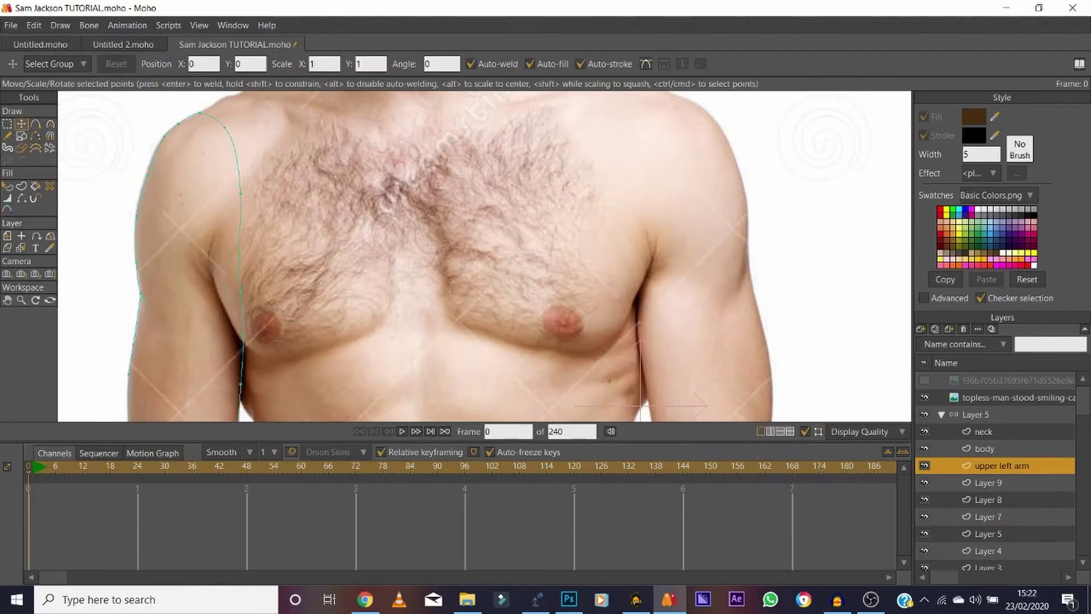
drag(238, 255, 243, 291)
click(925, 398)
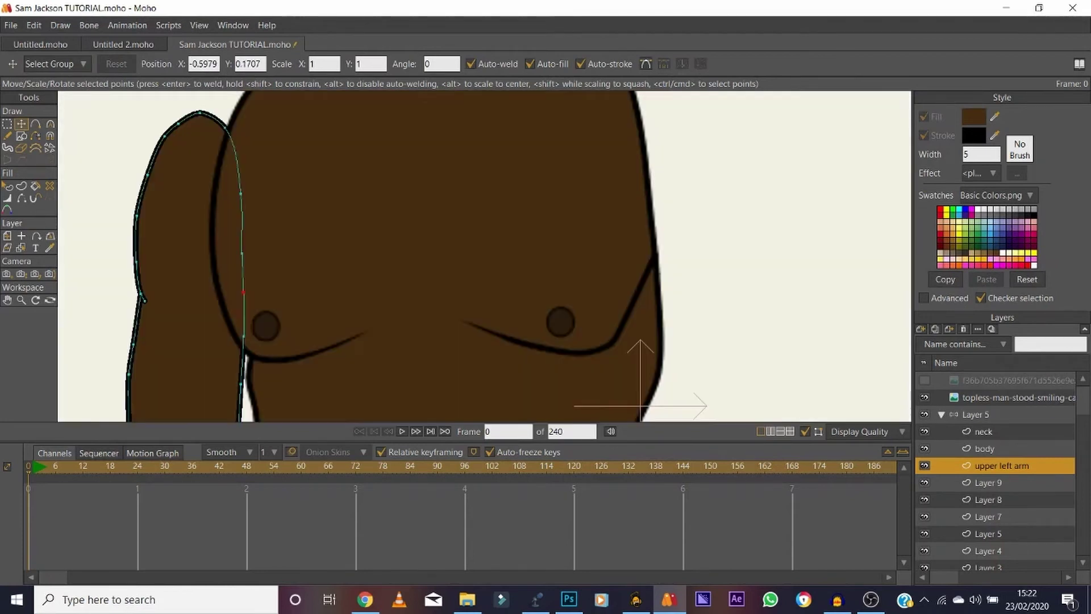
key(space)
drag(398, 199, 419, 313)
click(925, 398)
click(924, 397)
click(925, 398)
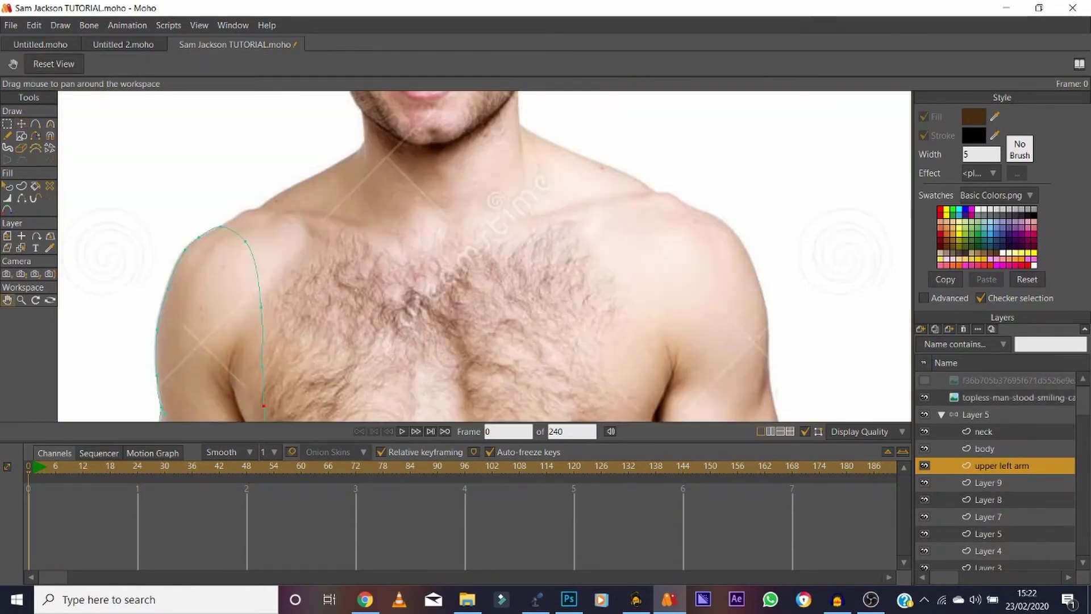
Shift the upper arm's shoulder and inner-edge points towards the chest to widen its overlap with the body, and hide the photo
click(21, 124)
drag(221, 226, 265, 242)
drag(260, 308, 271, 307)
drag(259, 219, 273, 239)
drag(266, 367, 271, 368)
drag(264, 407, 322, 170)
key(space)
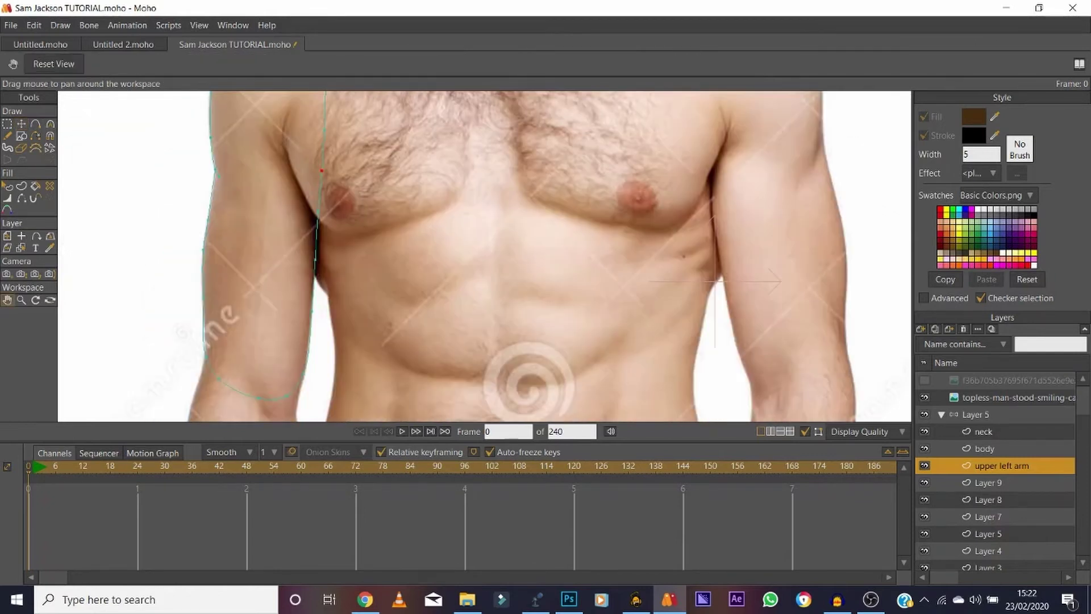
click(925, 397)
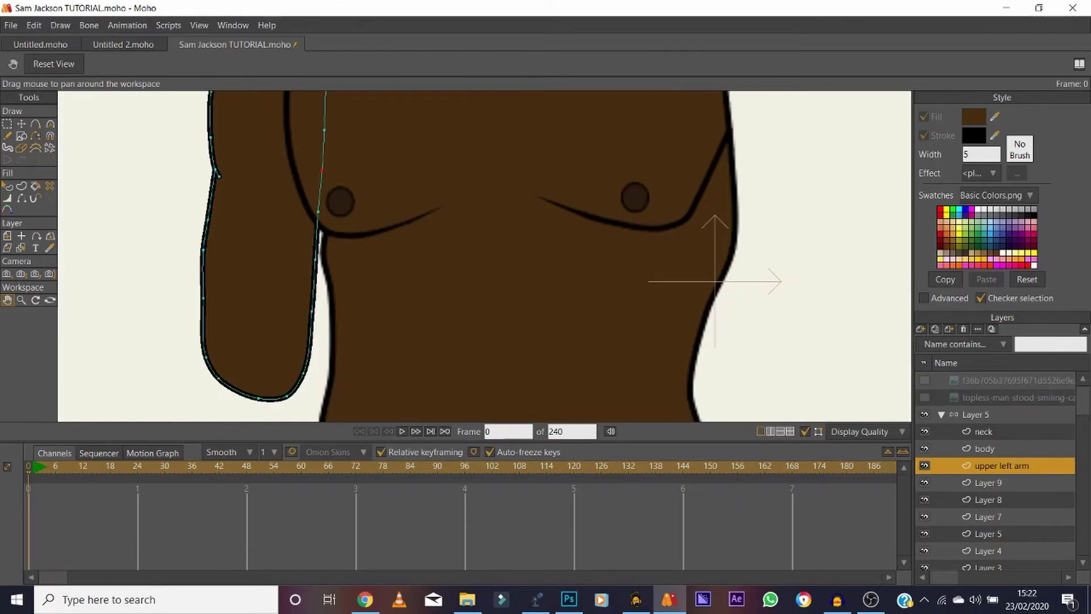
click(21, 300)
click(53, 64)
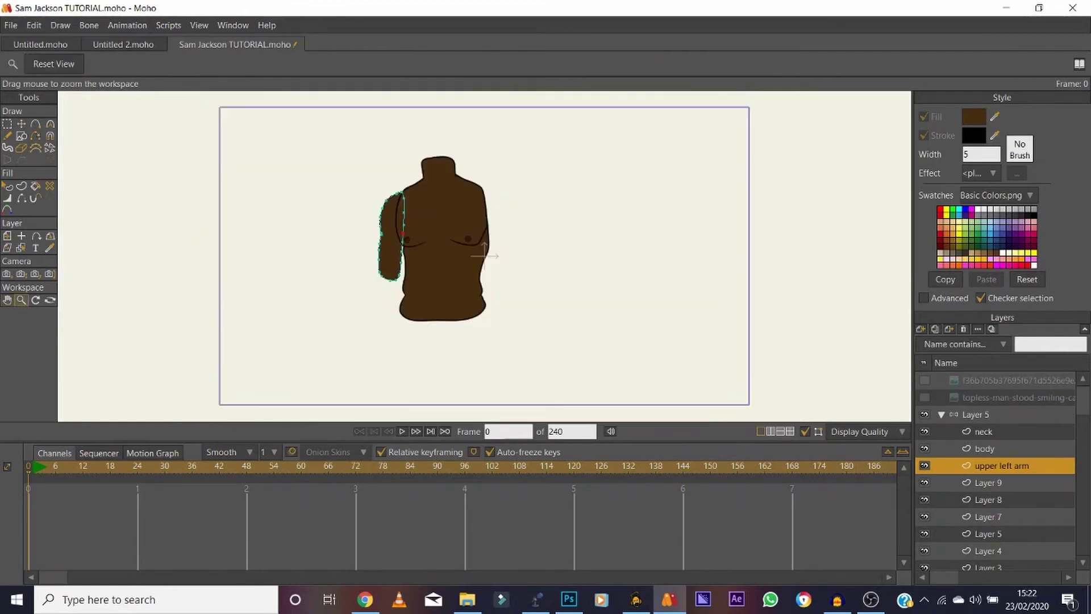
Rename Layer 9 as lower left arm
drag(370, 238, 483, 237)
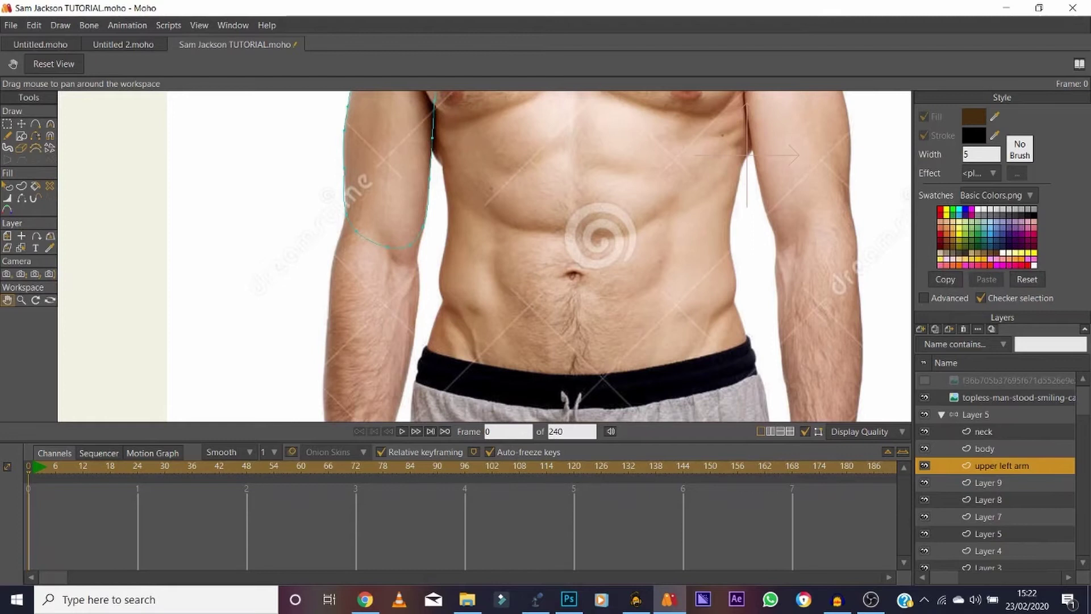
click(989, 483)
double_click(989, 482)
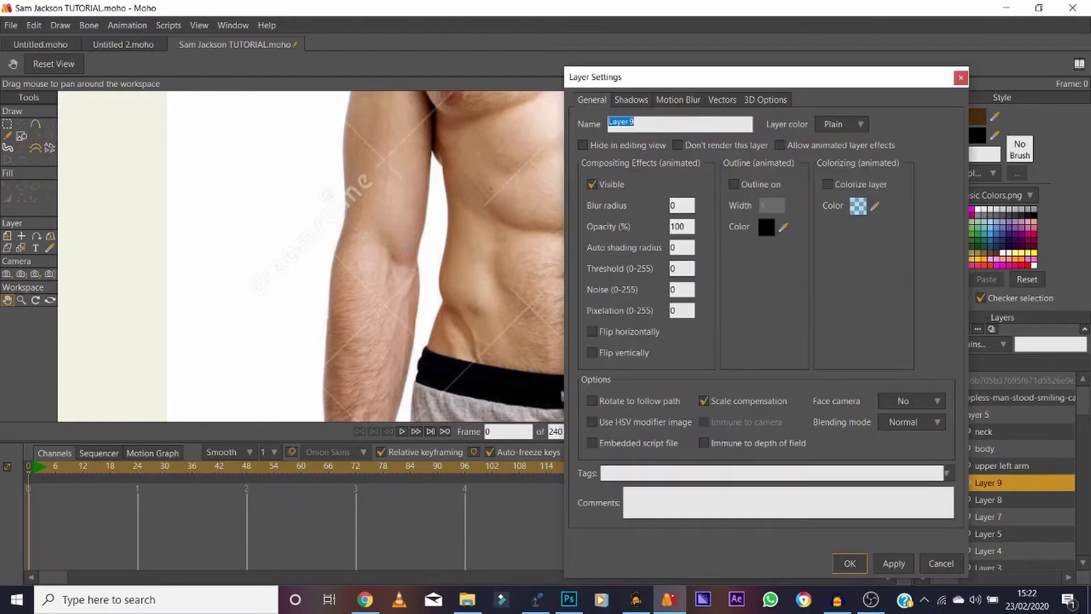
text(lower left arm)
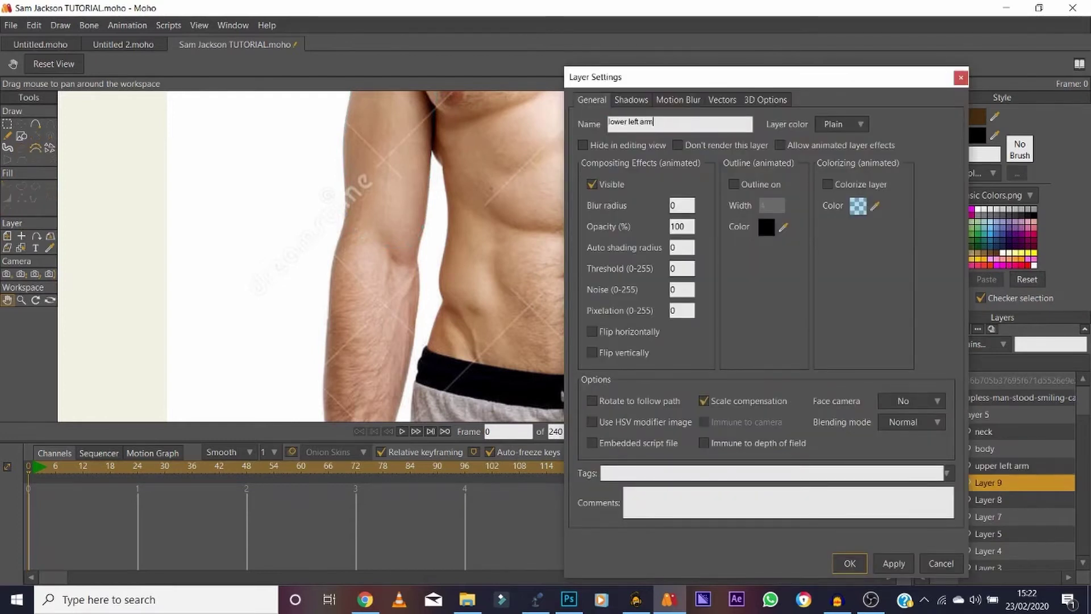
key(Return)
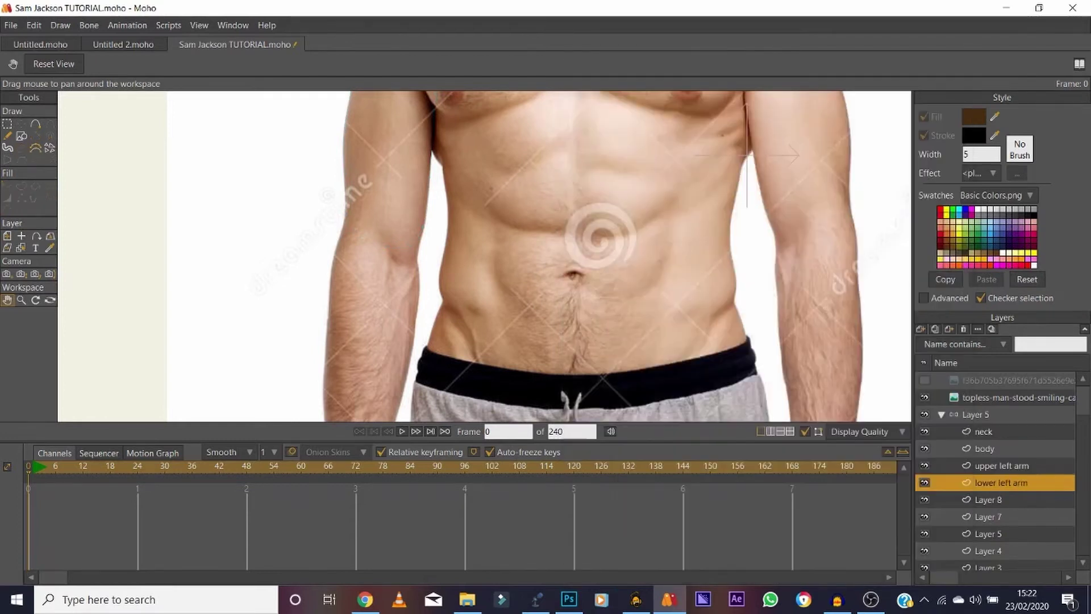
Show the reference photo and trace the lower left arm's outer edge from the elbow down around the wrist
click(925, 397)
click(924, 398)
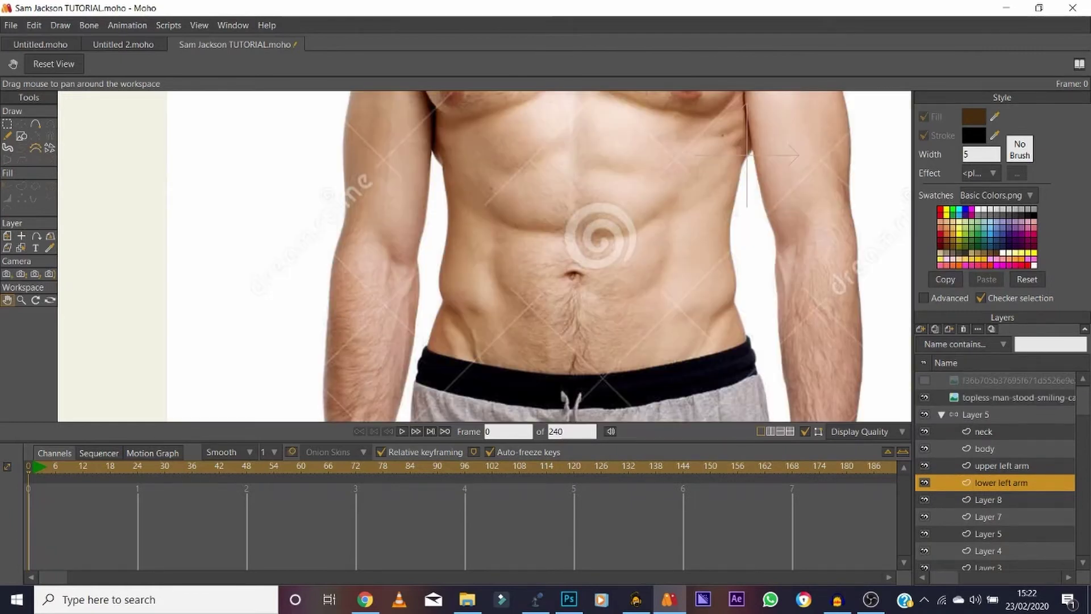
key(a)
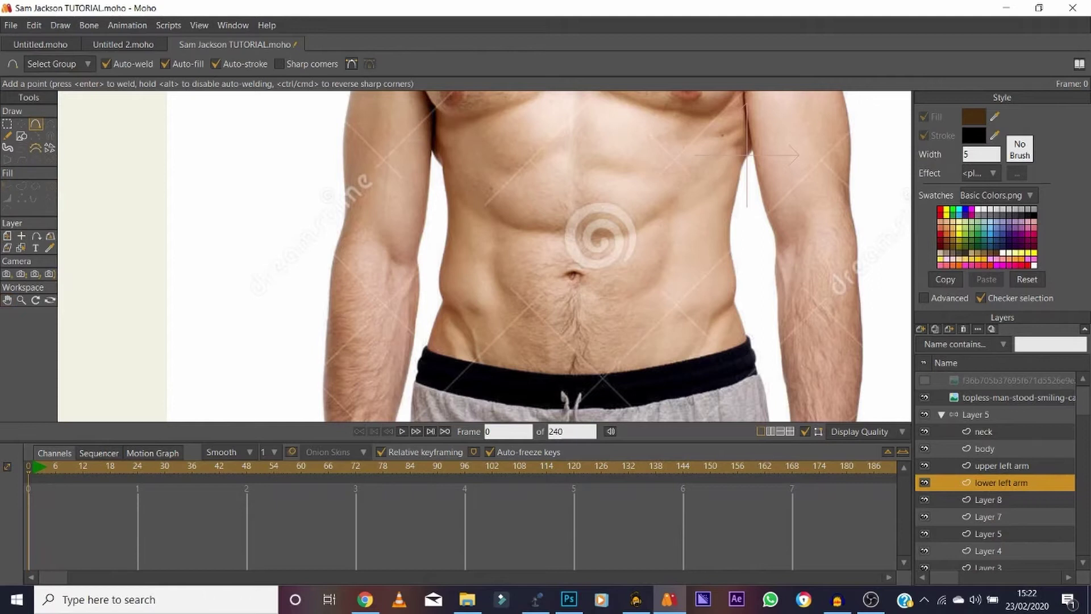
mouse_move(338, 245)
mouse_down()
mouse_move(321, 390)
mouse_move(269, 131)
mouse_move(239, 188)
mouse_move(244, 308)
mouse_up()
click(7, 299)
click(35, 124)
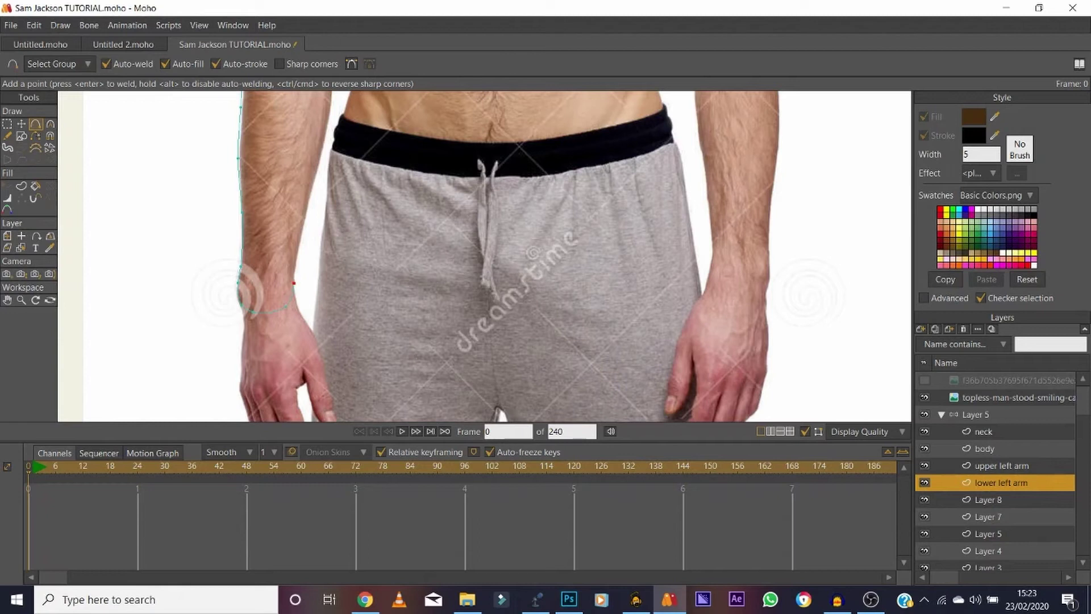
Trace the lower left arm's inner edge from the wrist up to the elbow and curve the outline over the elbow
drag(297, 247, 299, 239)
drag(313, 181, 328, 121)
click(7, 299)
drag(483, 171, 483, 420)
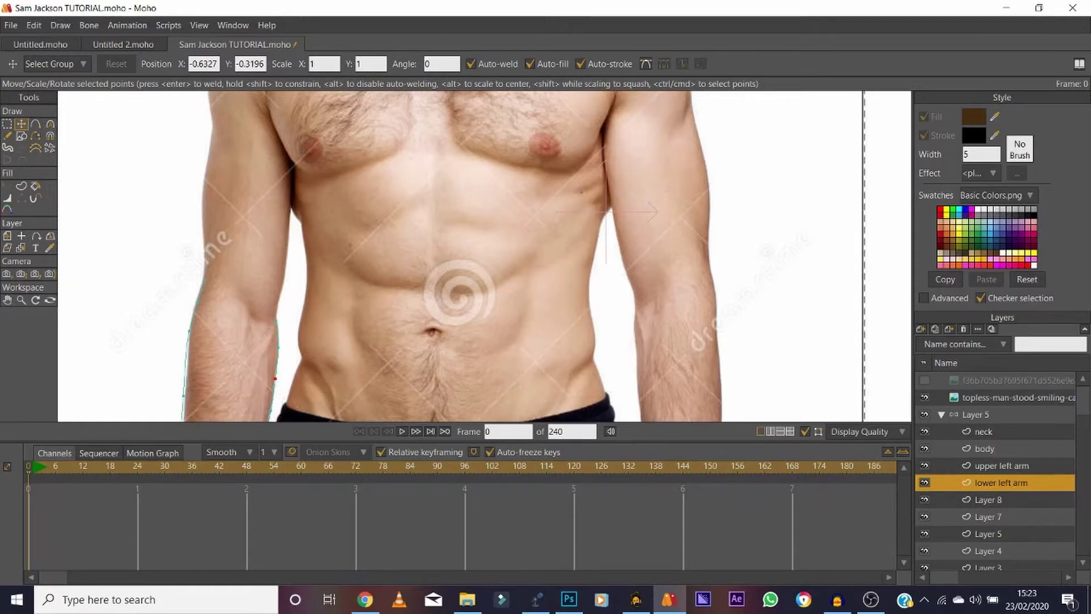
click(35, 123)
drag(275, 320, 276, 313)
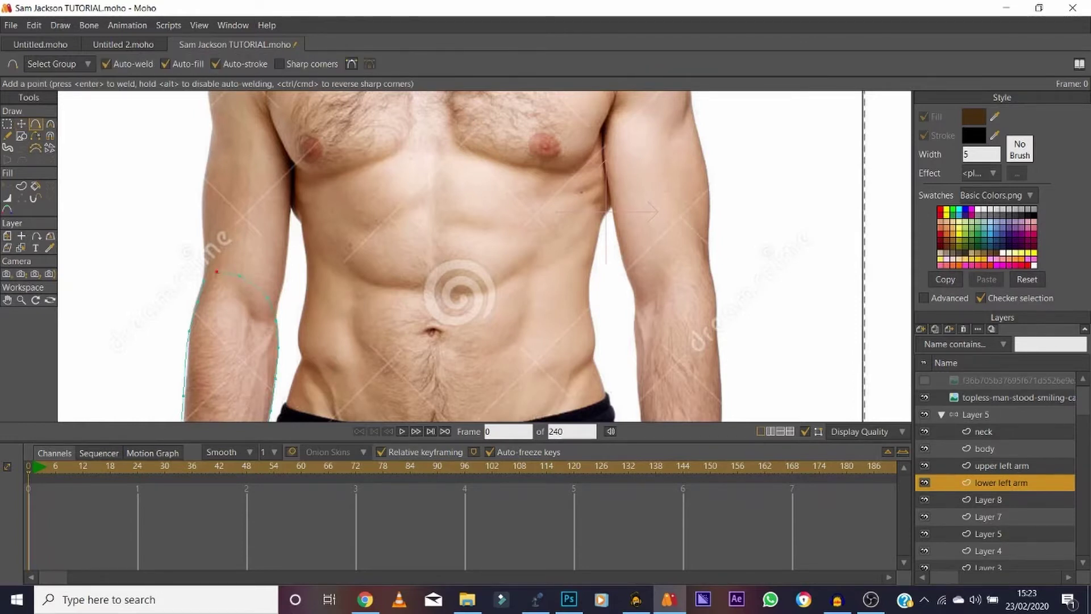
Close the lower left arm outline into a filled shape, hide the photo, and deselect the shape's points
key(ctrl+a)
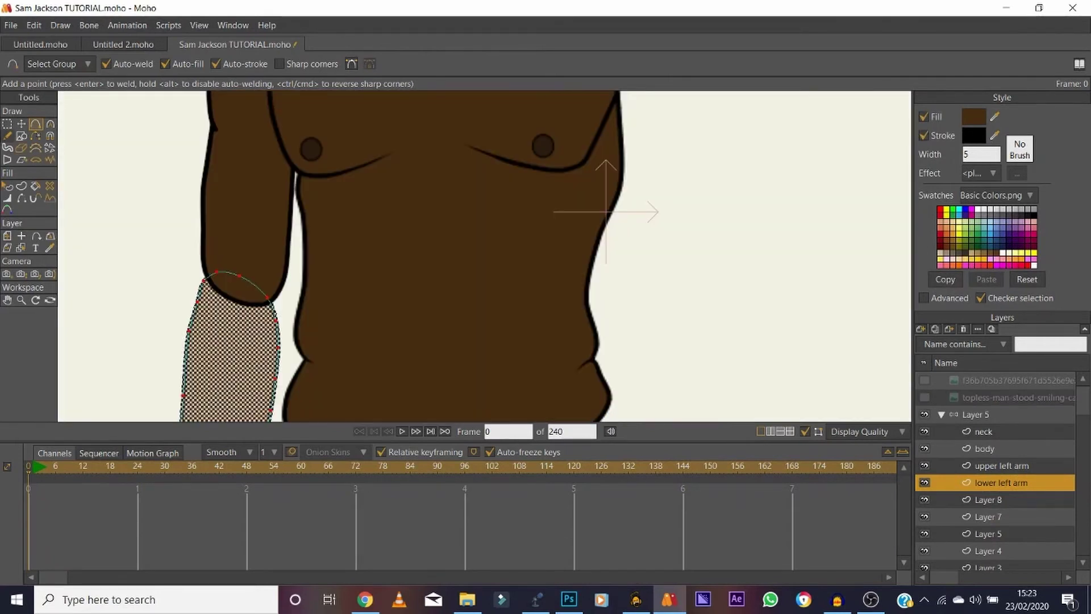
key(t)
key(ctrl+d)
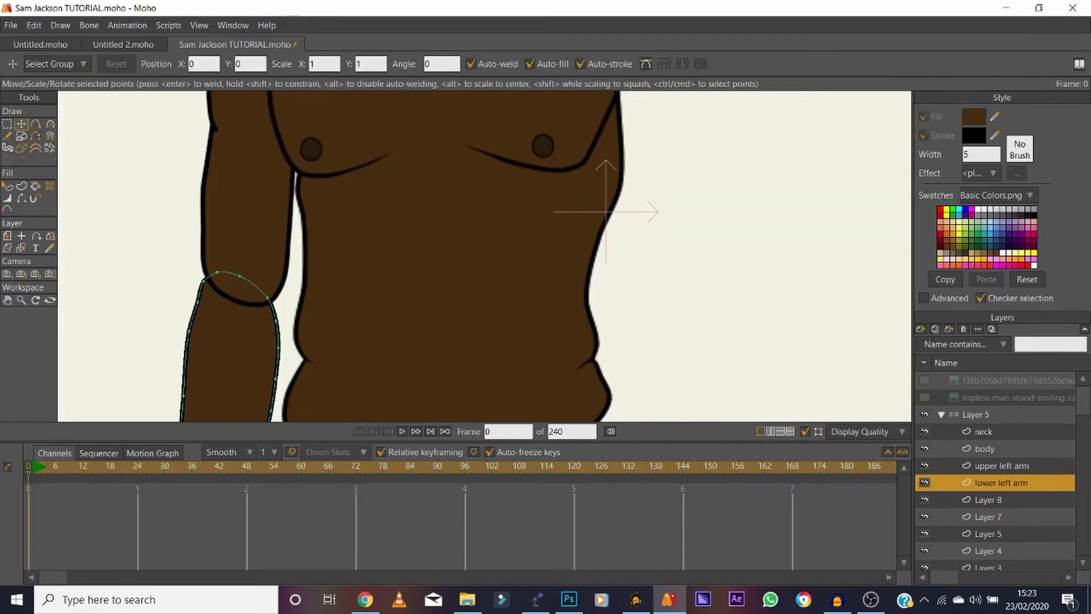
Hide the upper left arm's bottom edge at the elbow and thin the line at both ends of the hidden section
click(1001, 466)
key(ctrl+d)
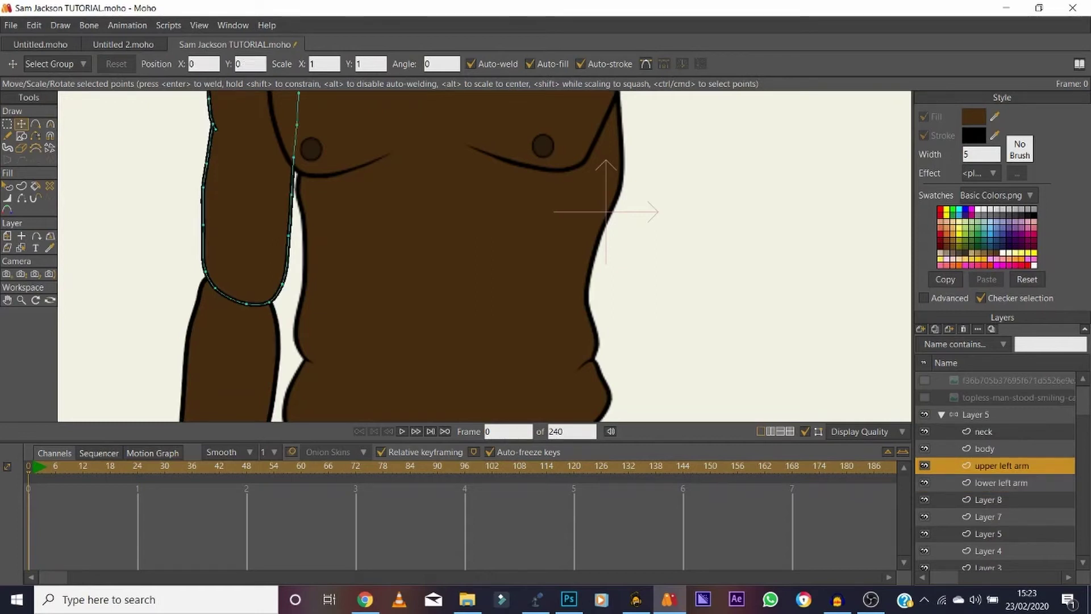
click(21, 198)
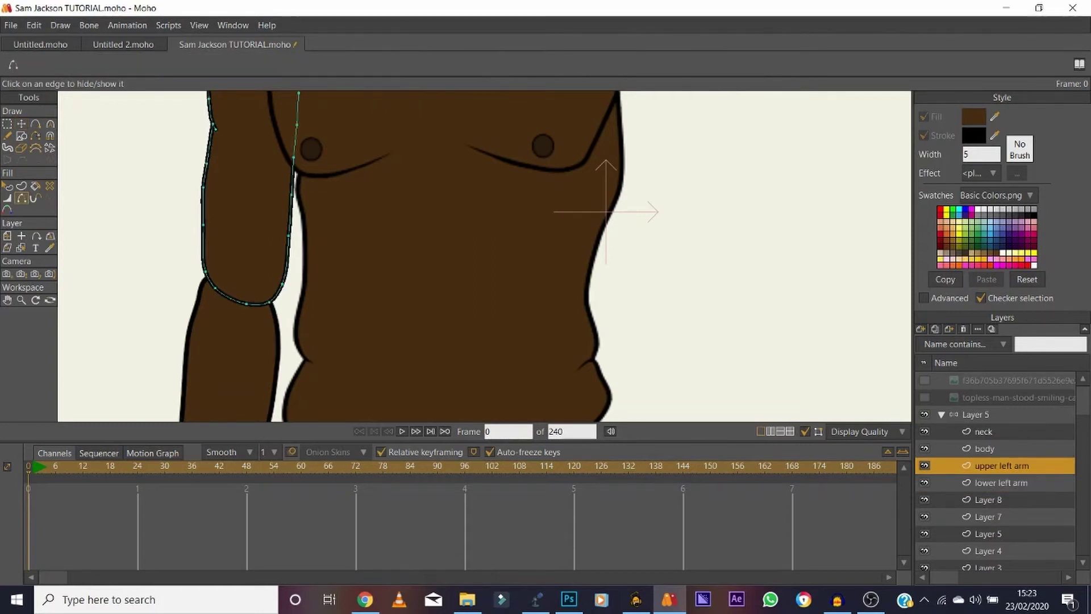
click(230, 298)
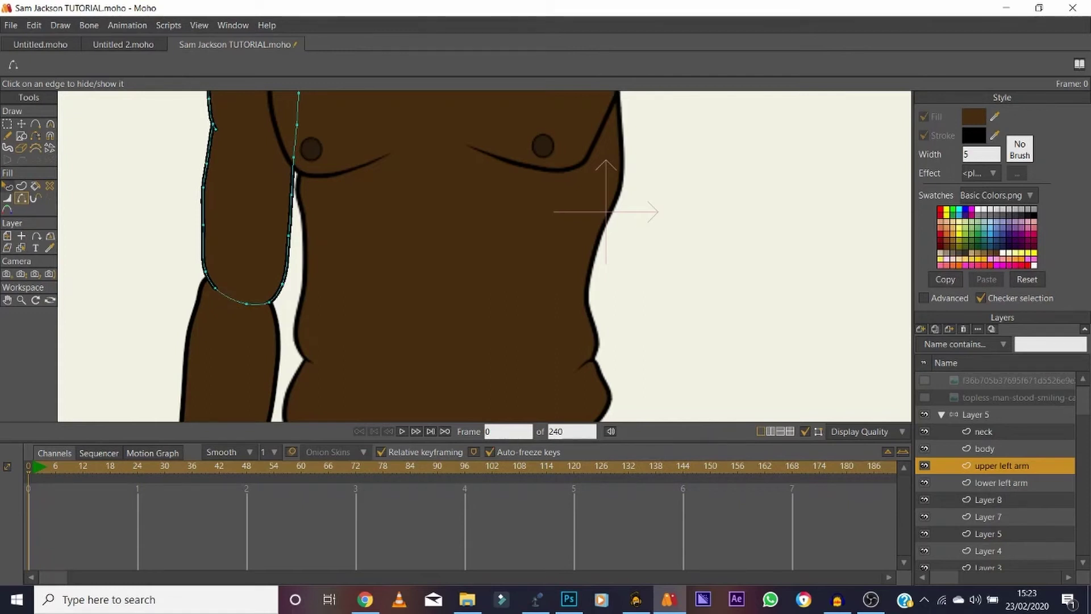
key(w)
drag(215, 288, 249, 302)
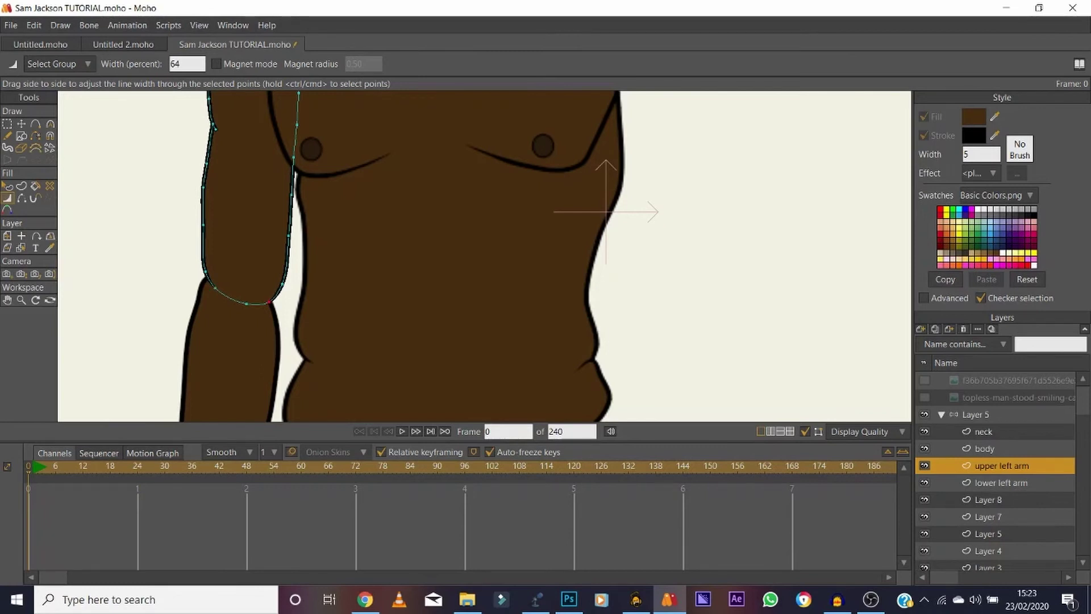
Thin the line at the lower left arm's elbow end points and nudge the outer elbow point inward and up
click(988, 500)
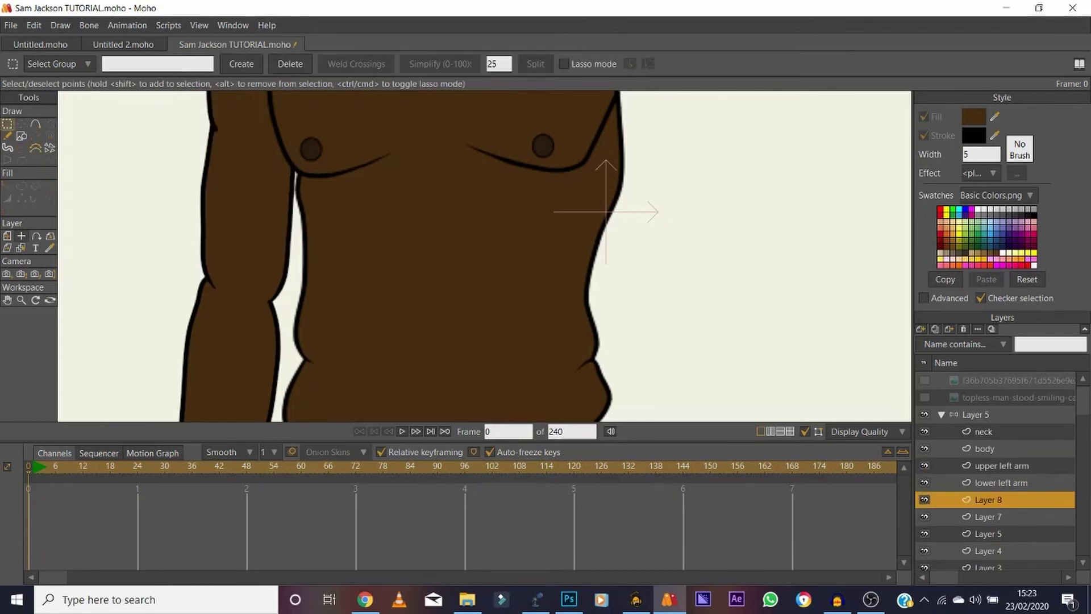
click(1000, 483)
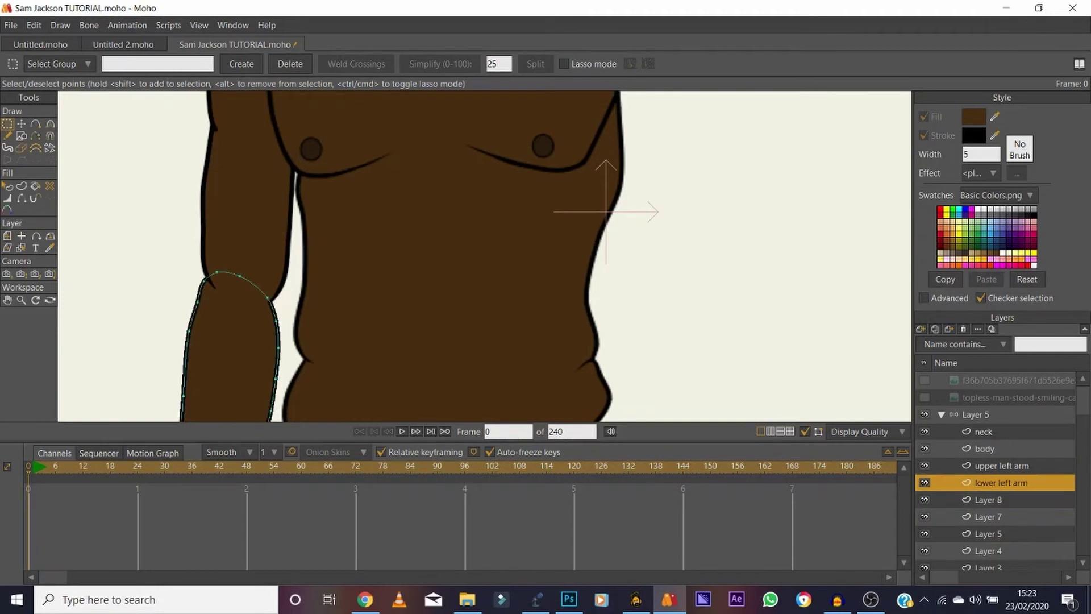
click(7, 198)
drag(203, 280, 202, 280)
drag(268, 297, 252, 297)
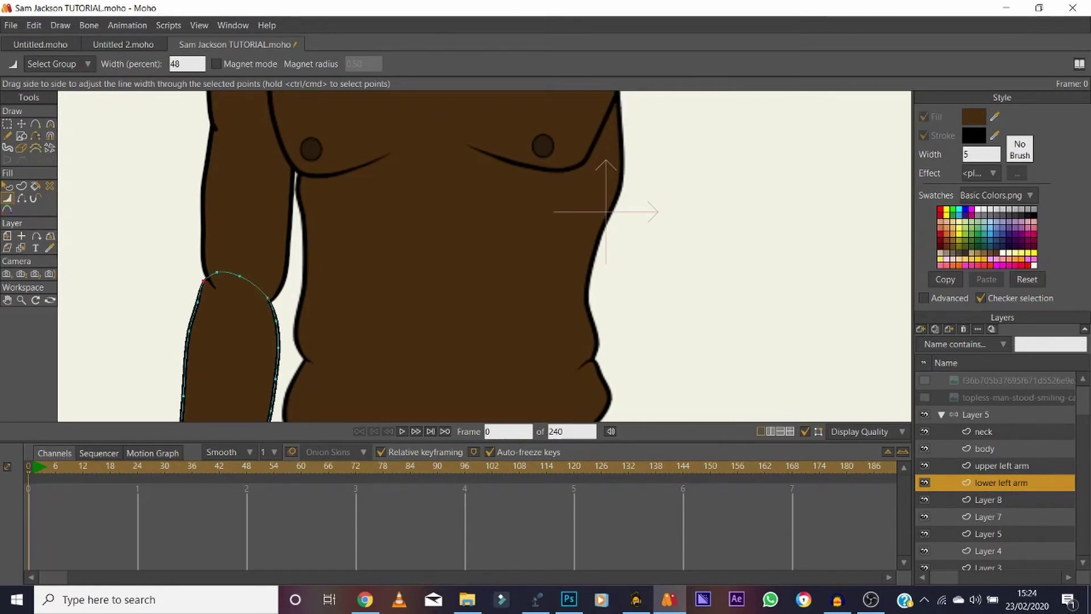
key(t)
drag(203, 281, 206, 278)
Show the reference photo, duplicate the upper left arm layer, and name the copy upper right arm
click(21, 300)
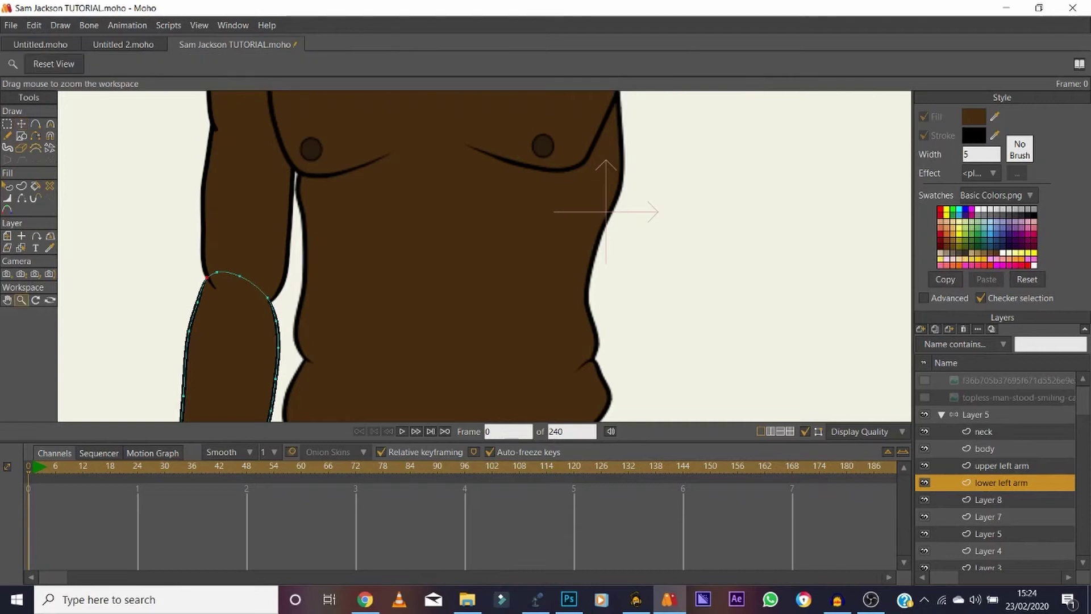
click(53, 65)
drag(538, 264, 563, 264)
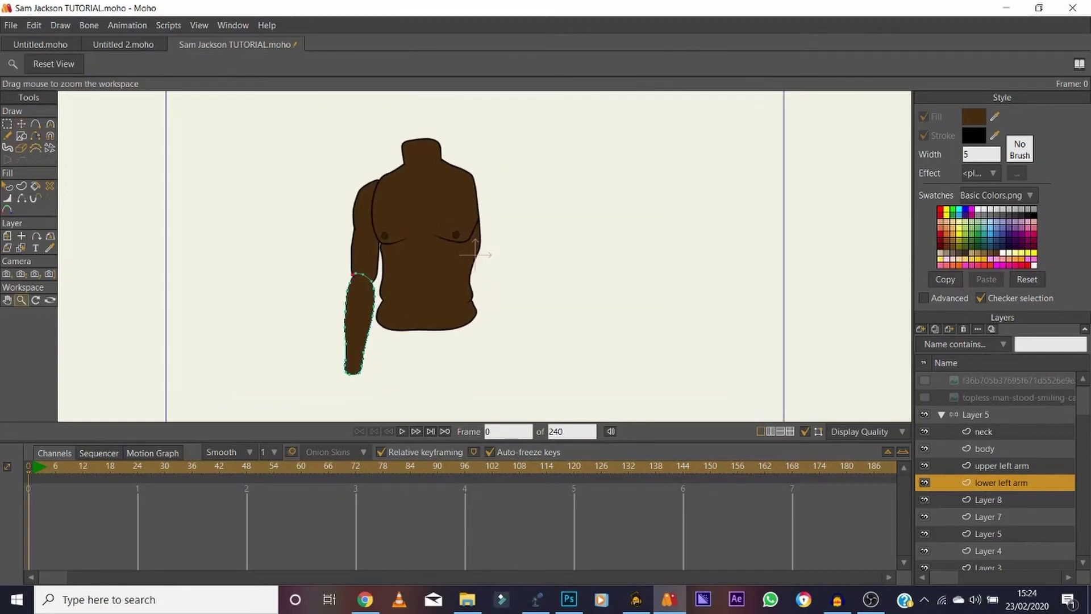
click(924, 398)
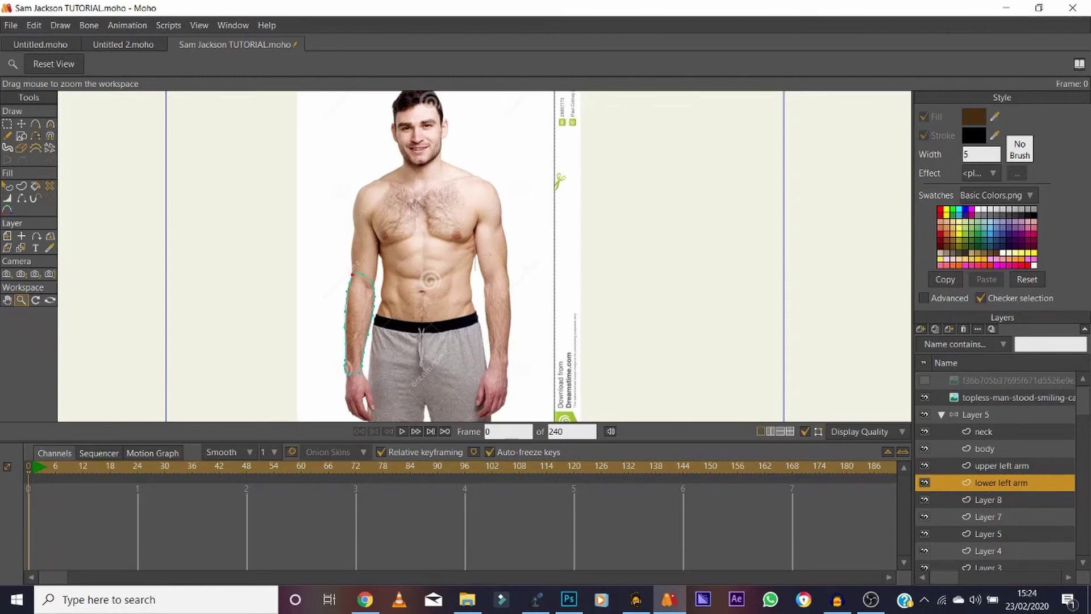
click(1001, 466)
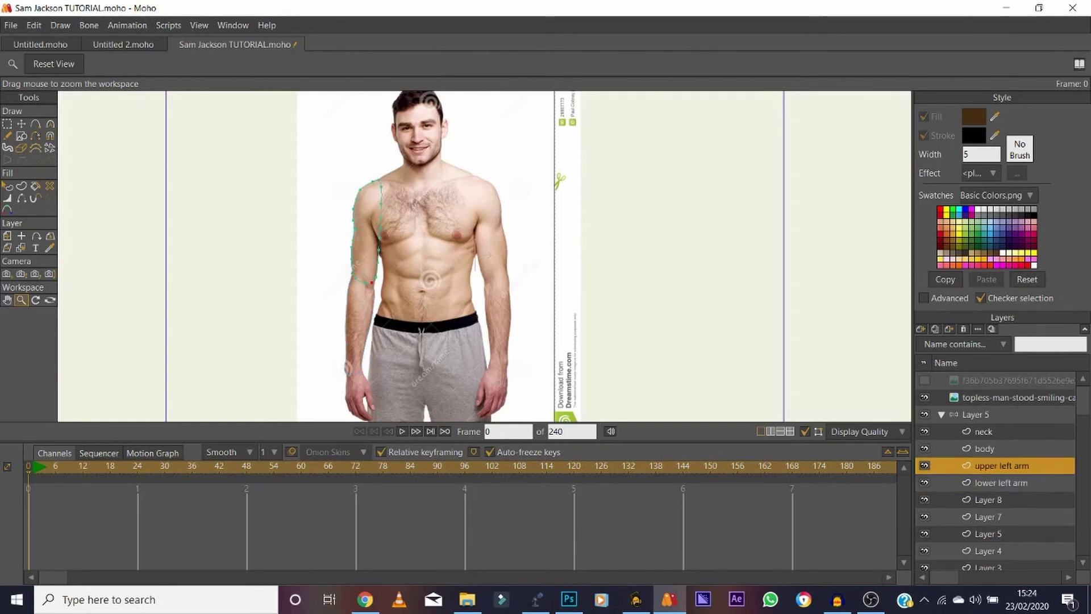
click(935, 329)
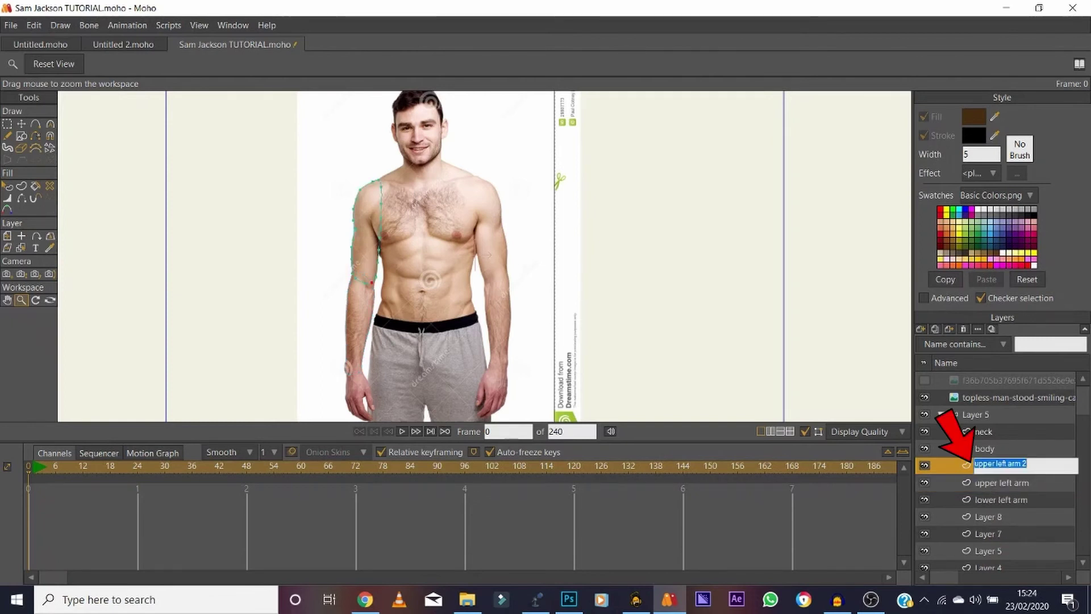
click(1008, 464)
key(BackSpace)
key(BackSpace)
key(BackSpace)
key(BackSpace)
text(right)
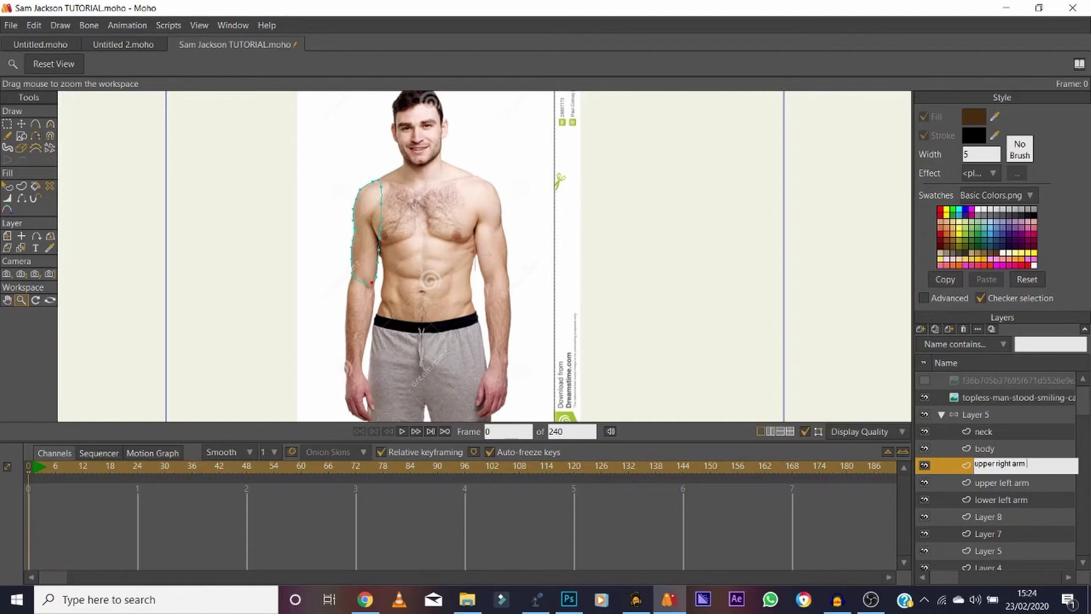
key(Return)
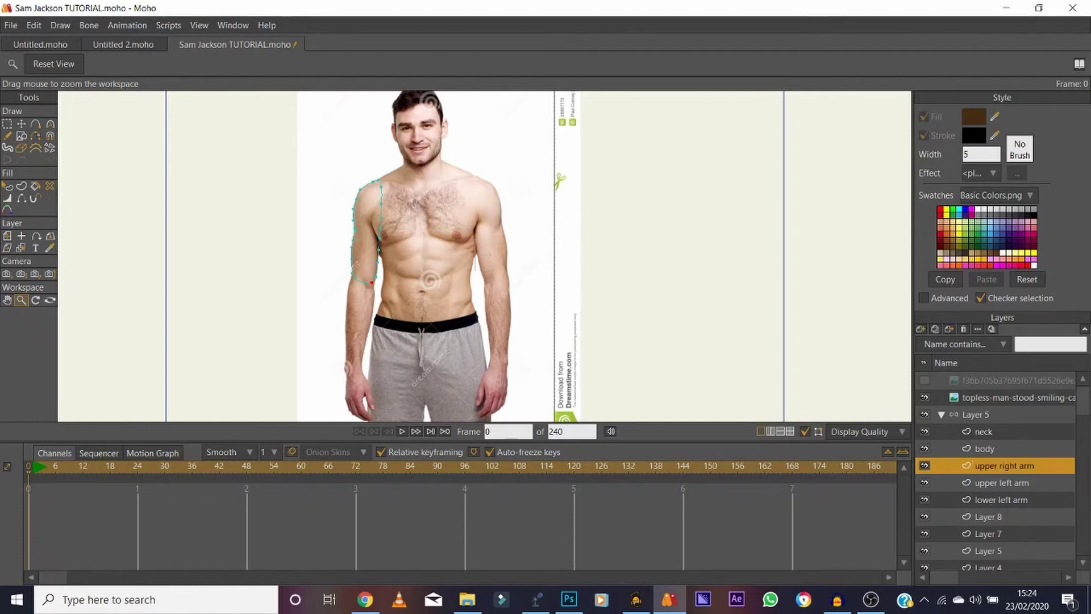
Flip the upper right arm layer horizontally and move it over the opposite upper arm in the photo
click(7, 236)
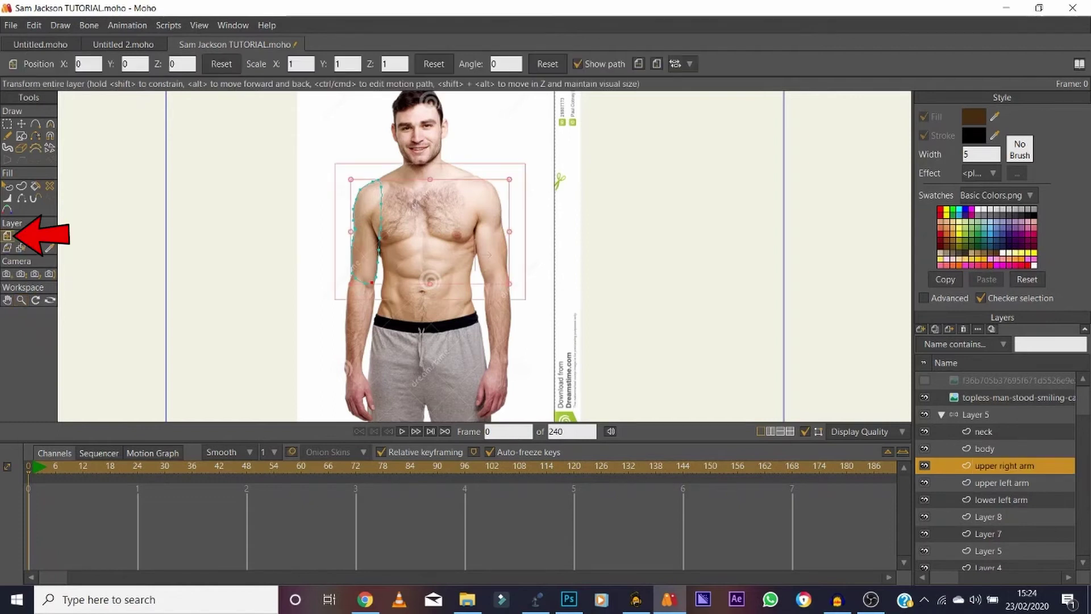
click(638, 64)
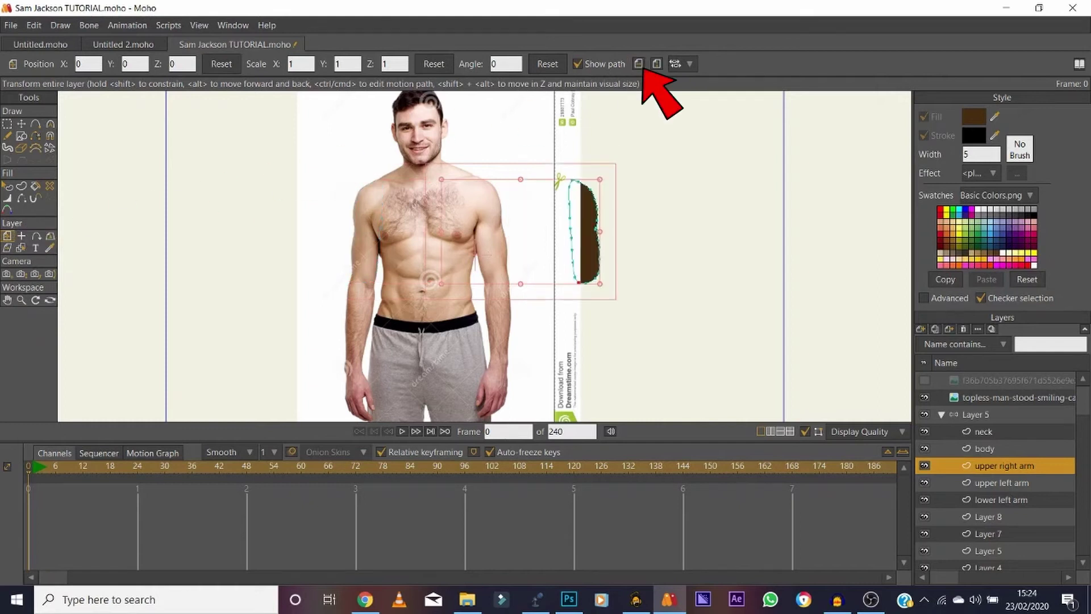
drag(588, 233, 495, 233)
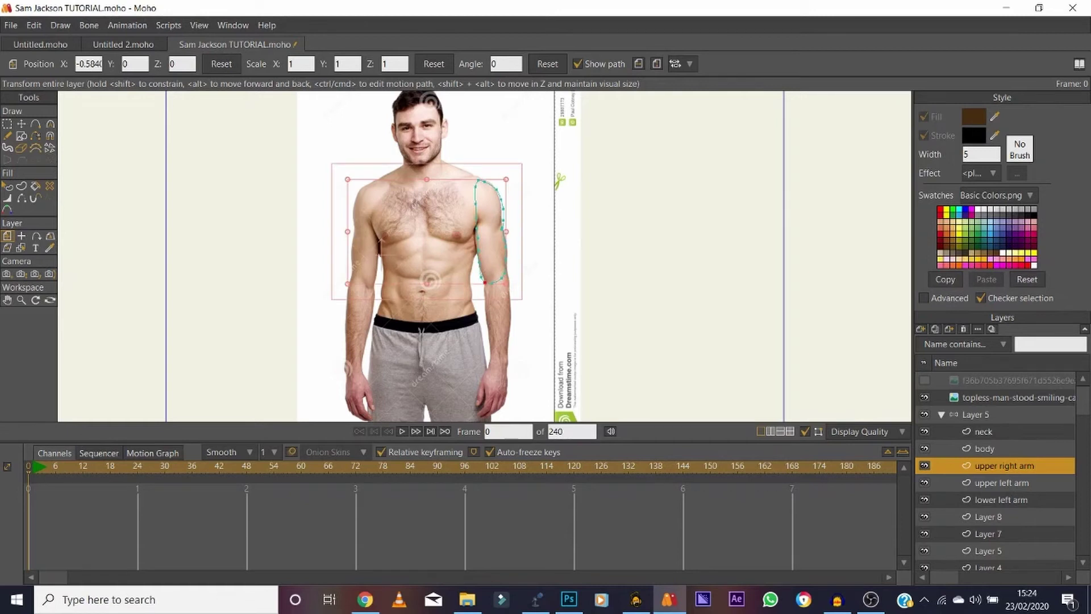
Set the upper right arm layer's origin at the shoulder, rotate it about 2.27 degrees, and shift it slightly towards the chest
click(21, 236)
click(484, 230)
click(477, 184)
click(35, 124)
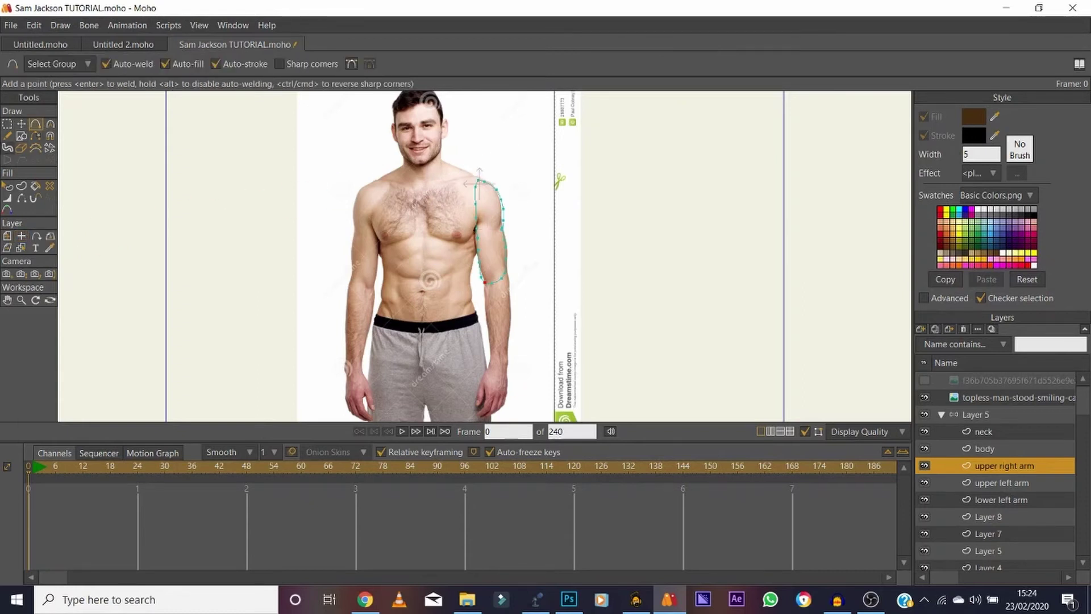
key(m)
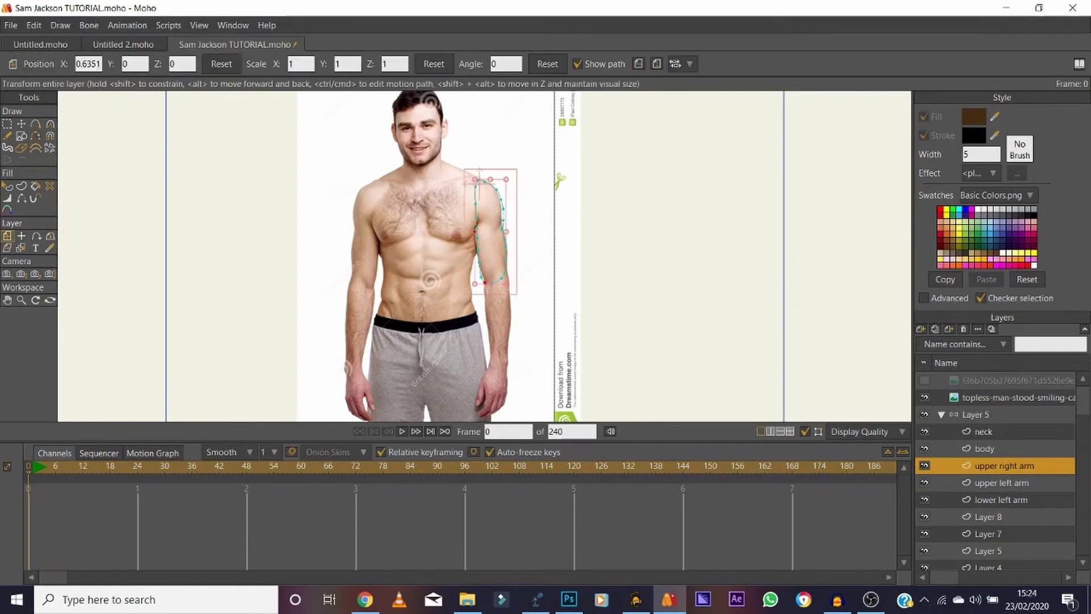
drag(511, 289, 515, 288)
drag(492, 233, 489, 232)
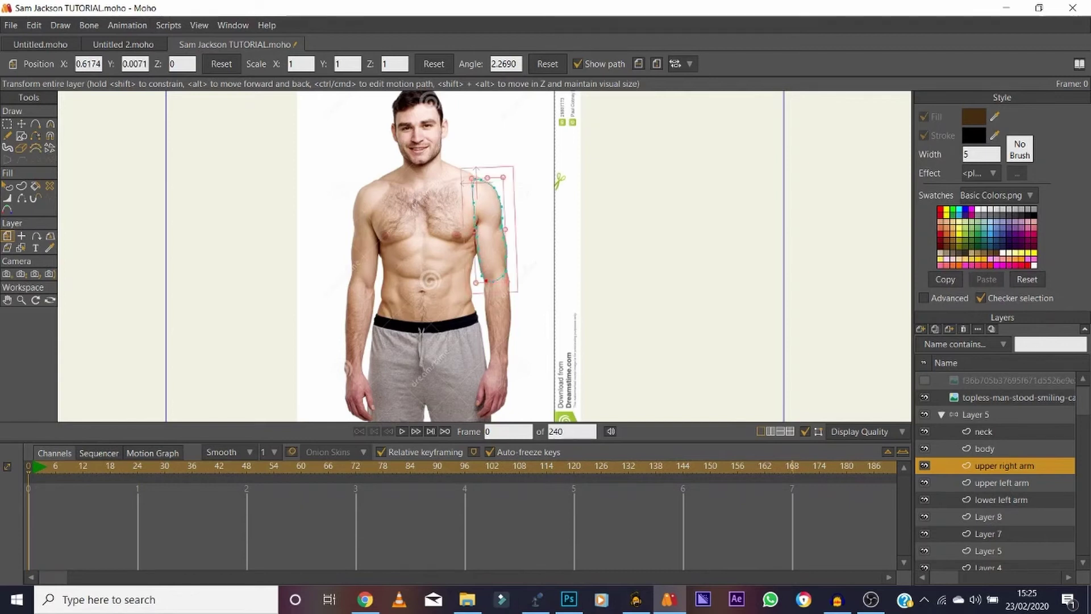
Duplicate the lower left arm layer and name the copy lower right arm
click(1001, 500)
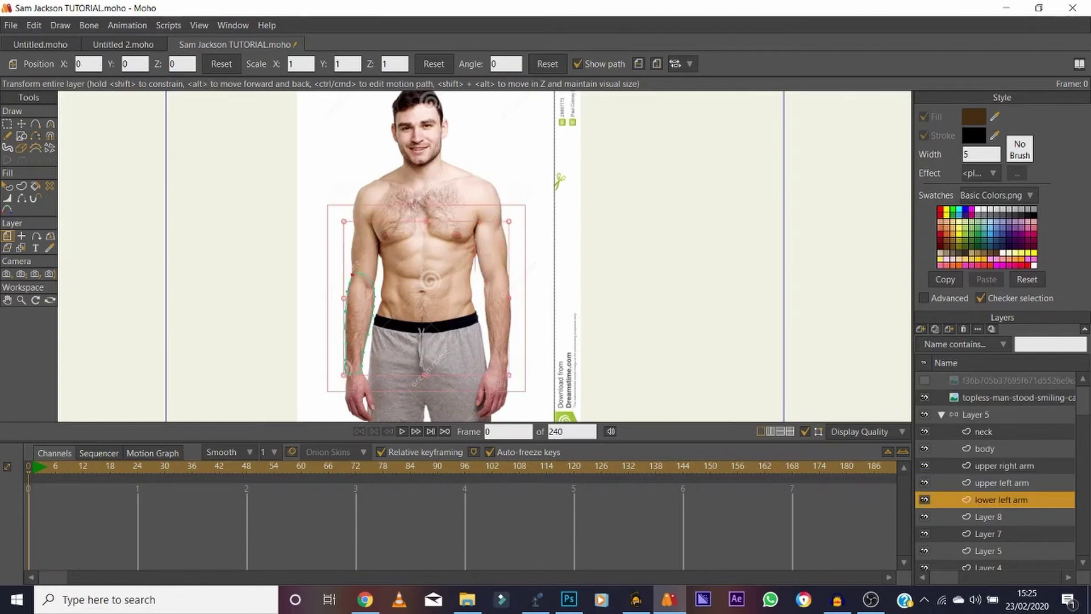
click(935, 329)
click(1005, 499)
key(BackSpace)
key(BackSpace)
key(BackSpace)
text(right arm 2)
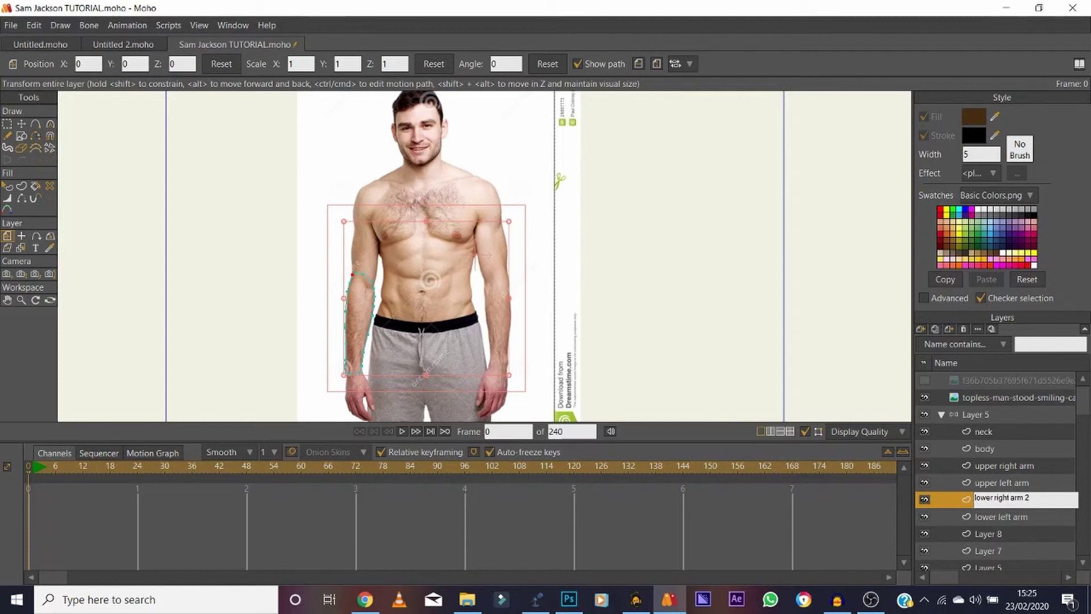
key(Return)
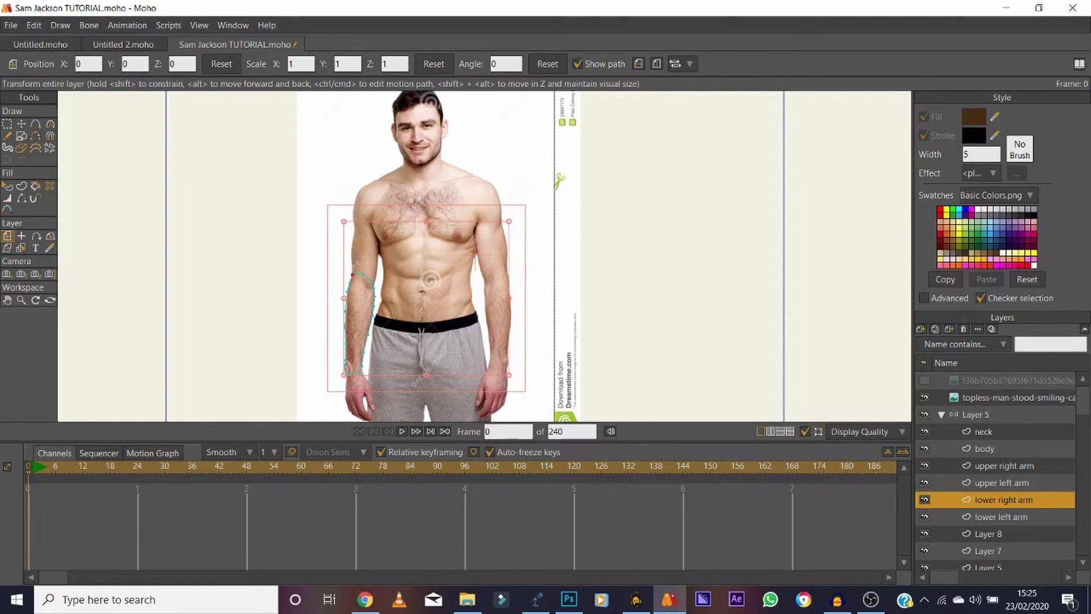
Flip the lower right arm layer horizontally and move it over the opposite forearm in the photo
click(21, 236)
click(8, 236)
click(638, 63)
drag(593, 324, 499, 327)
Set the lower right arm's origin at the elbow, rotate the layer to about -7.87 degrees, and move it up to overlap the upper arm with the photo hidden
key(o)
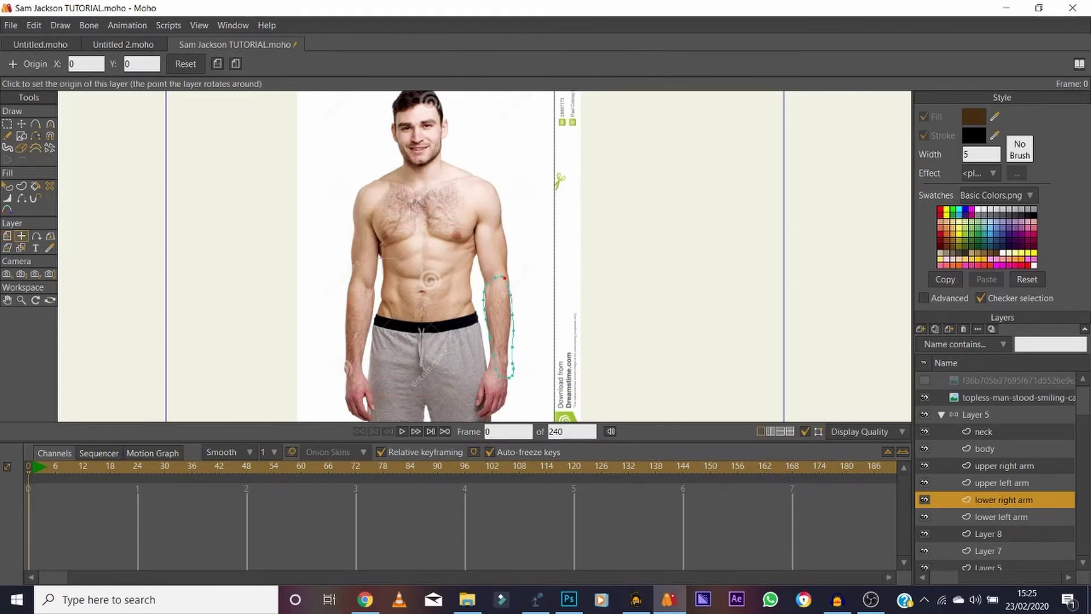
click(382, 249)
click(7, 236)
drag(520, 377, 506, 377)
drag(495, 329, 498, 330)
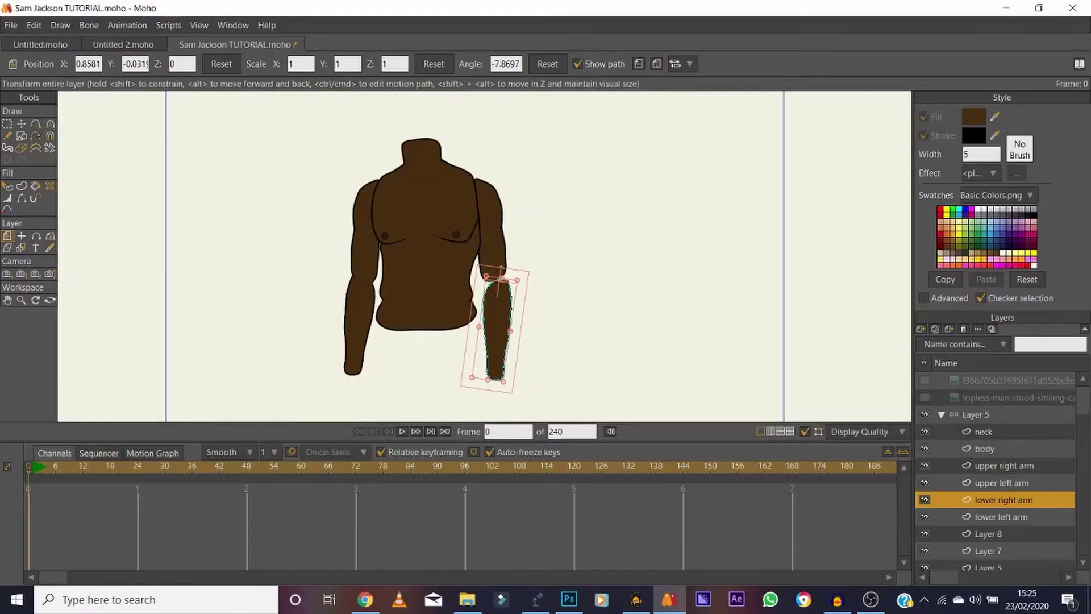
drag(496, 327, 494, 318)
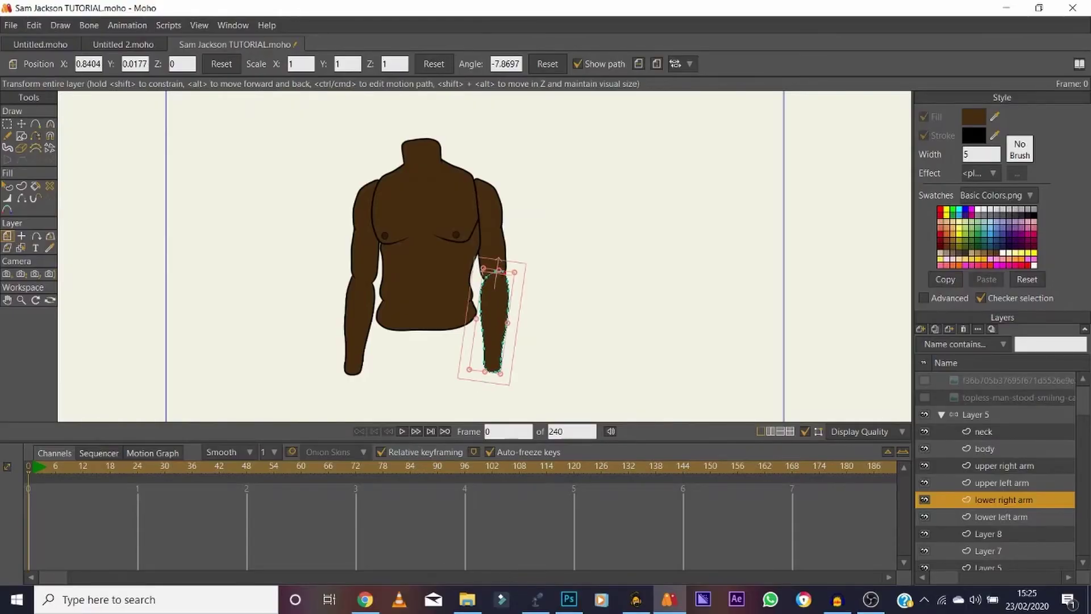
Render the current frame to check the body with both arms, and close the preview
key(ctrl+r)
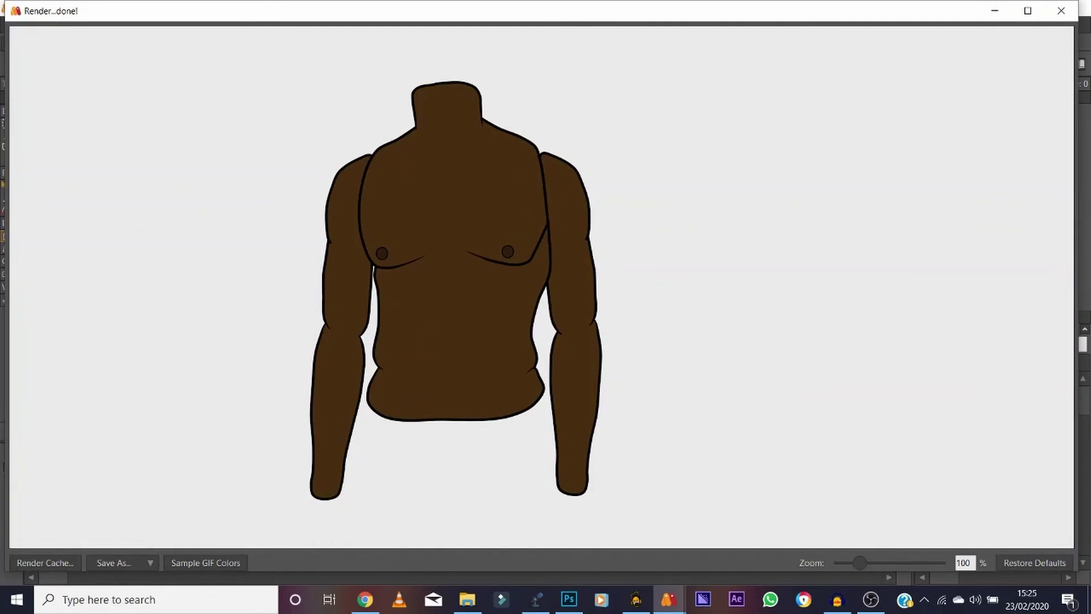
click(1061, 10)
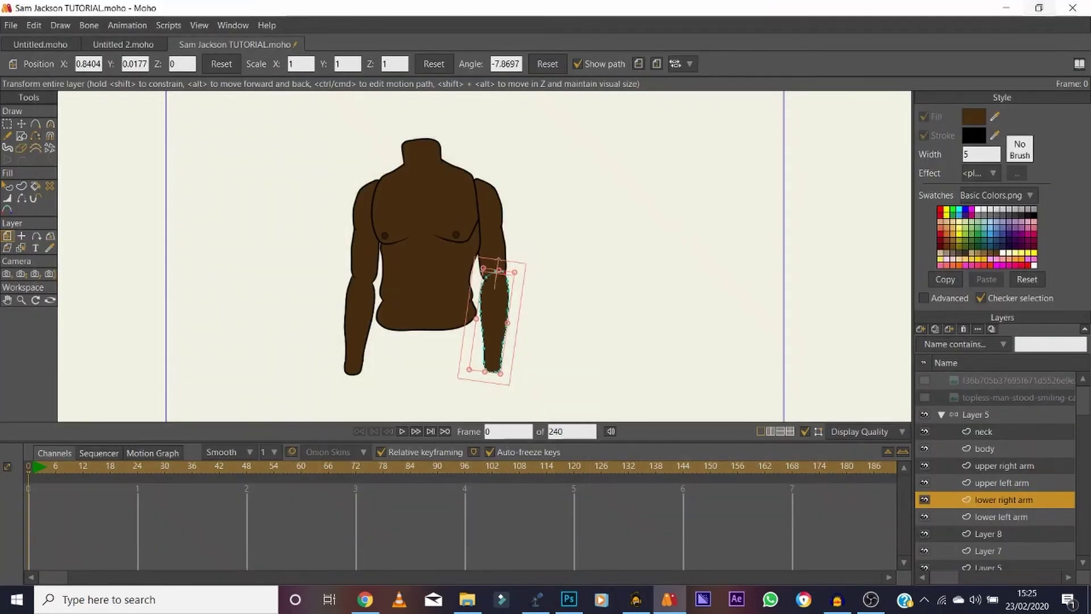
Select the body layer and hide its outline edge between the shoulder and armpit where it overlaps the upper right arm
click(924, 398)
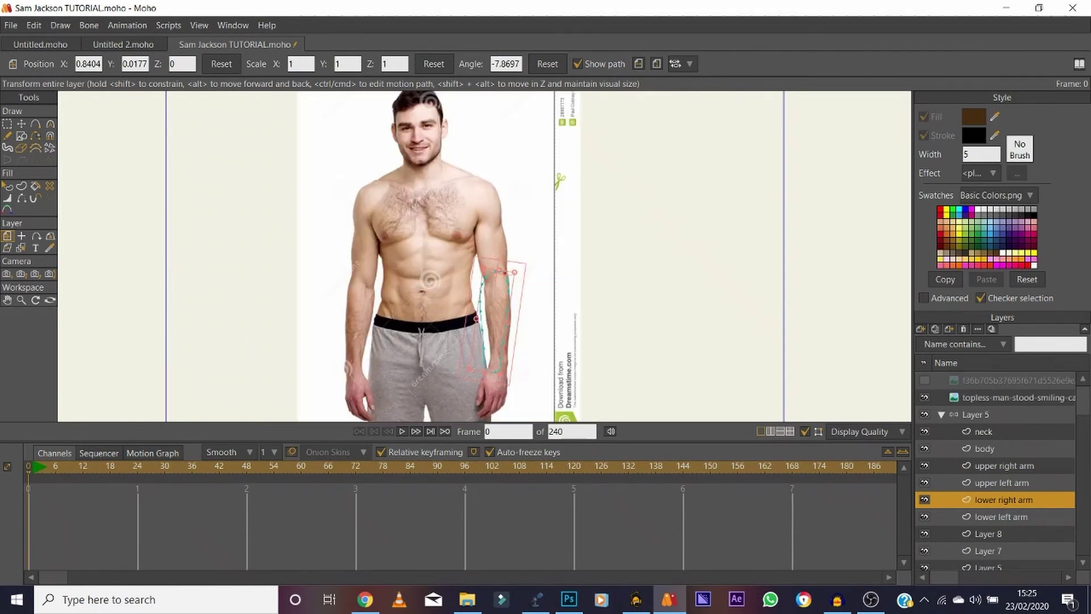
click(924, 397)
click(21, 300)
drag(479, 224, 597, 224)
click(8, 300)
drag(479, 224, 498, 271)
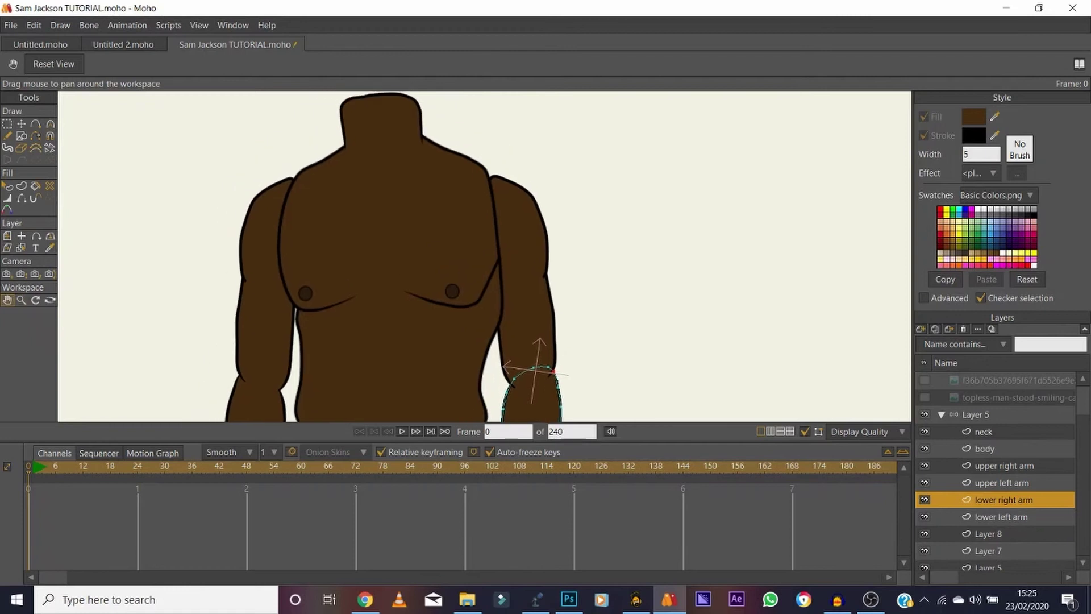
click(985, 449)
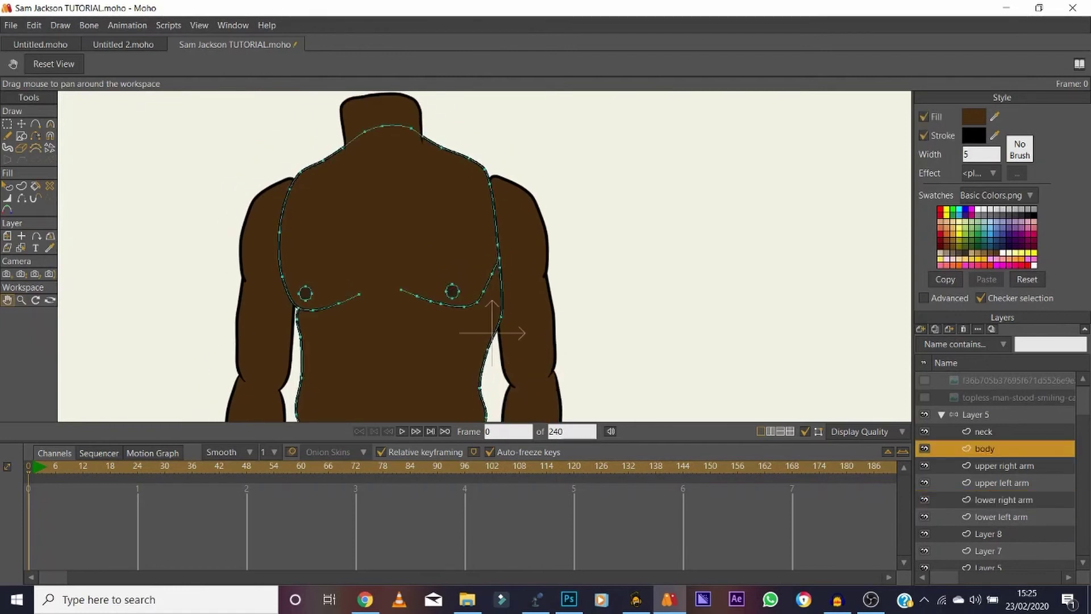
click(924, 398)
click(924, 398)
key(t)
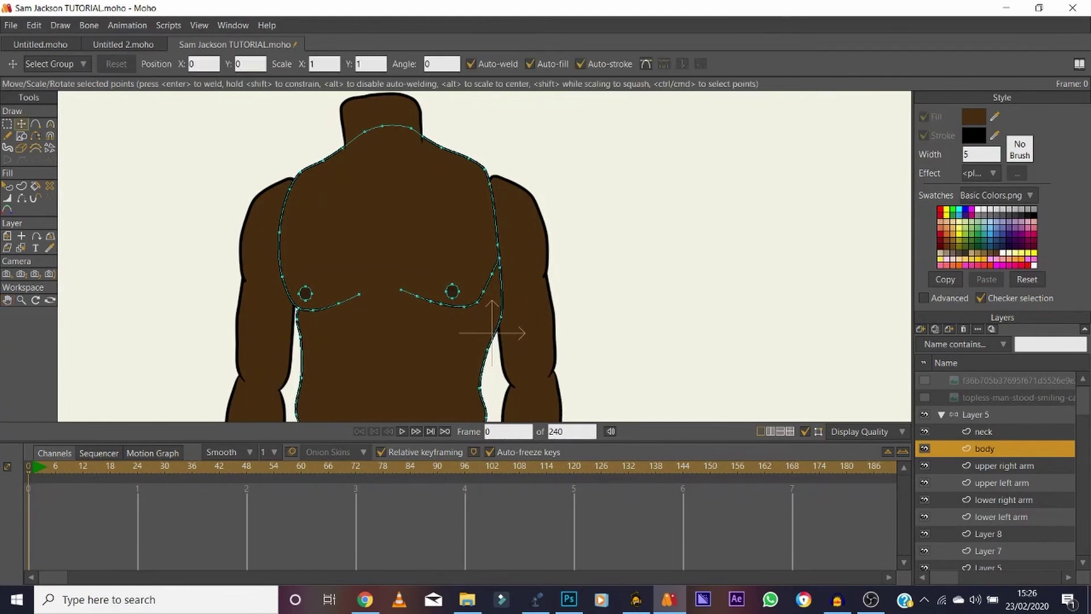
click(21, 198)
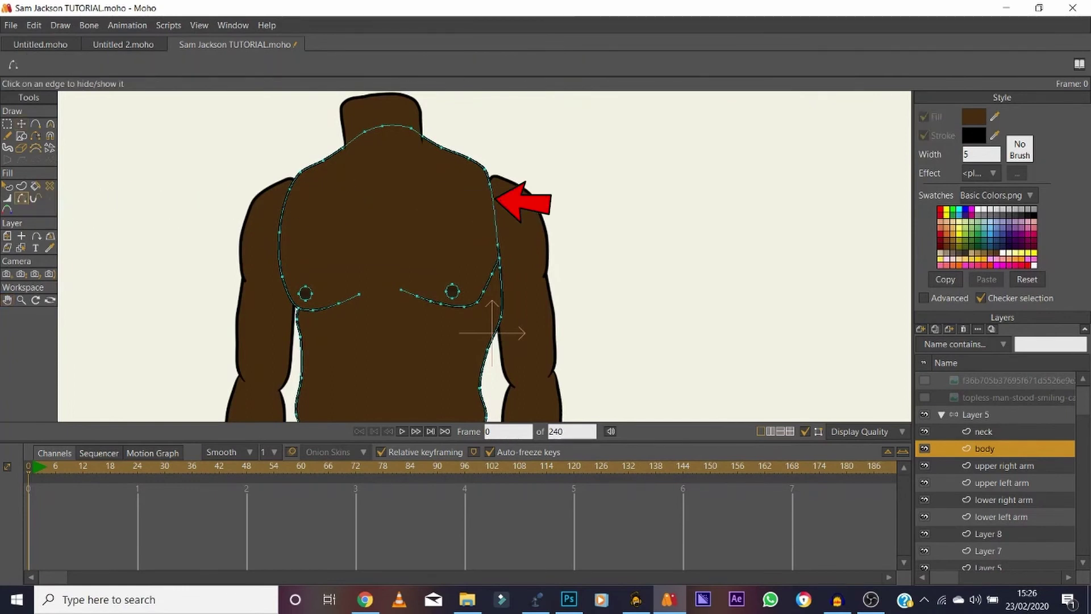
Hide the remaining body outline edges around the armpit that overlap the upper right arm
click(21, 300)
drag(503, 250, 670, 250)
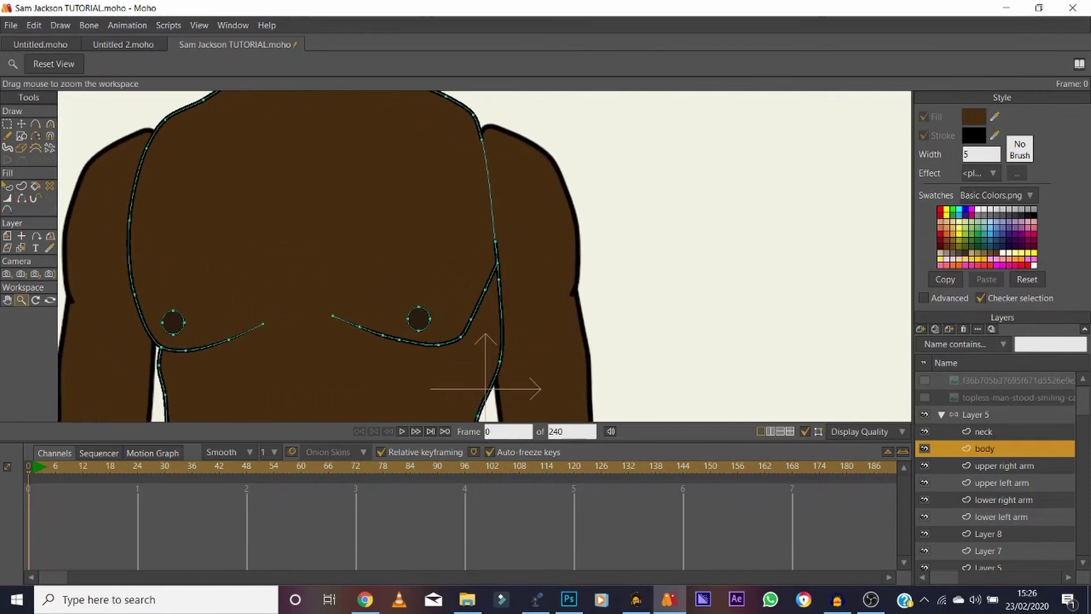
click(7, 299)
drag(443, 267, 266, 260)
click(21, 186)
key(h)
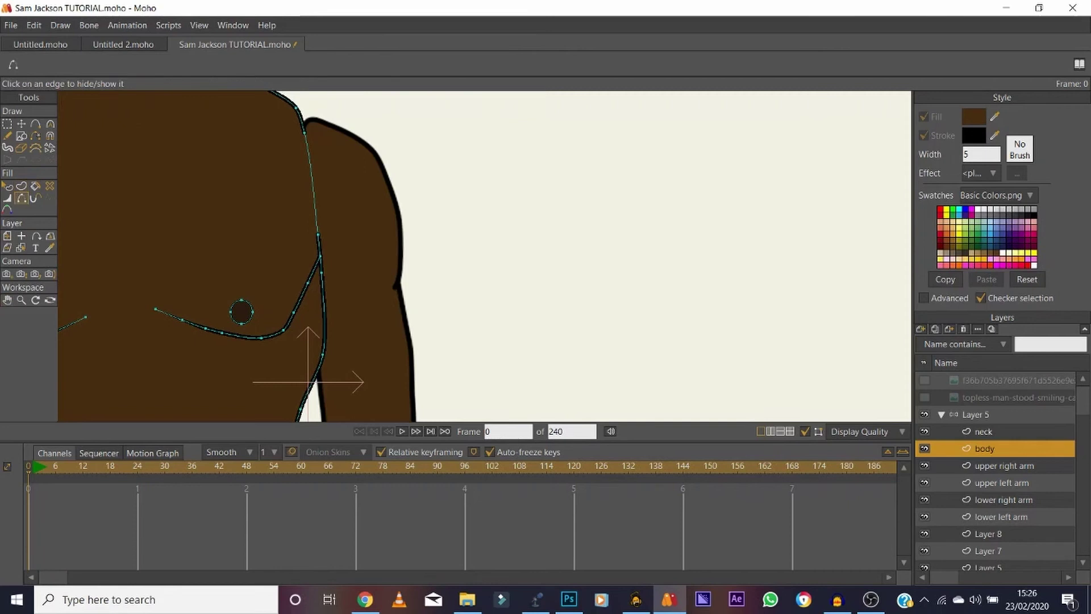
click(325, 314)
Reposition the points of the chest line beside the right arm so it curves smoothly up to the armpit
click(8, 300)
drag(290, 284, 446, 286)
click(21, 124)
drag(496, 232, 501, 243)
drag(509, 206, 503, 249)
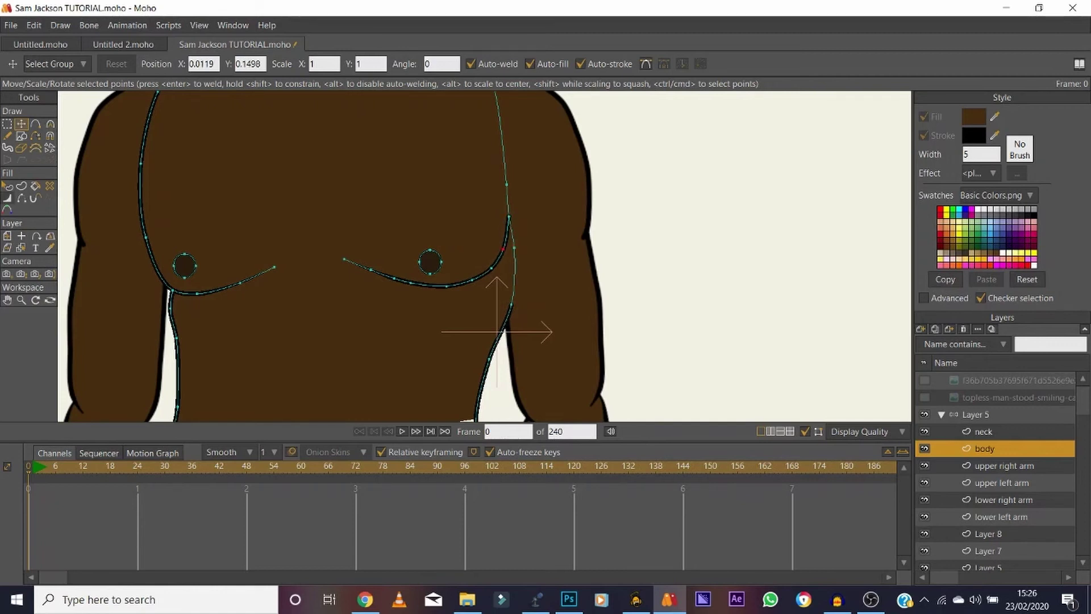
Thin the line width at the outer end of the right chest line, render the frame to check it, and close the preview
click(21, 199)
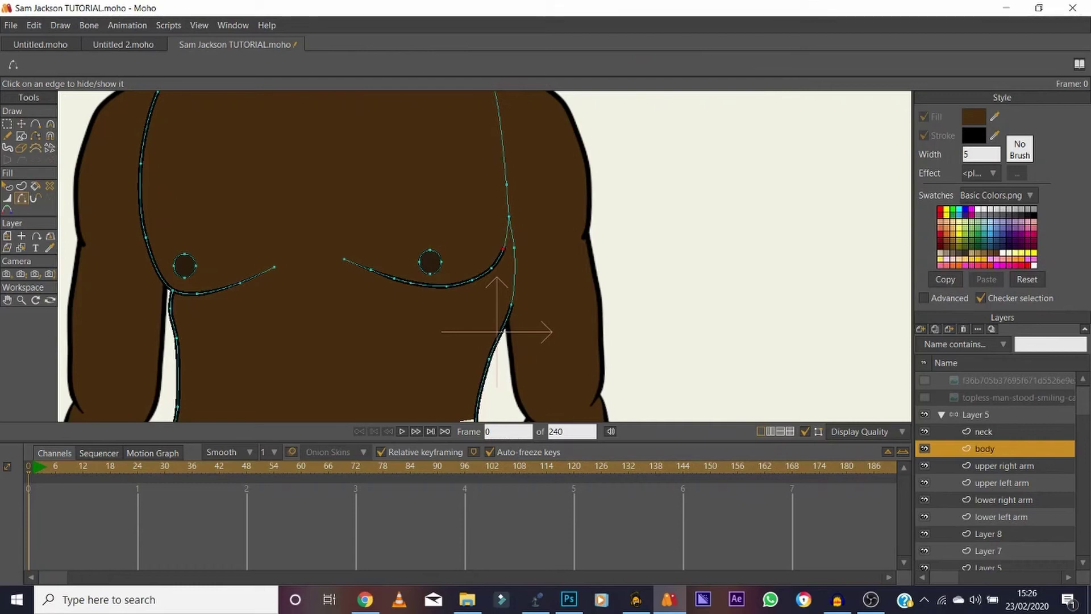
click(7, 198)
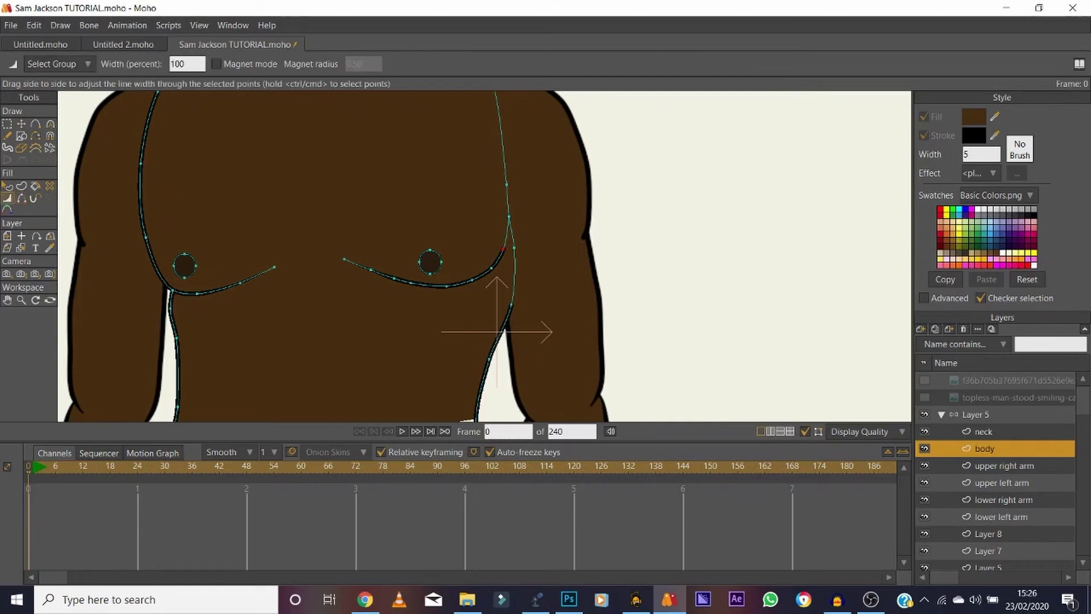
click(503, 249)
text(78)
key(ctrl+r)
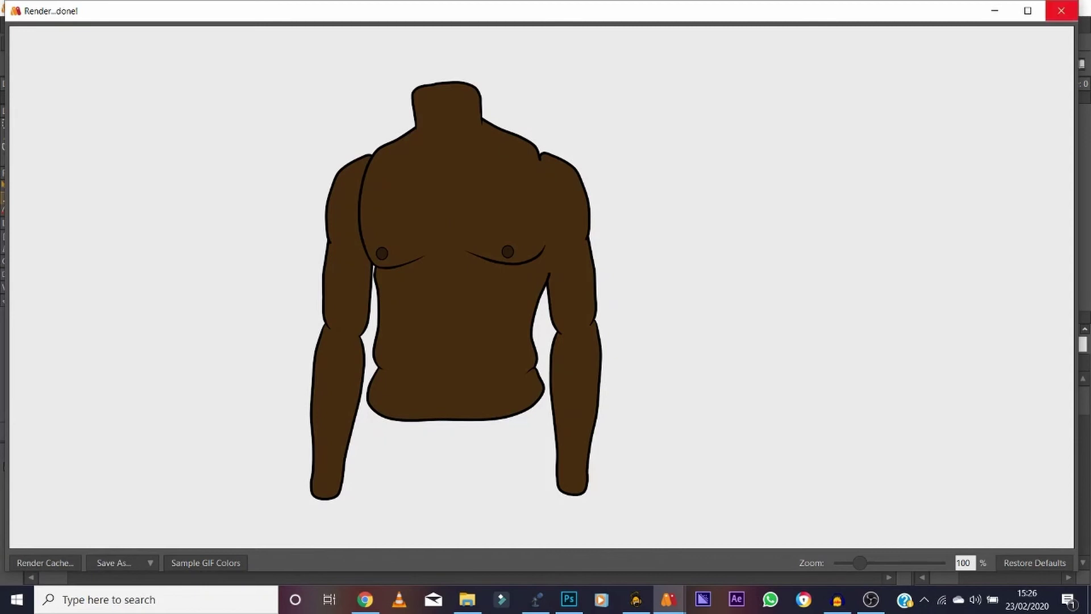
click(1061, 10)
Show the hidden body edge below the right armpit again and thin its line width at the upper point
key(h)
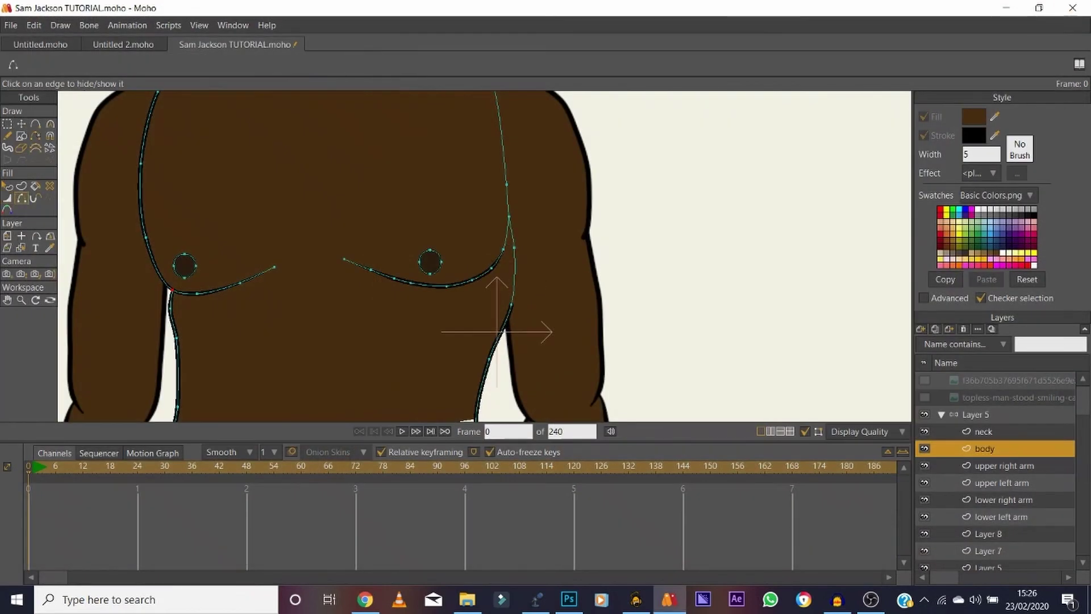
key(w)
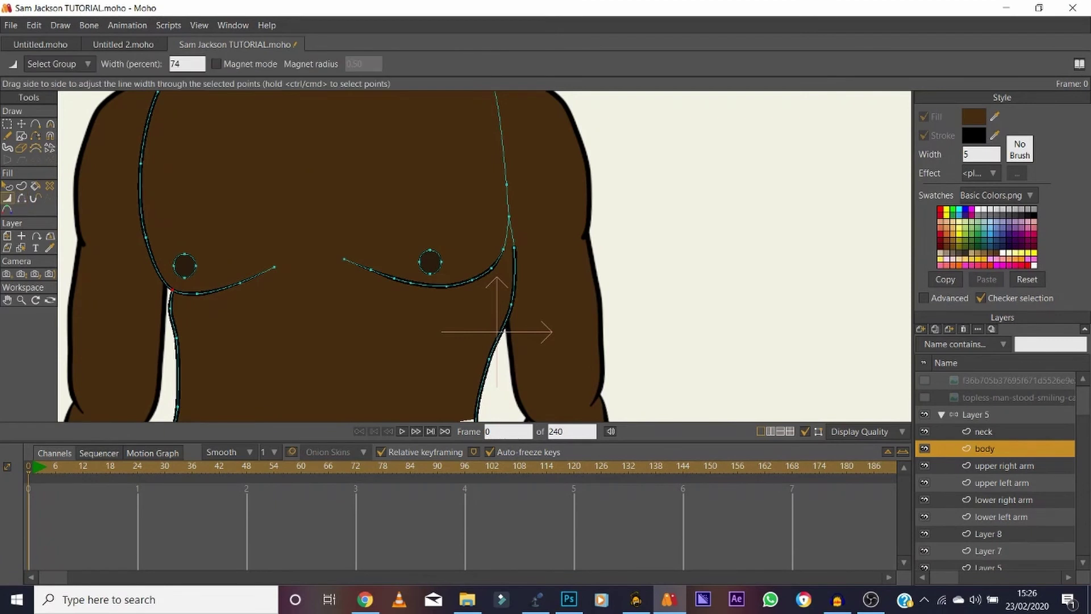
drag(514, 247, 539, 304)
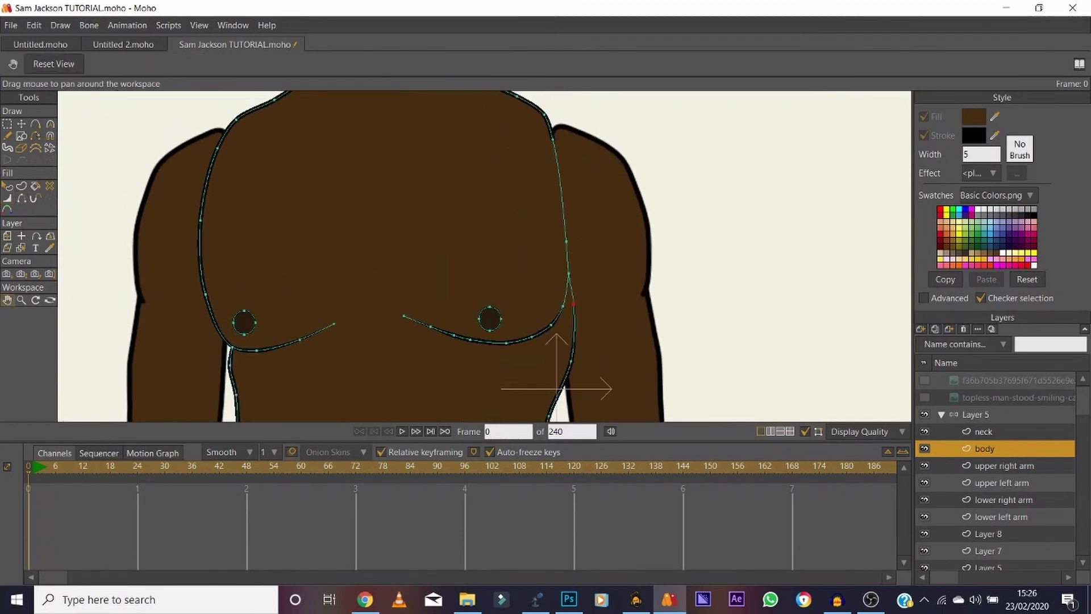
Hide the body outline edges between shoulder and chest that overlap the upper left arm
click(22, 198)
click(207, 183)
click(200, 257)
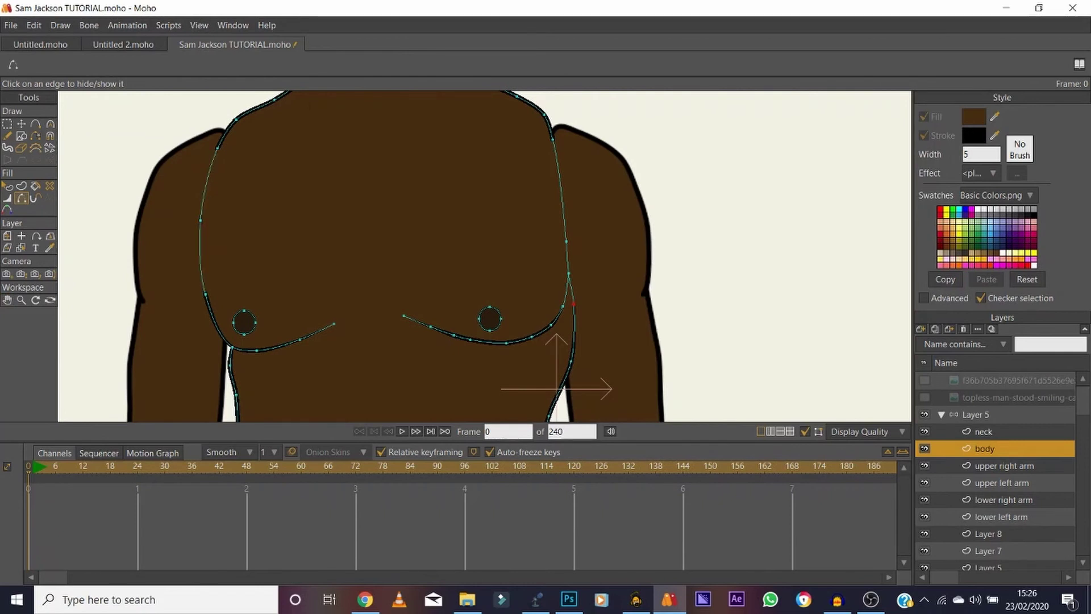
Taper the left chest line's outer point to 18 percent width, render the frame to check it, and close the preview
click(7, 198)
drag(192, 148, 160, 148)
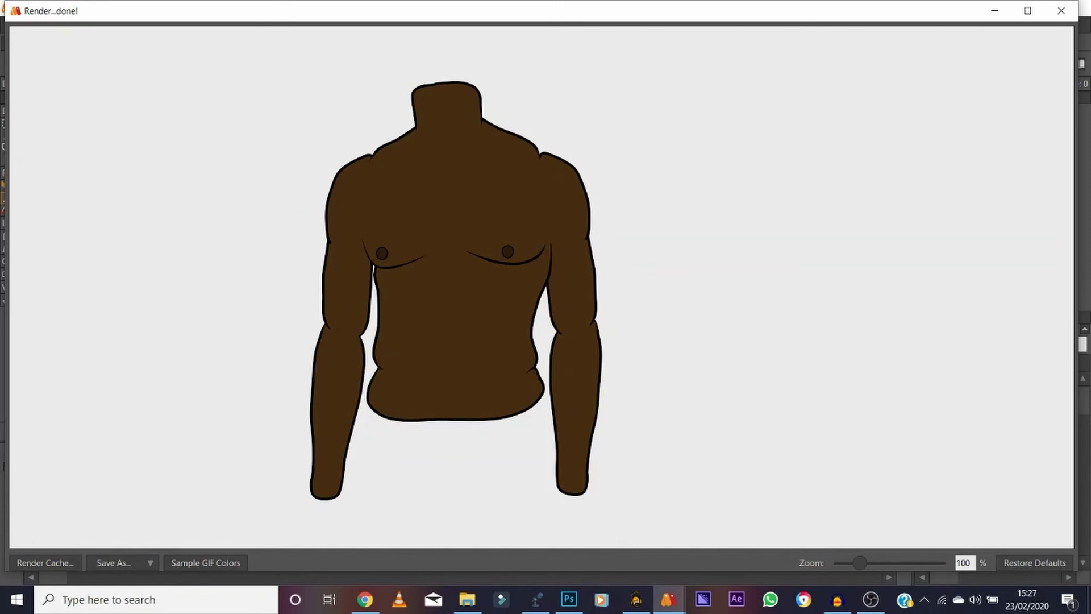
click(1061, 11)
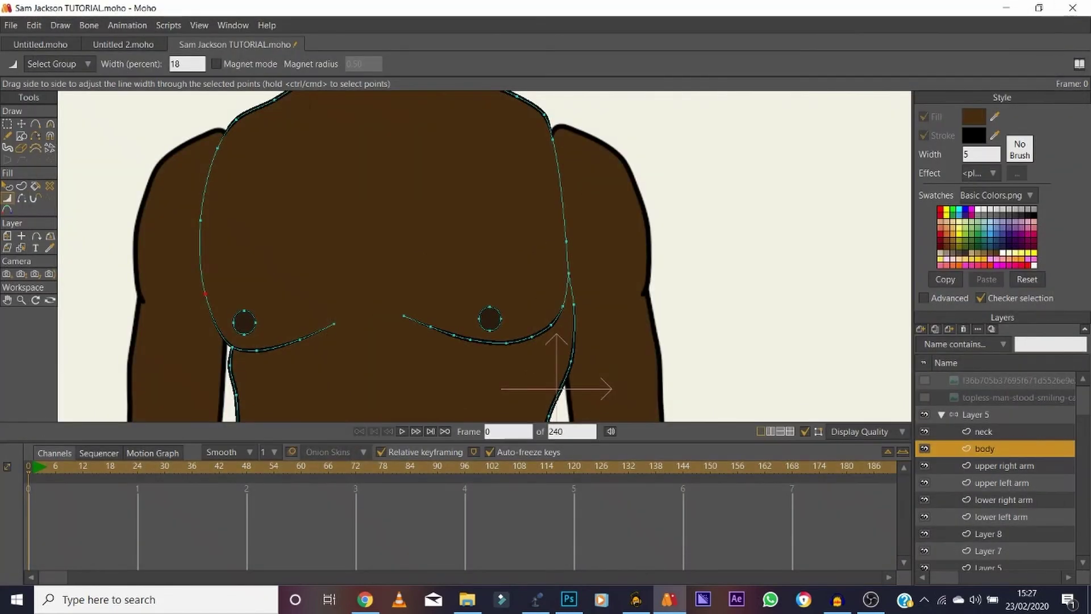
Check the photo for shading and, with the body layer active, set the fill colour to black (000000) with alpha 79
click(21, 299)
click(53, 64)
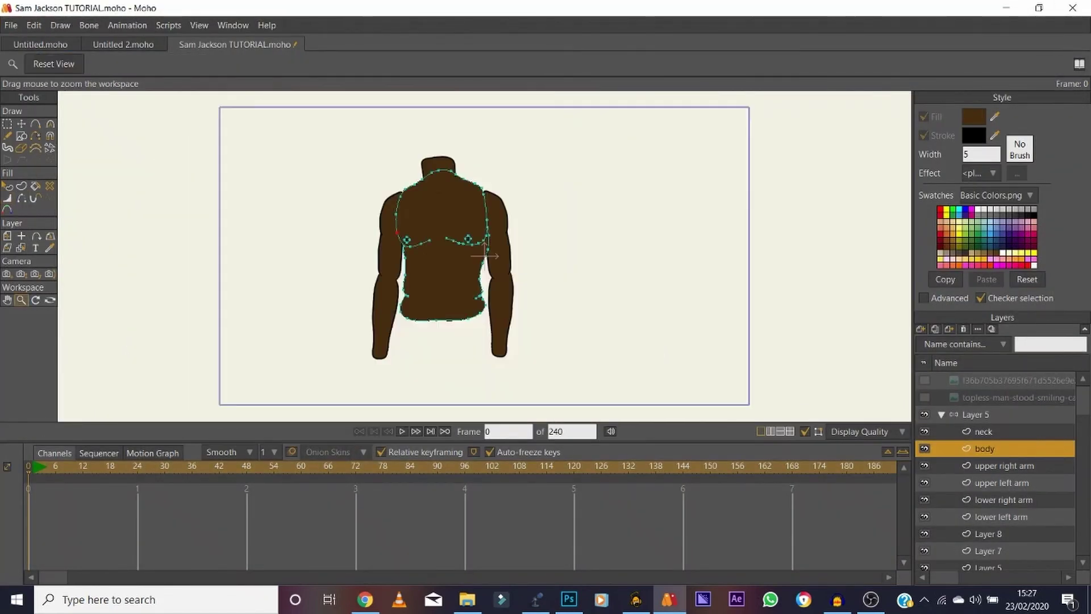
click(924, 397)
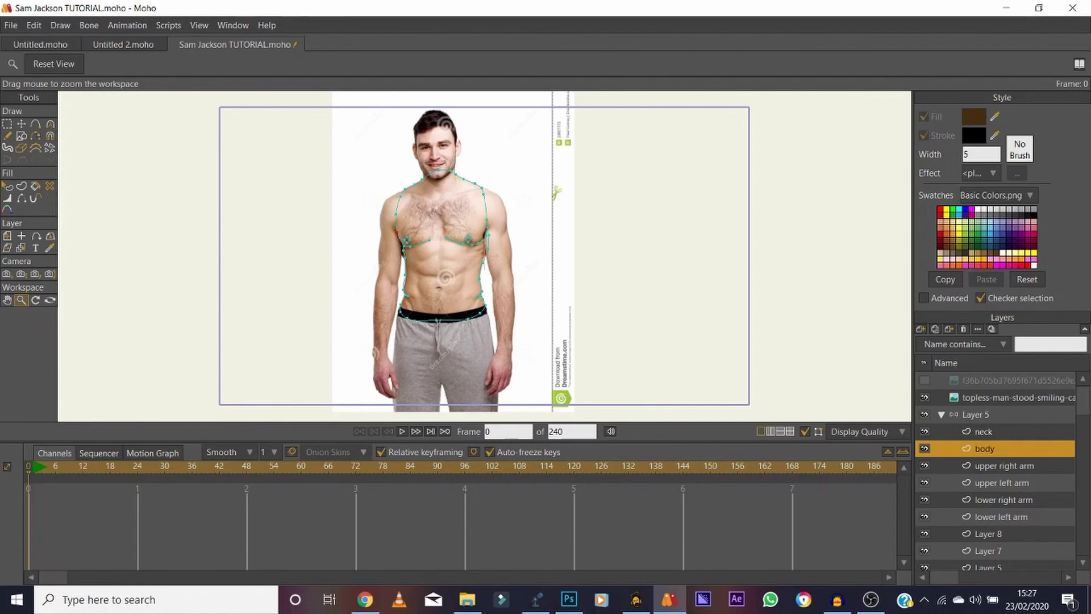
drag(435, 252, 483, 253)
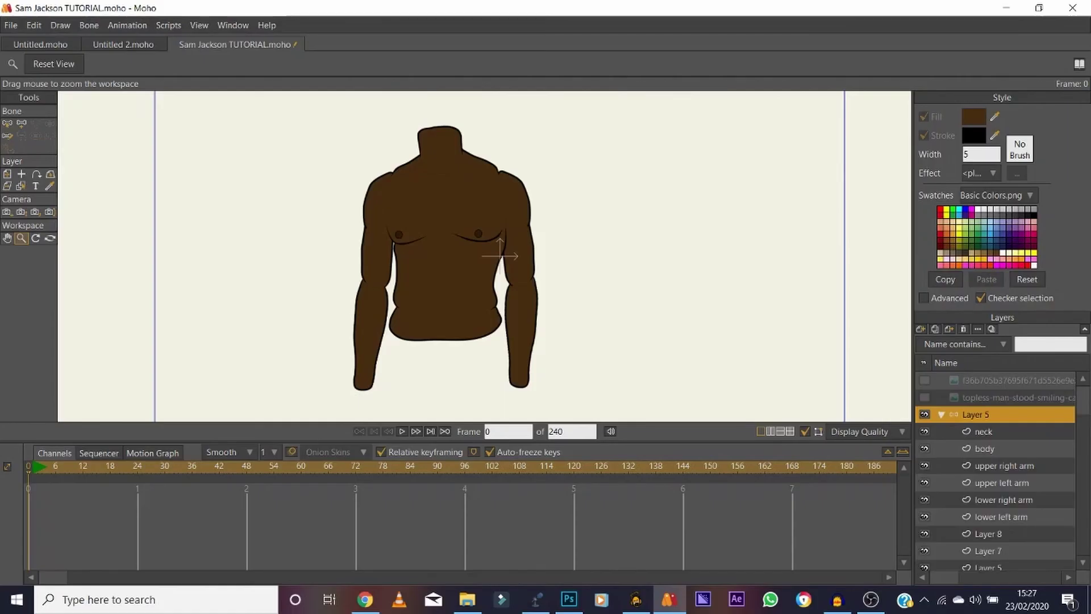
click(985, 449)
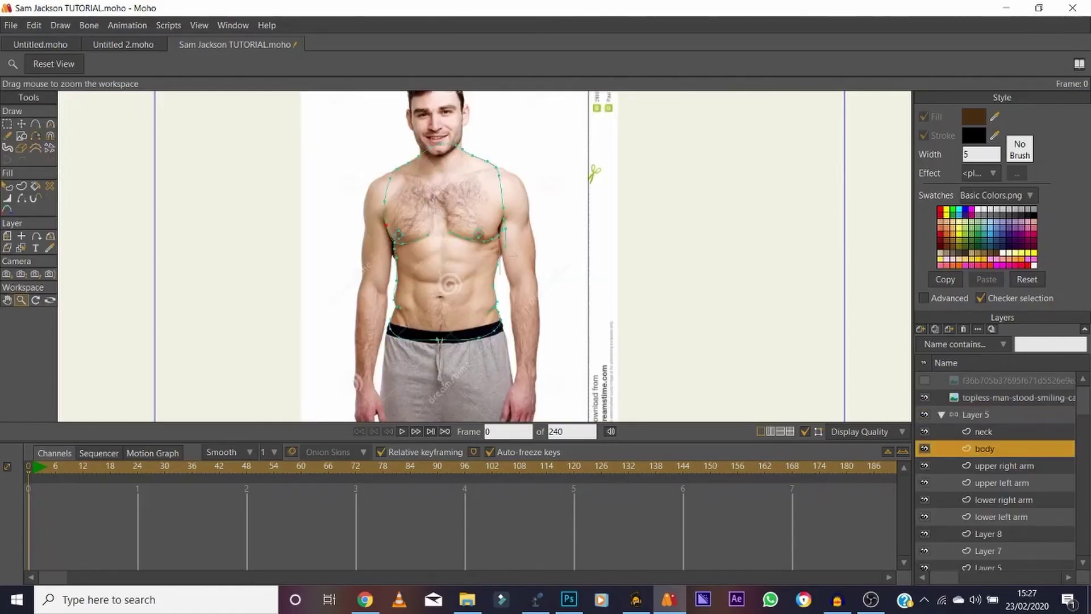
key(g)
key(t)
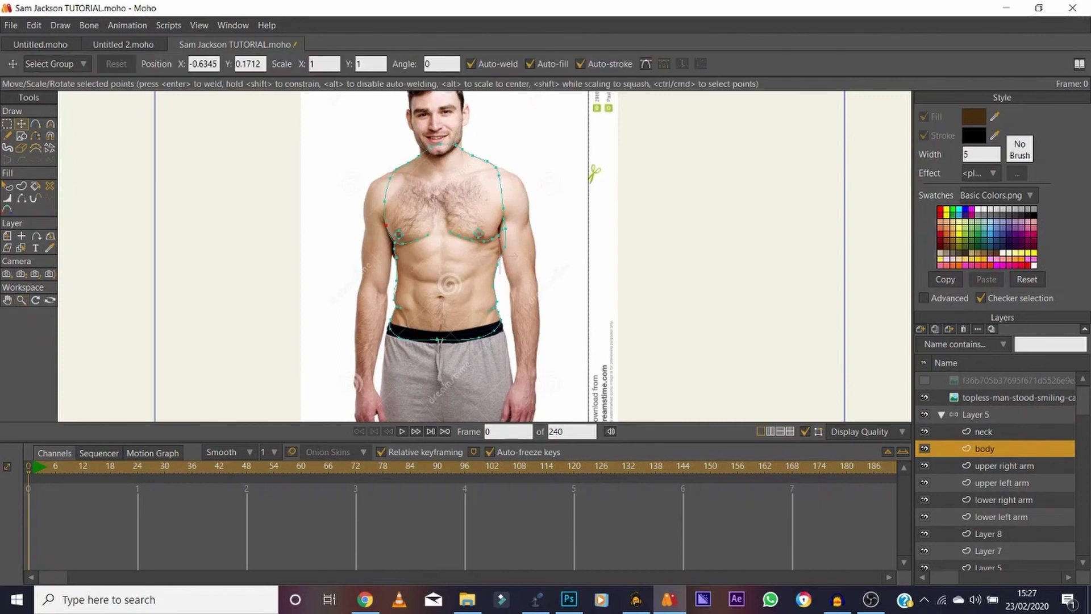
click(974, 118)
click(742, 193)
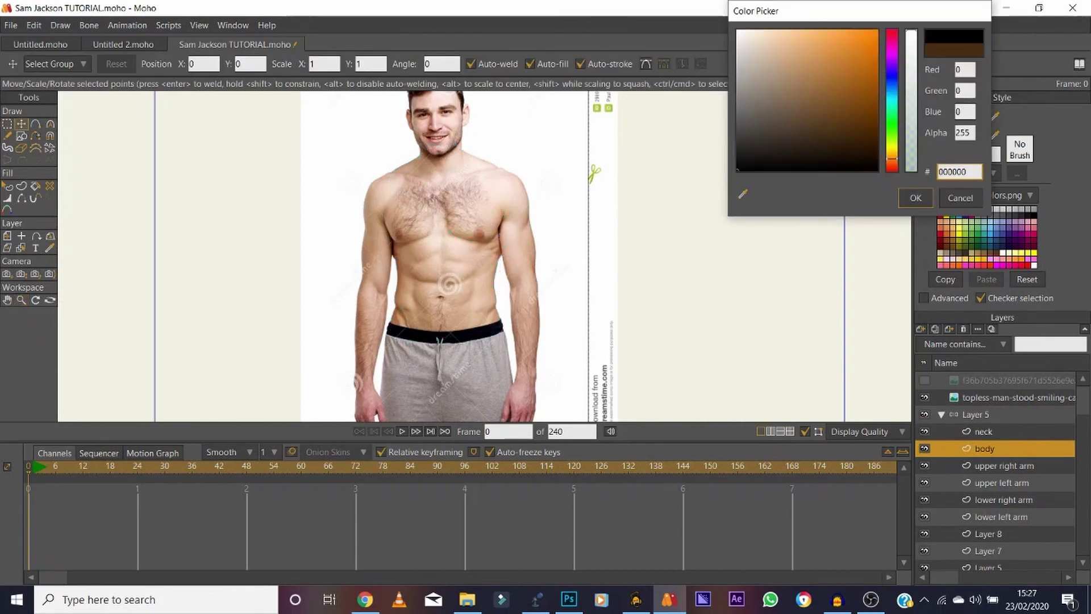
drag(911, 169, 911, 126)
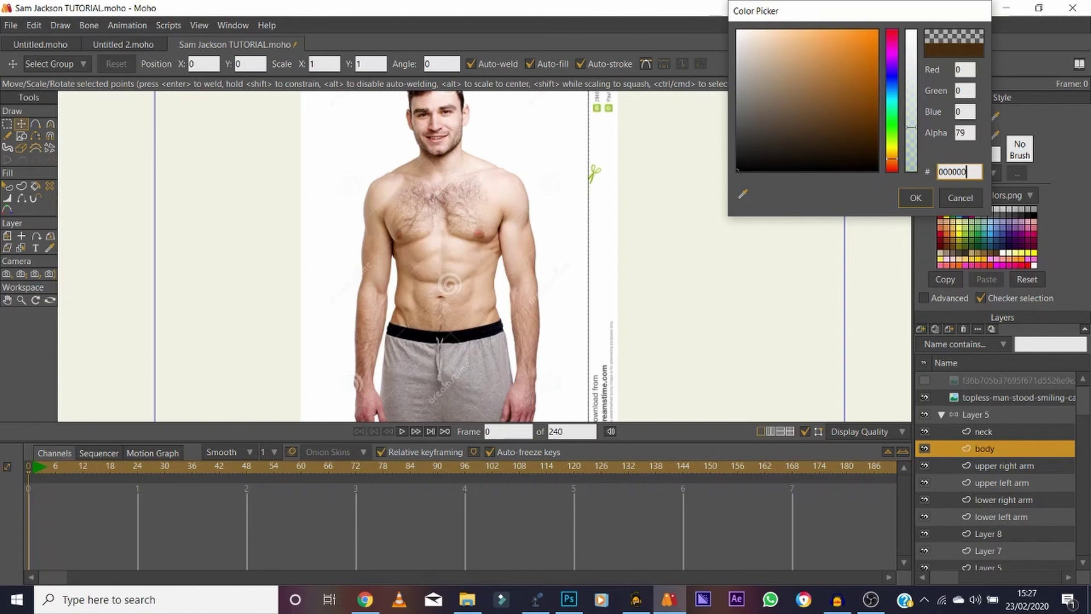
drag(911, 127, 911, 127)
key(Return)
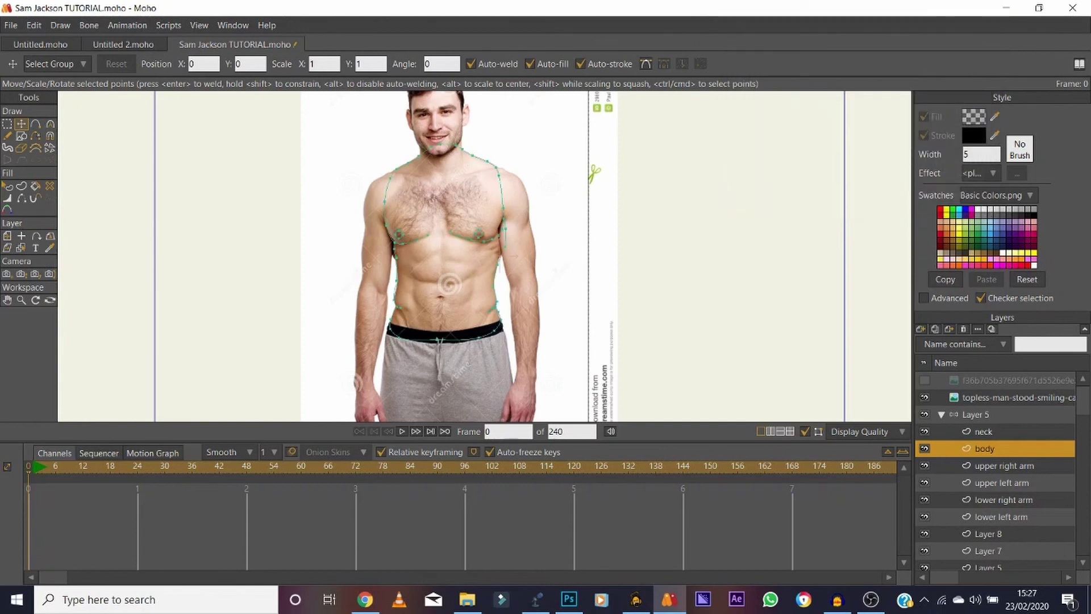
With the photo hidden, draw a shadow contour inside the torso's left-arm side from armpit to bottom edge and fill the enclosed strip
click(924, 398)
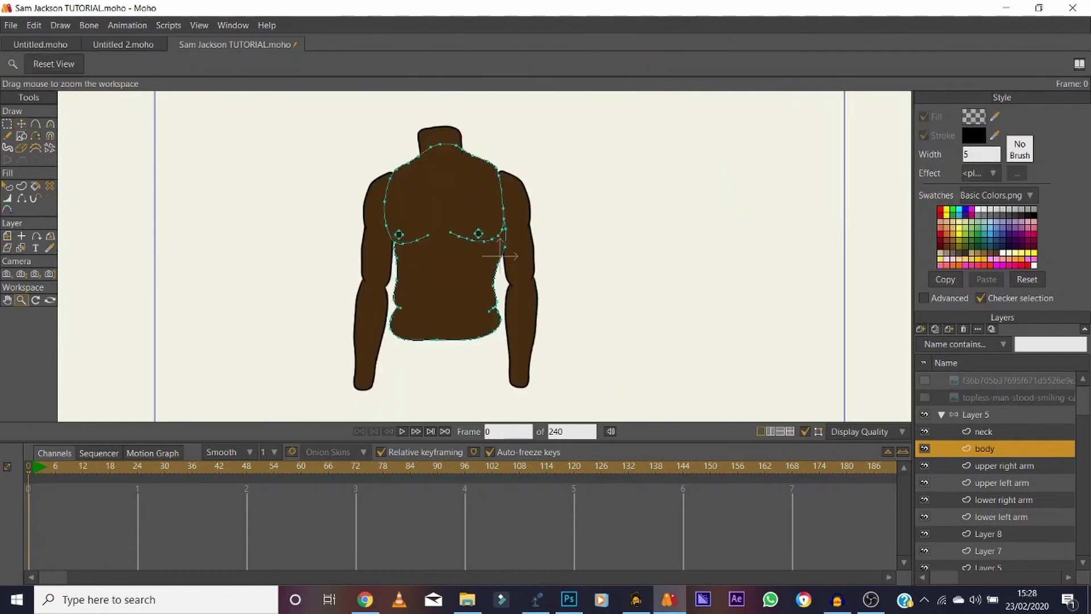
scroll(500, 256, up, 3)
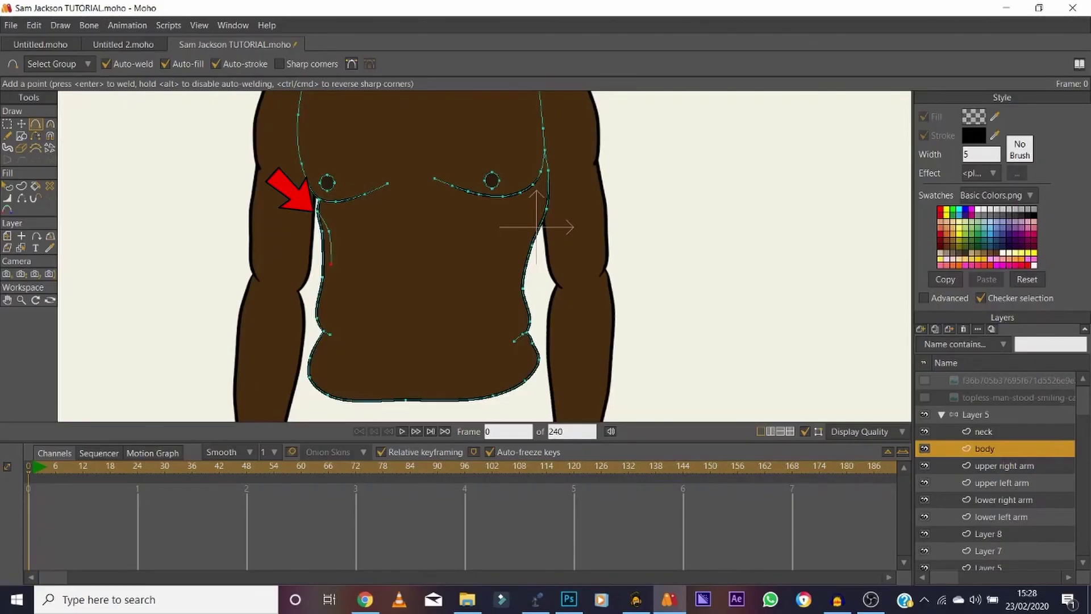
drag(331, 267, 327, 395)
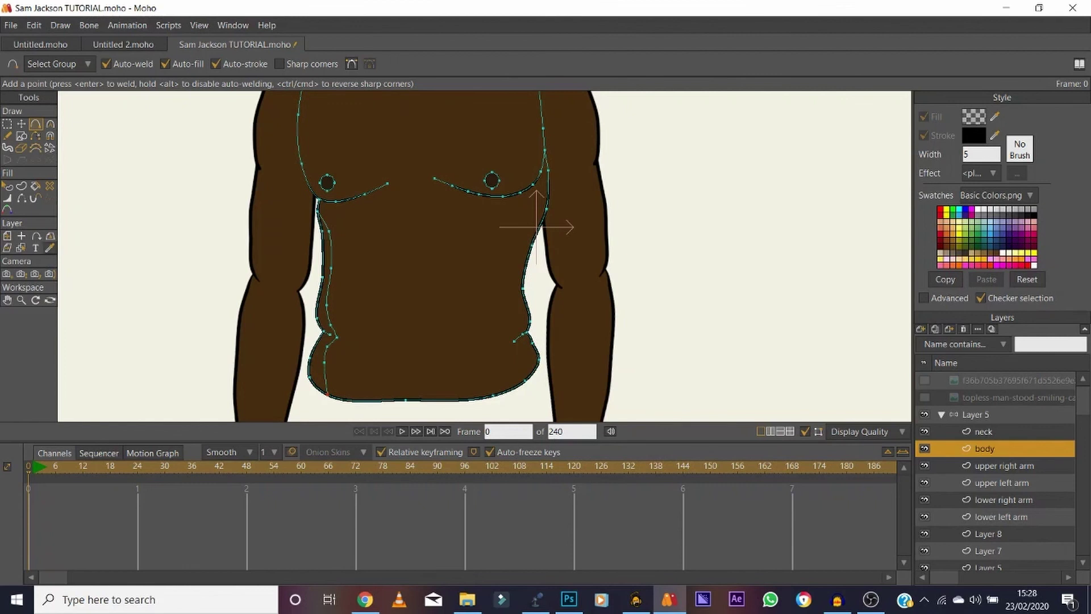
click(35, 187)
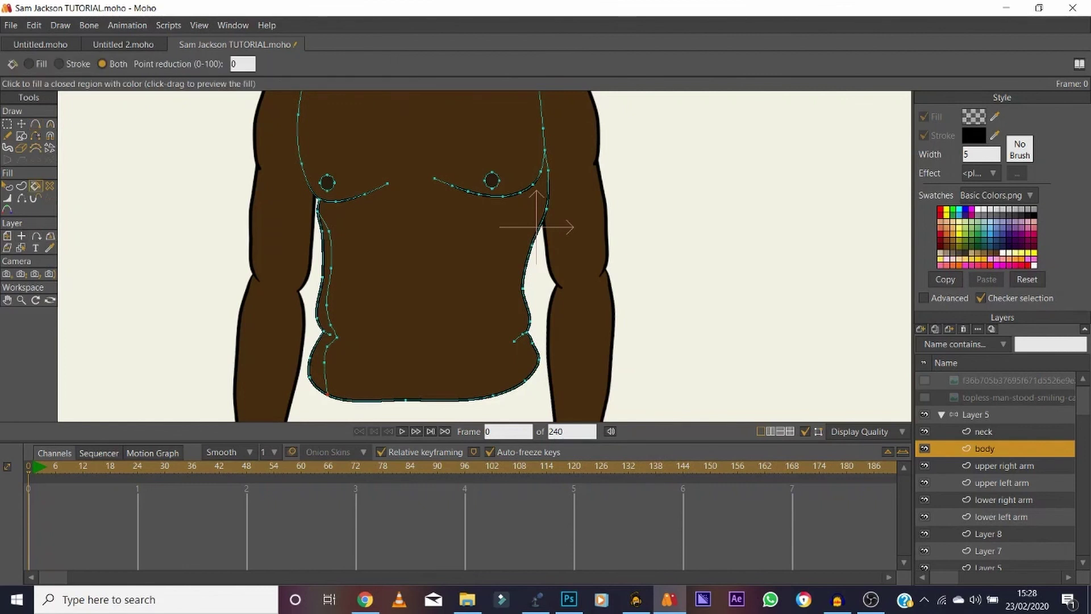
click(318, 364)
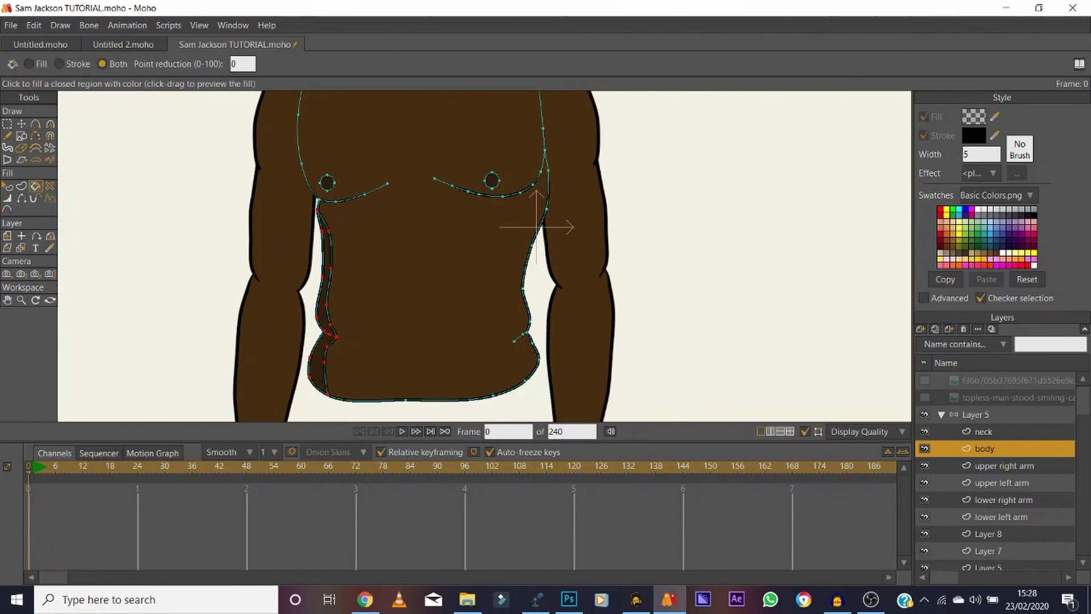
Deselect the points, hide the outline edges along the shadow strip's inner contour, and render the frame to check the shading
click(21, 300)
drag(361, 309, 475, 308)
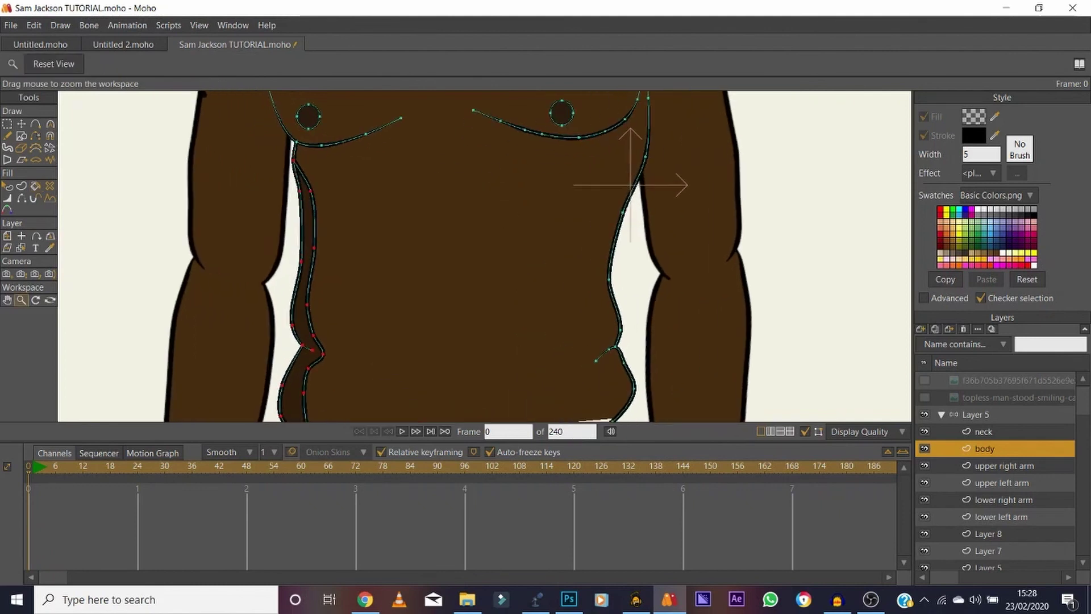
click(7, 300)
drag(363, 284, 322, 233)
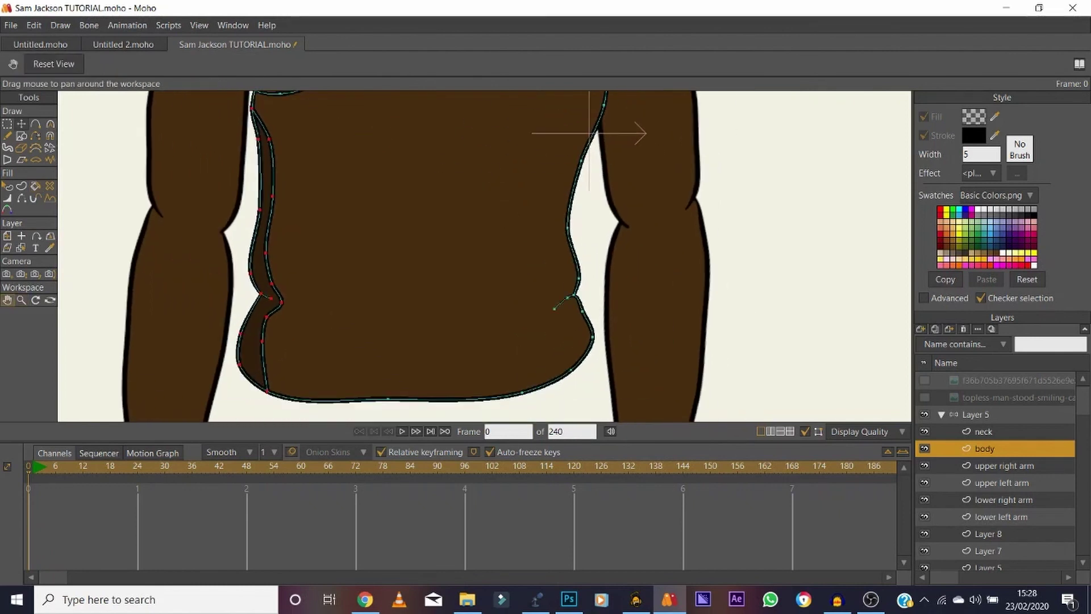
click(21, 123)
key(Return)
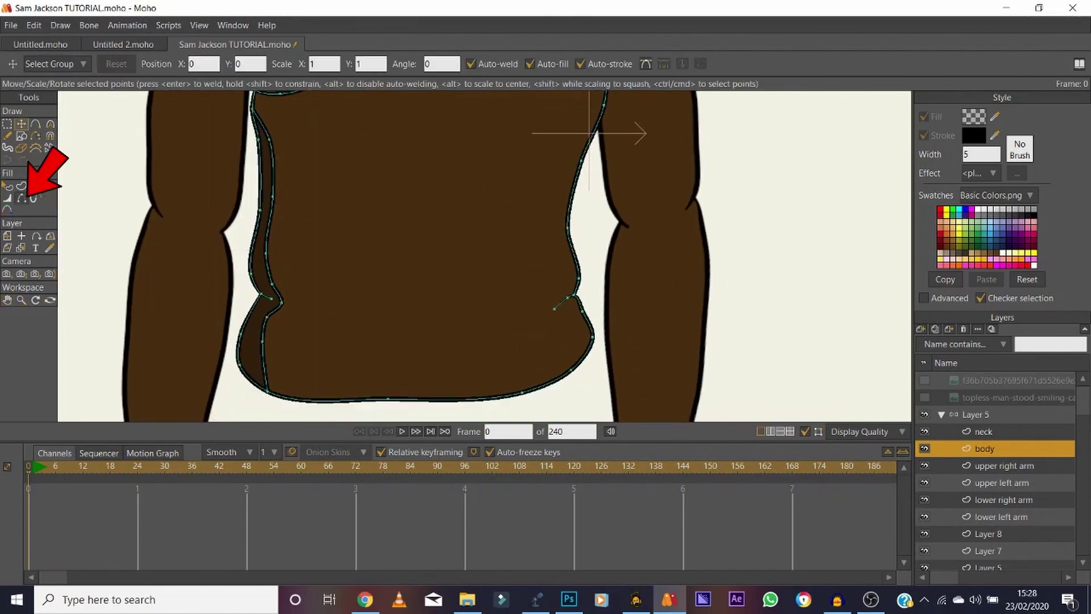
click(22, 199)
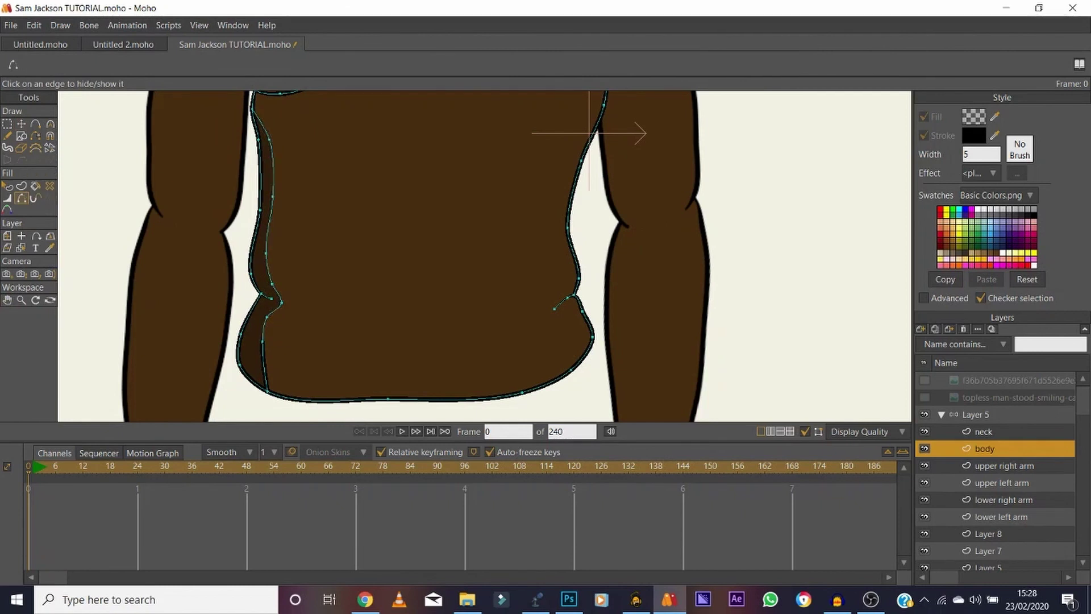
key(ctrl+r)
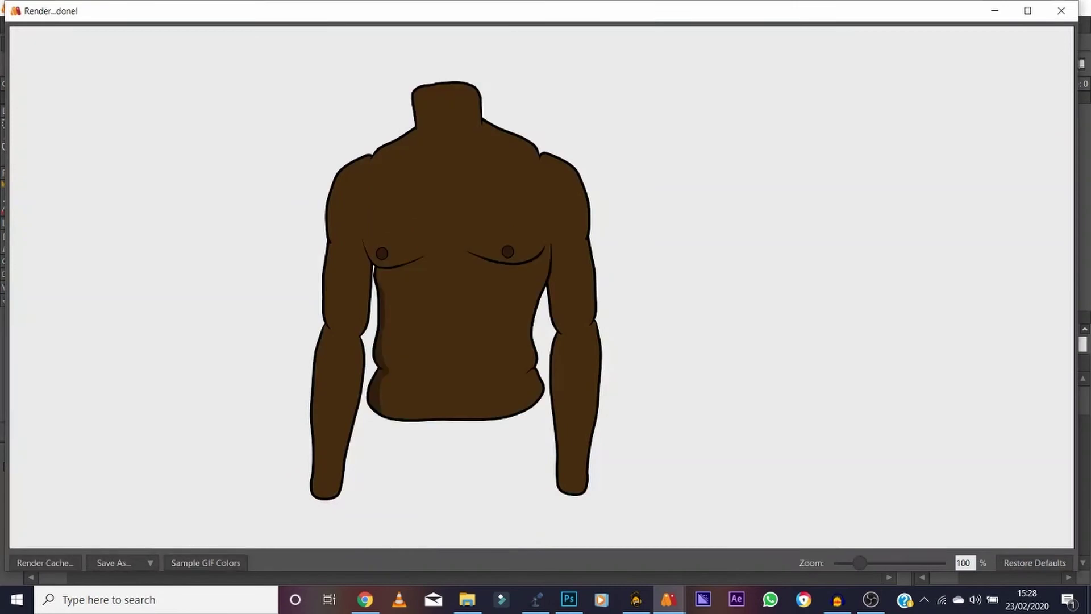